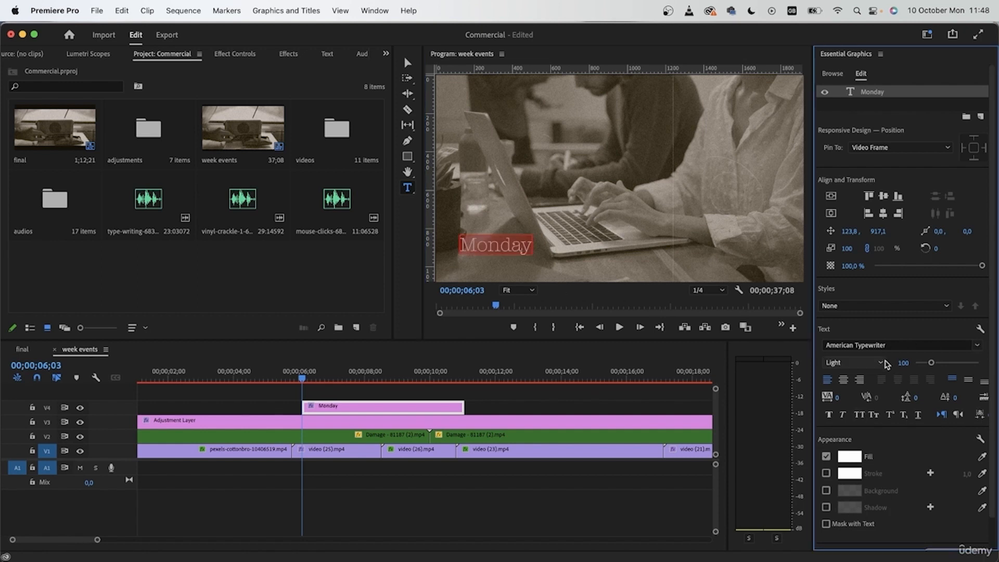
- Set the Monday title to American Typewriter Light and enlarge its font size to about 127
left_click(884, 364)
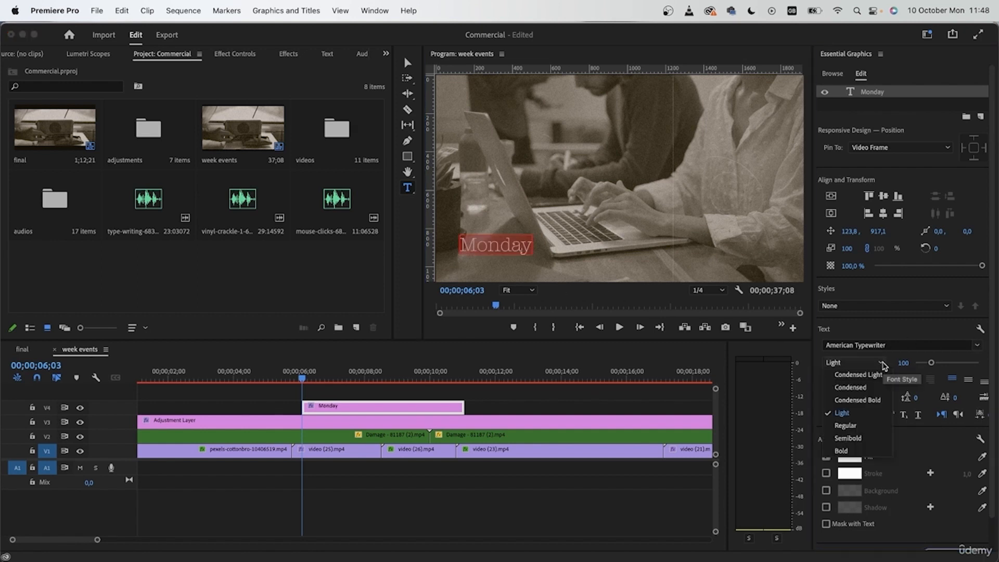
left_click(874, 426)
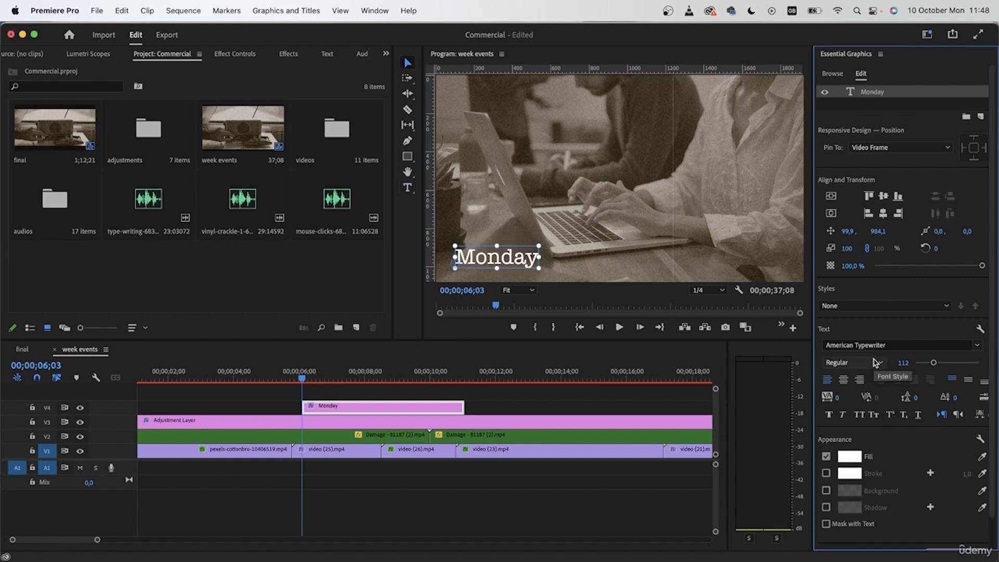
left_click(854, 363)
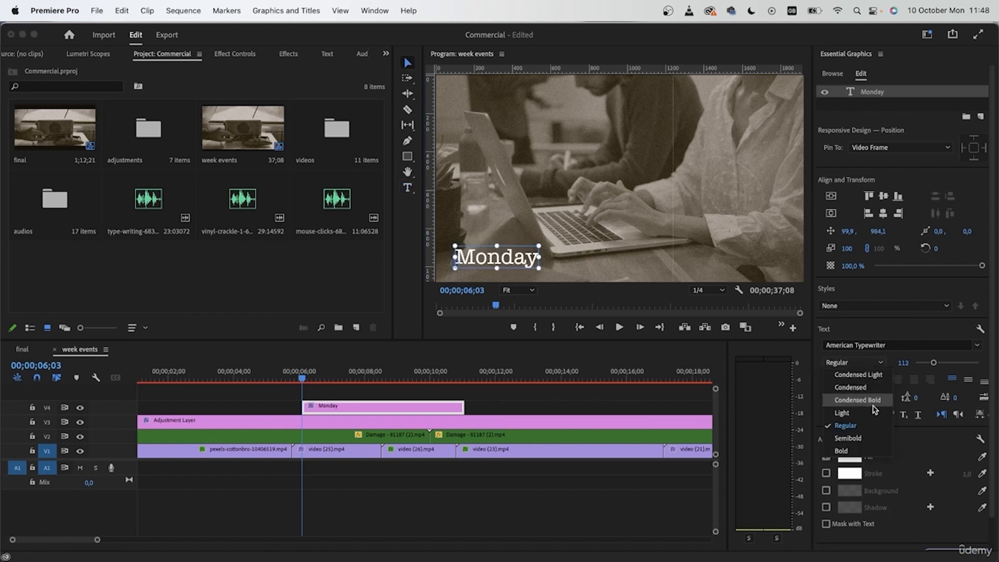
left_click(874, 416)
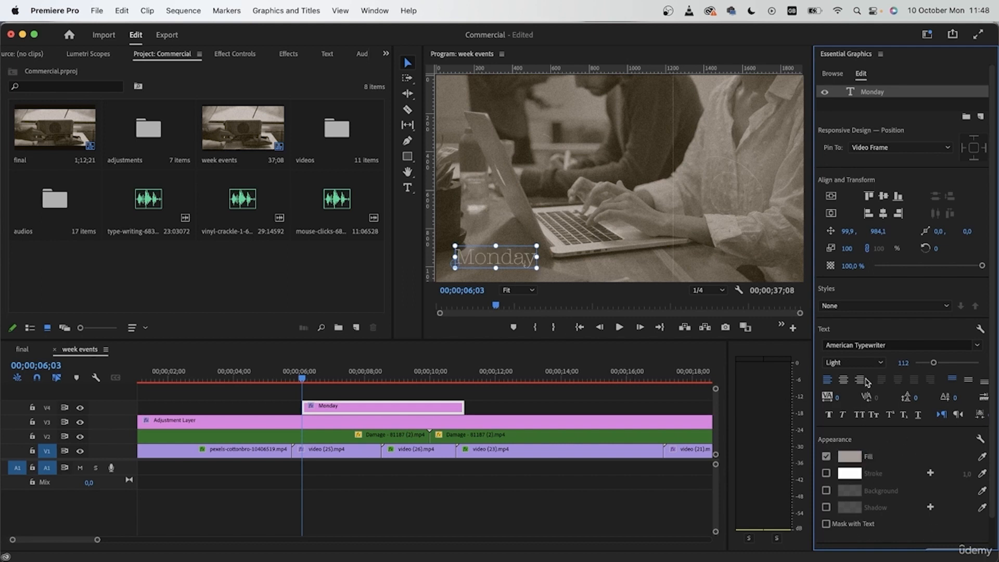
left_click_drag(934, 363, 936, 363)
left_click(879, 364)
left_click(937, 335)
left_click(829, 415)
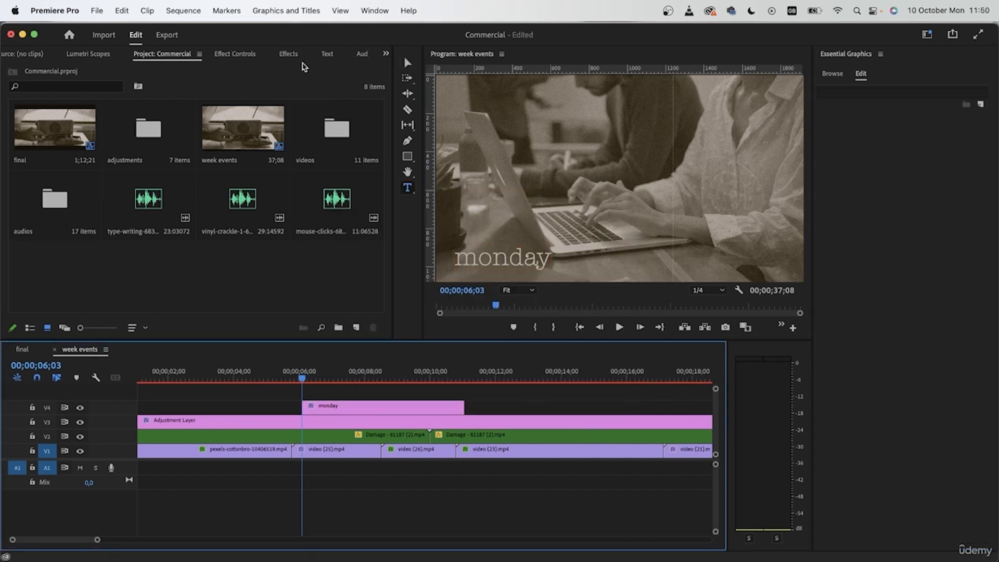
- Find the Linear Wipe effect and apply it to the monday title clip
left_click(296, 57)
left_click(119, 70)
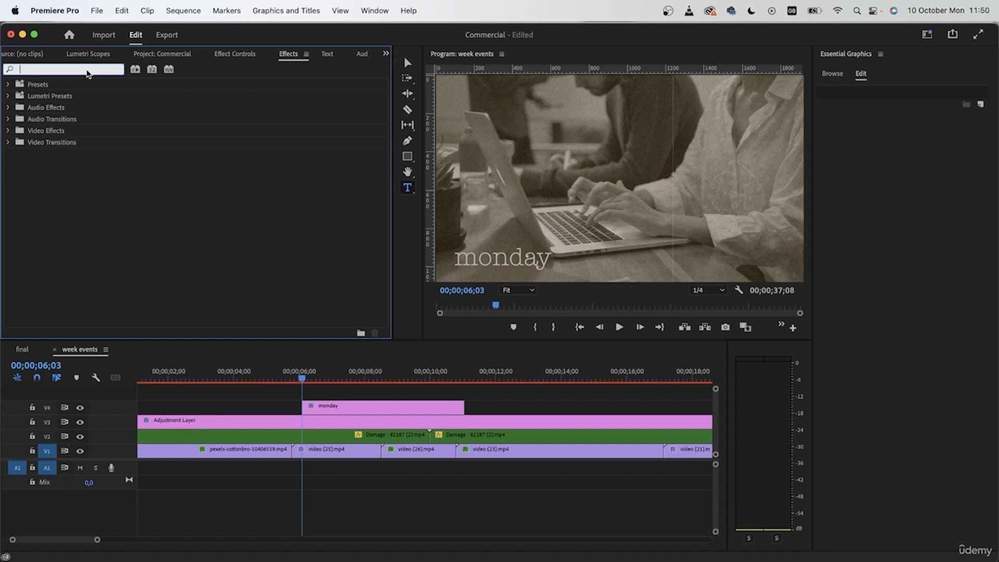
type("li")
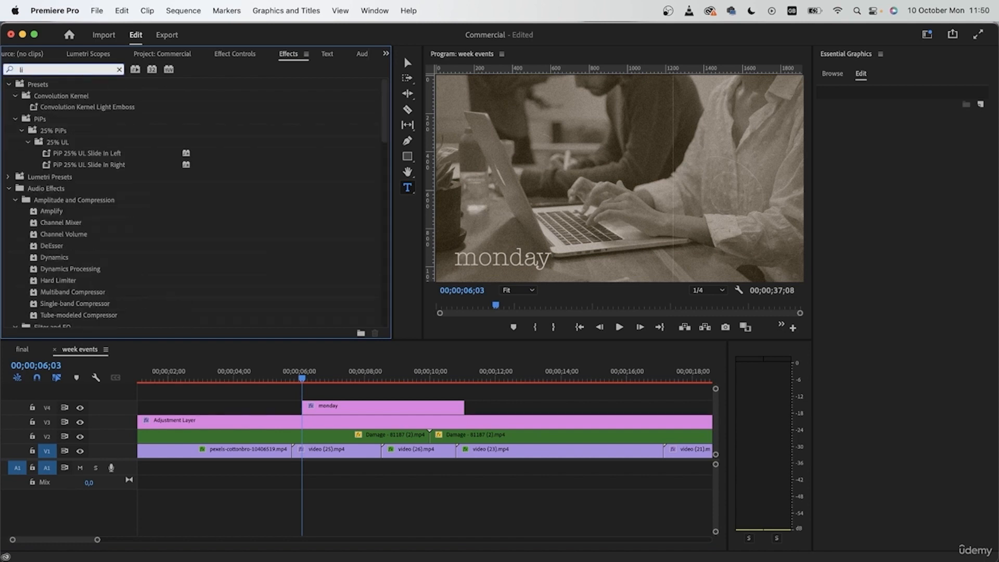
type("near")
left_click_drag(57, 153, 582, 109)
- Keyframe the Linear Wipe's Transition Completion from 100% at the title's start to 0% at 00;00;08;08
left_click(234, 54)
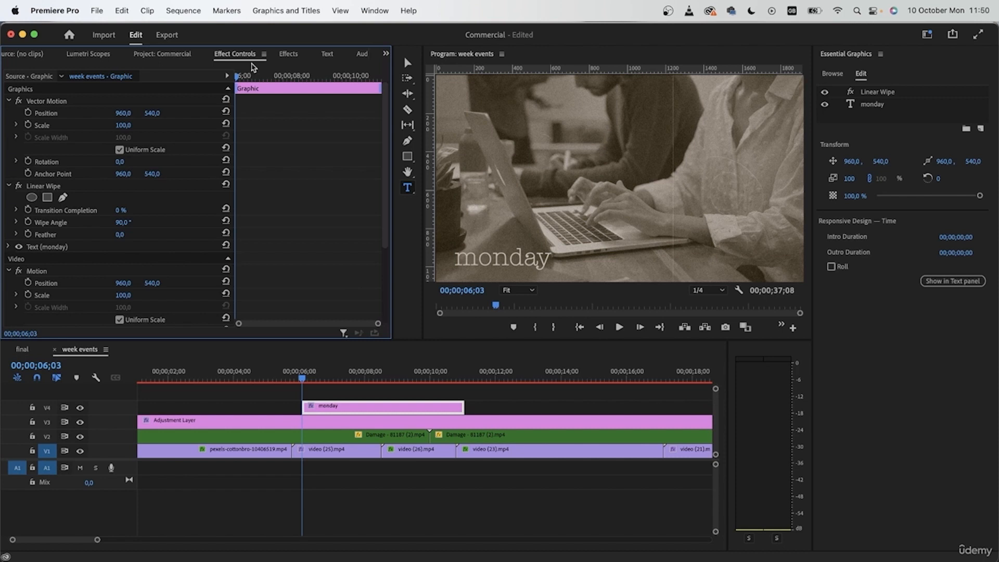
scroll(104, 267, "down", 4)
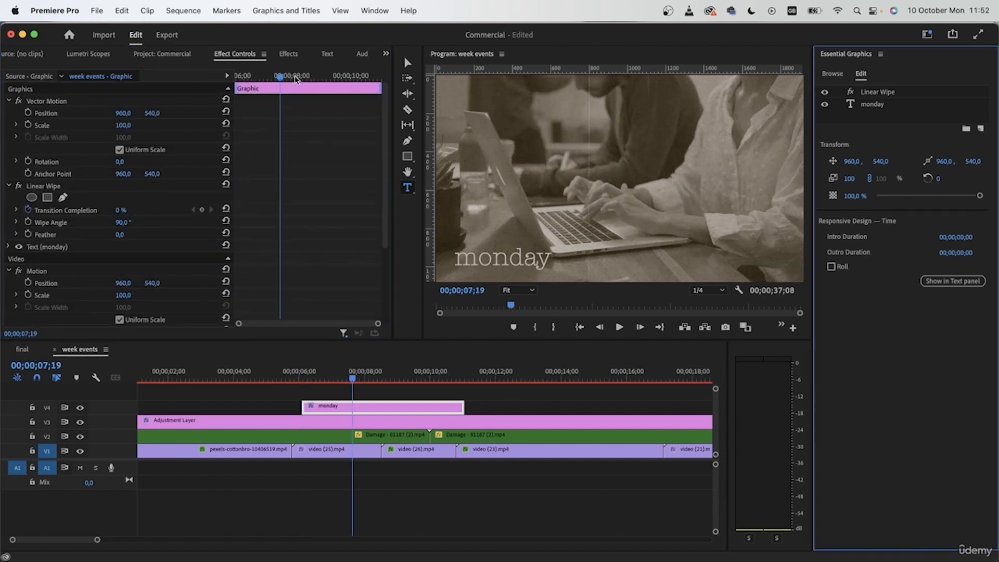
left_click_drag(280, 76, 237, 76)
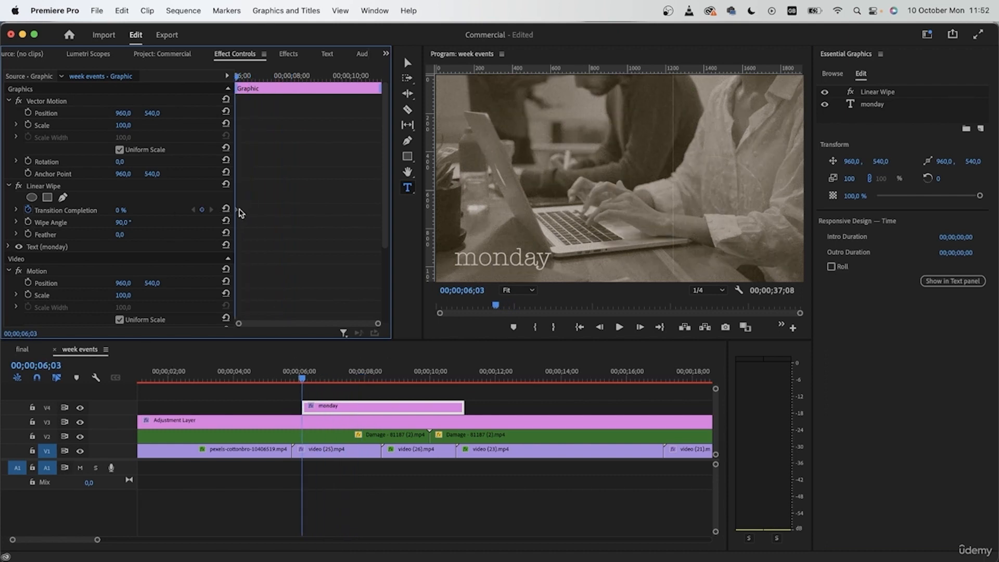
left_click_drag(286, 76, 298, 76)
left_click(124, 210)
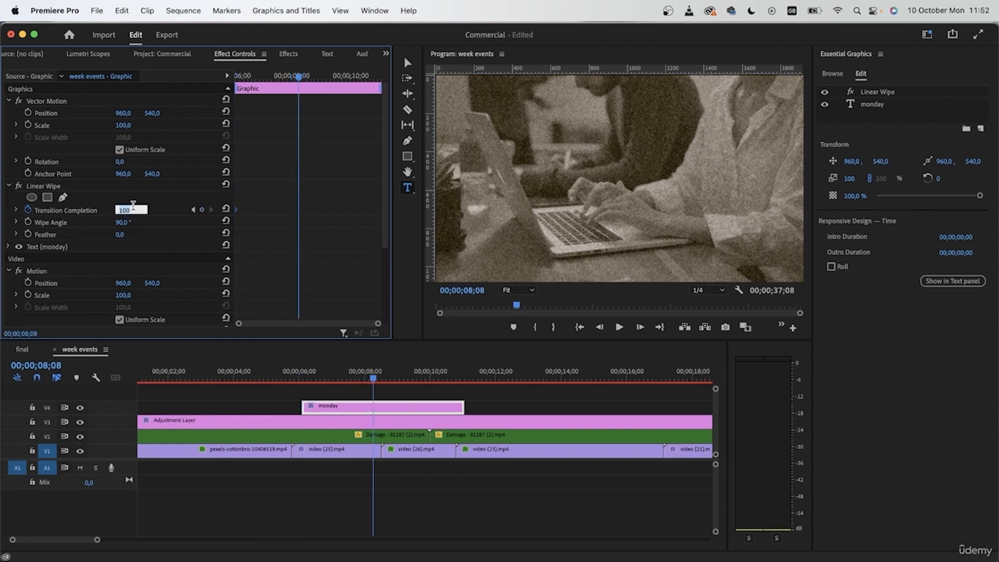
type("0")
key("Return")
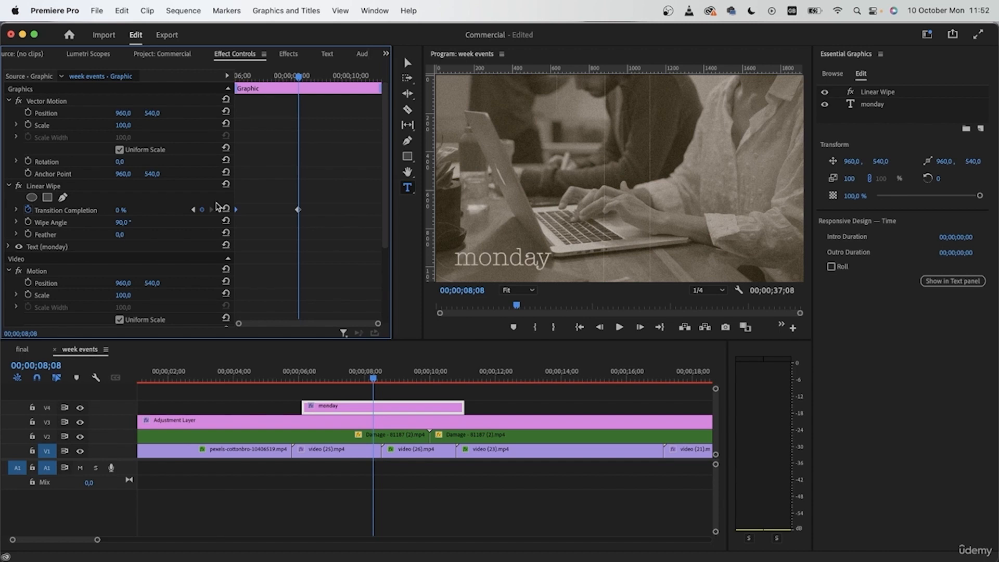
- Hide tracks V1, V2 and V3 and preview the title's wipe from its start
left_click(304, 375)
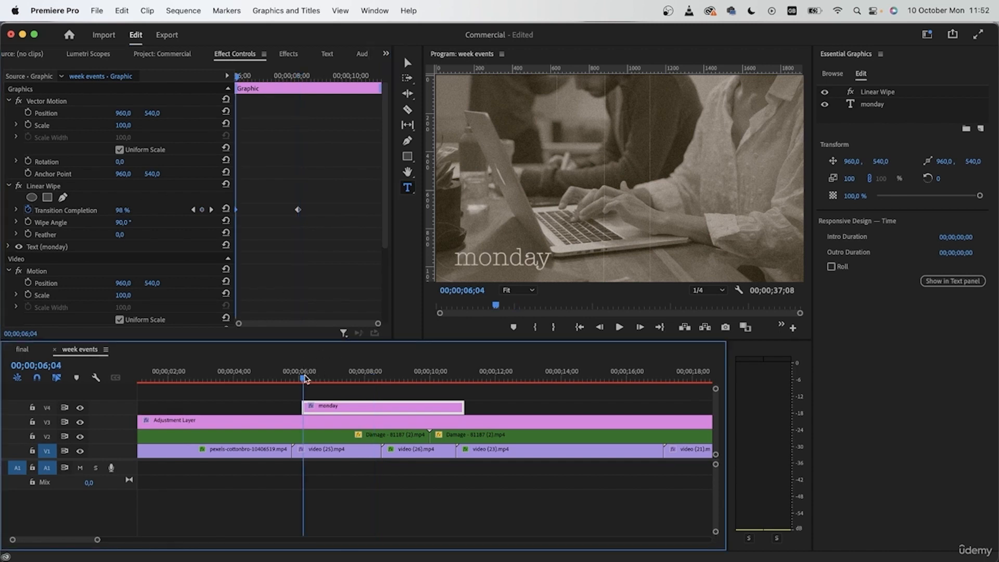
left_click(81, 422)
left_click(80, 436)
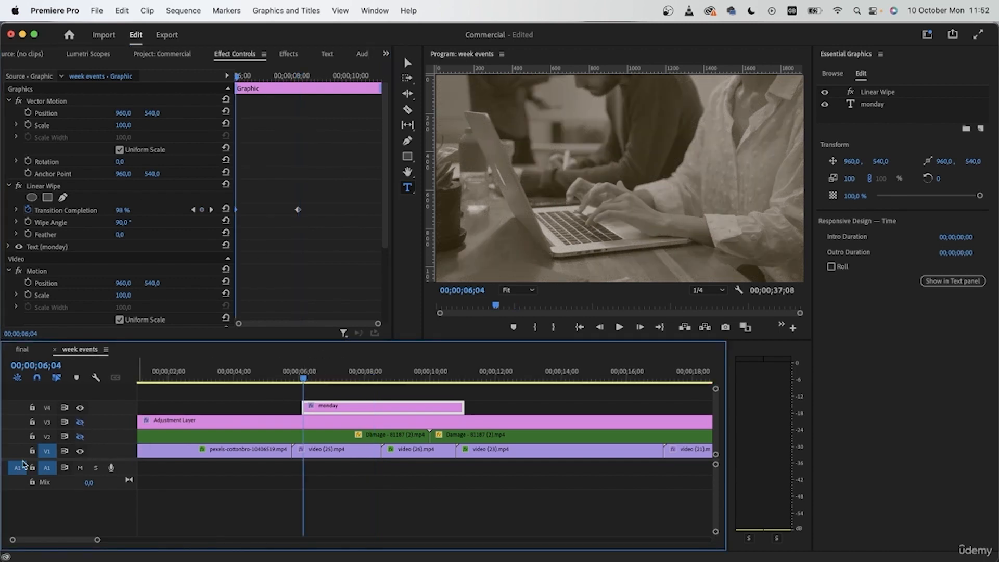
left_click(80, 451)
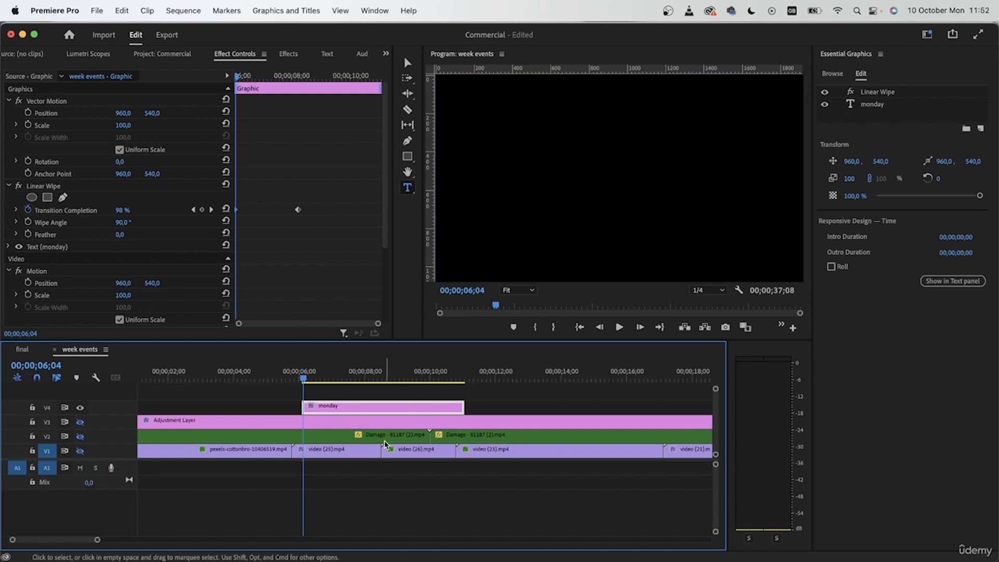
key("space")
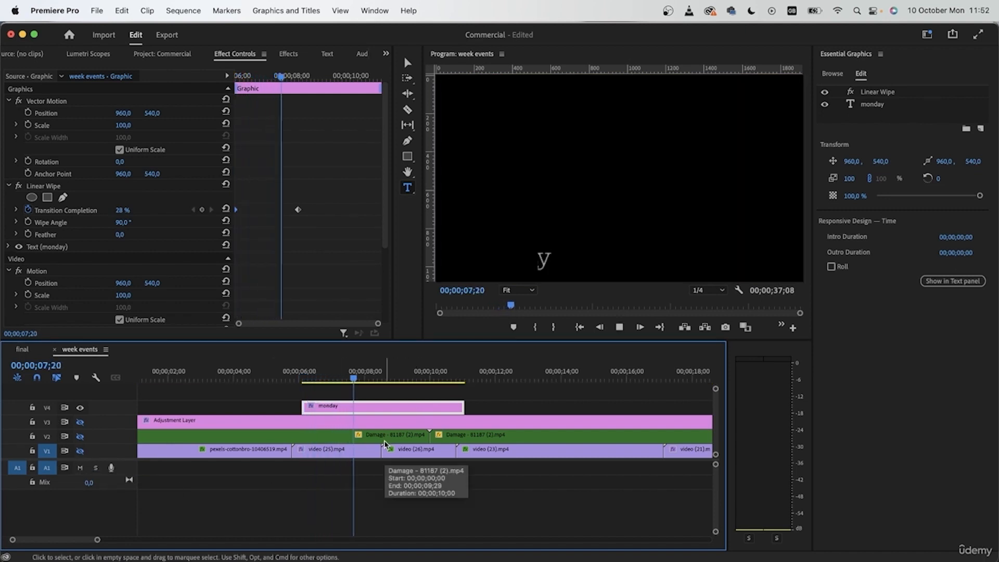
key("space")
- Shorten the wipe by moving its ending Transition Completion keyframe earlier, and preview the faster animation
left_click_drag(300, 212, 274, 214)
left_click_drag(382, 379, 303, 383)
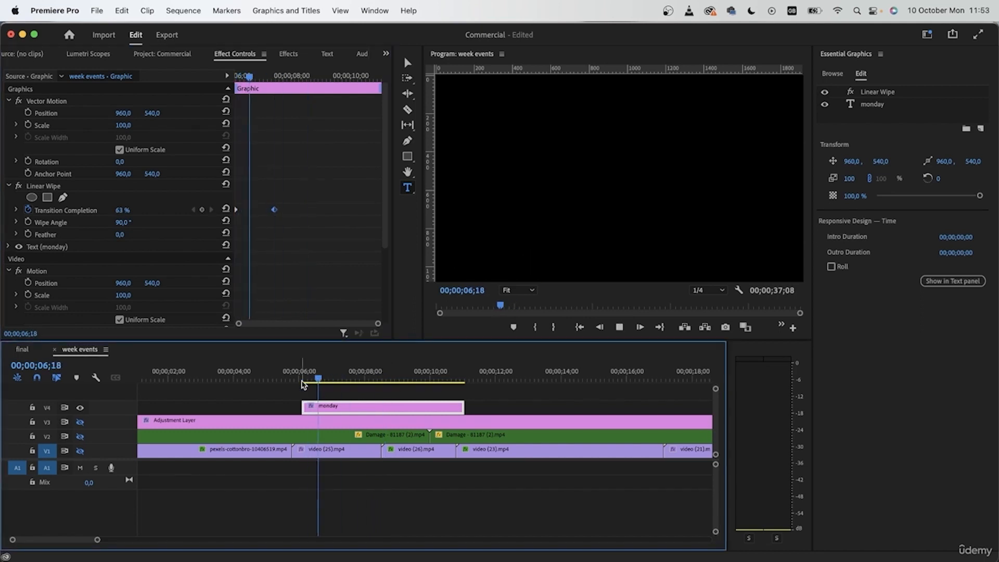
key("space")
left_click(304, 384)
key("space")
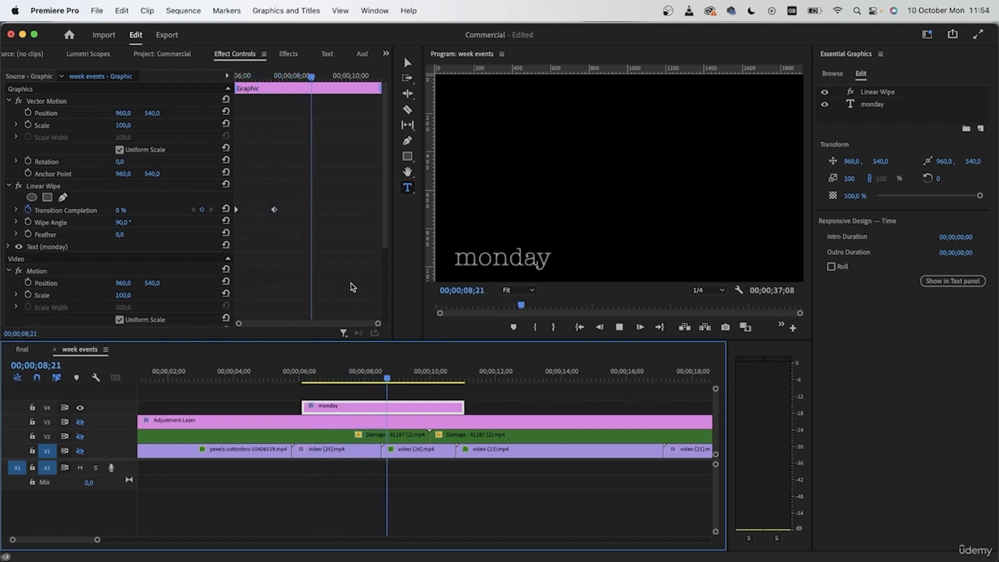
- Set the Linear Wipe's Wipe Angle to 270° and preview the title's reveal
left_click_drag(312, 378, 305, 378)
left_click(123, 222)
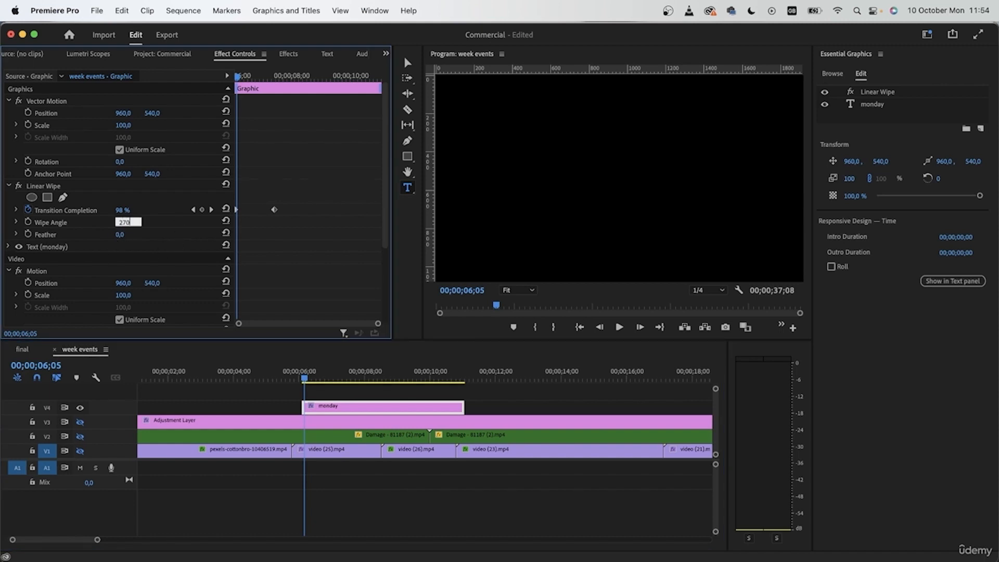
key("Return")
left_click(694, 474)
key("space")
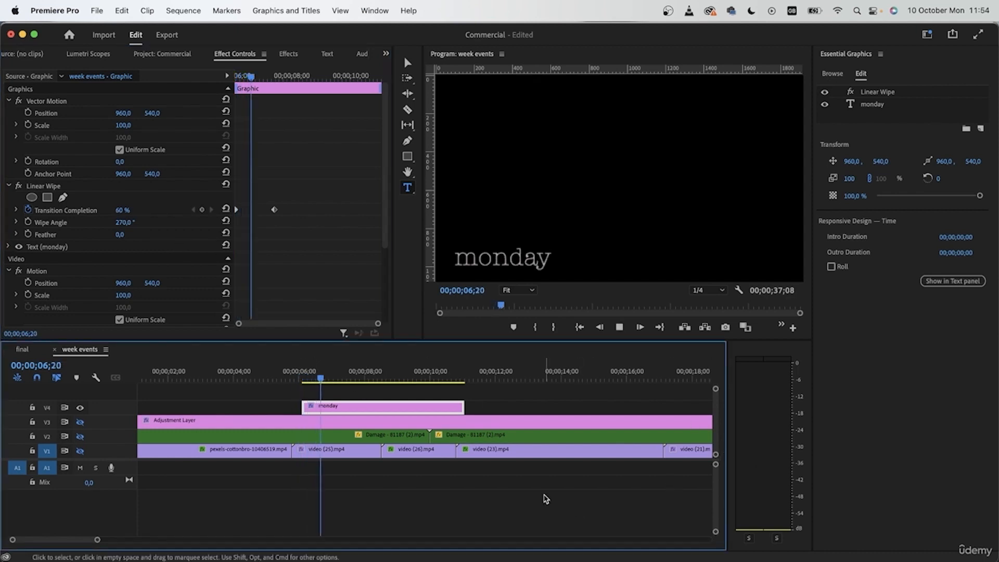
key("space")
key("space")
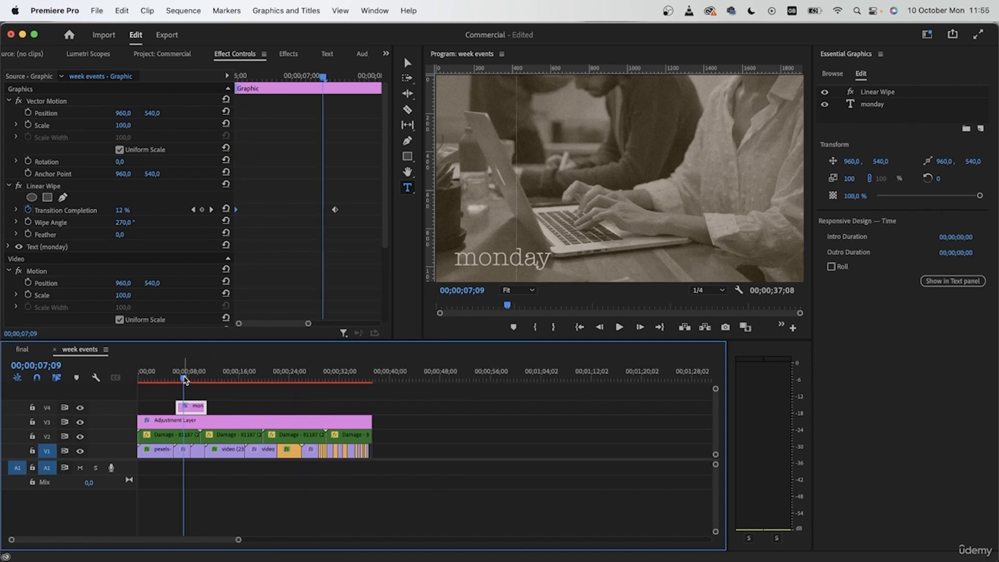
- Swap the track order so the adjustment layer is on V4 above the monday title on V3
left_click(184, 376)
left_click_drag(185, 377, 185, 377)
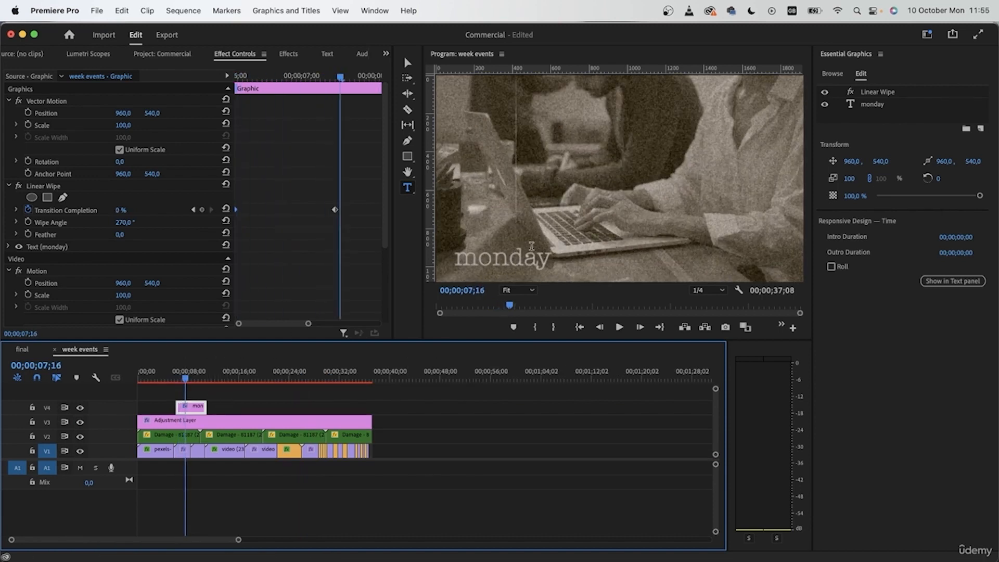
left_click(197, 422)
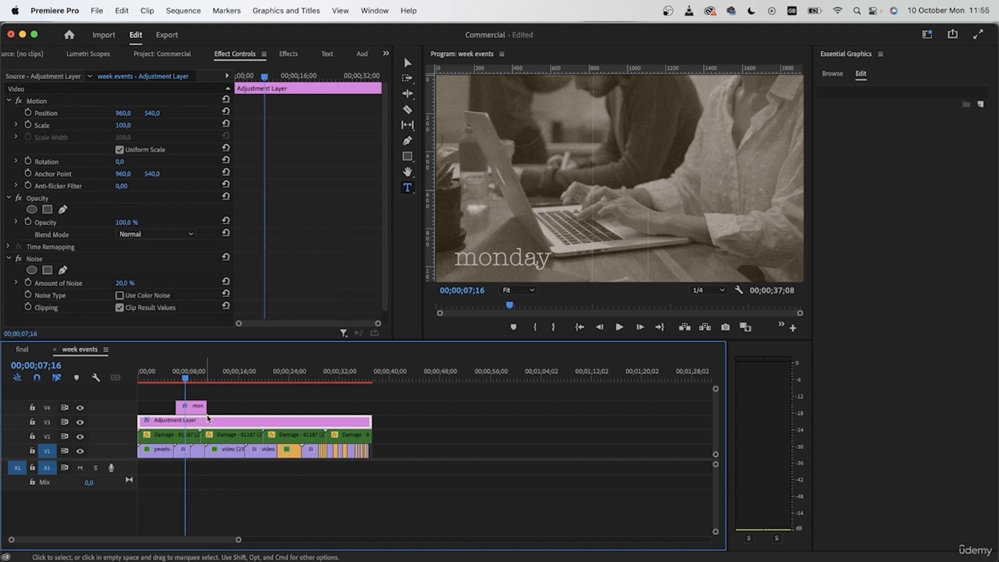
left_click(205, 408, "shift")
mouse_move(199, 425)
left_mouse_down()
mouse_move(203, 396)
mouse_move(204, 411)
left_mouse_up()
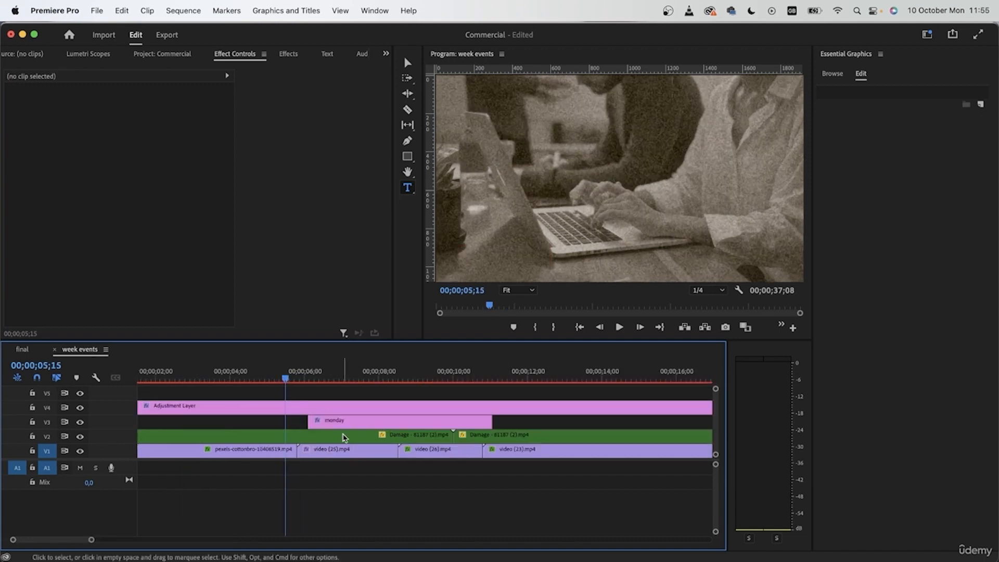
- Align the monday title with the video (25) clip and trim its end to that clip's end
left_click_drag(344, 422, 333, 422)
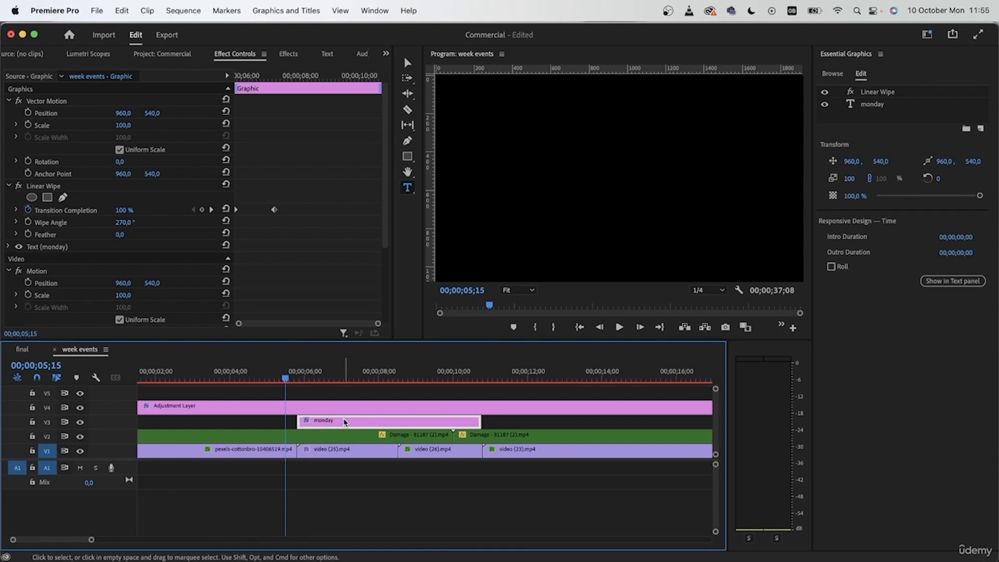
left_click_drag(480, 423, 394, 423)
- Change the monday text layer's font style to Regular
left_click(878, 105)
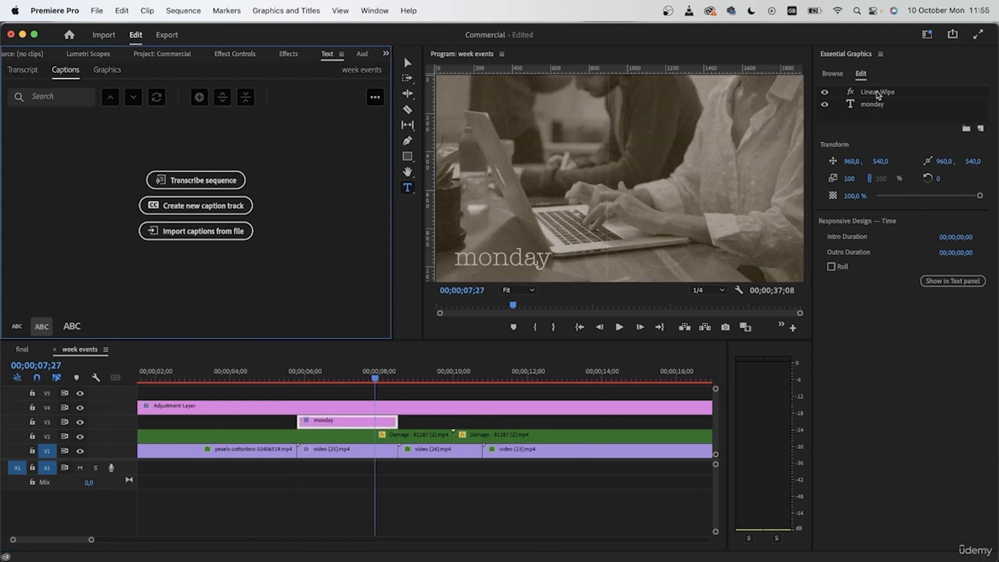
left_click(879, 105)
left_click(857, 375)
left_click(856, 439)
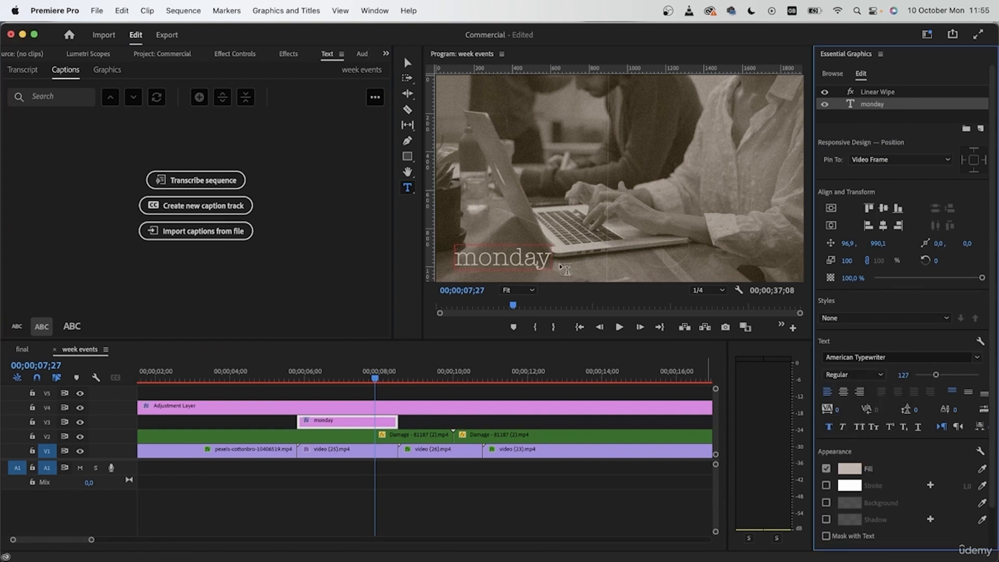
left_click(517, 251)
- Search the effects for "edge" and apply Roughen Edges to the monday title clip
left_click_drag(375, 379, 341, 380)
key("shift+7")
left_click(83, 70)
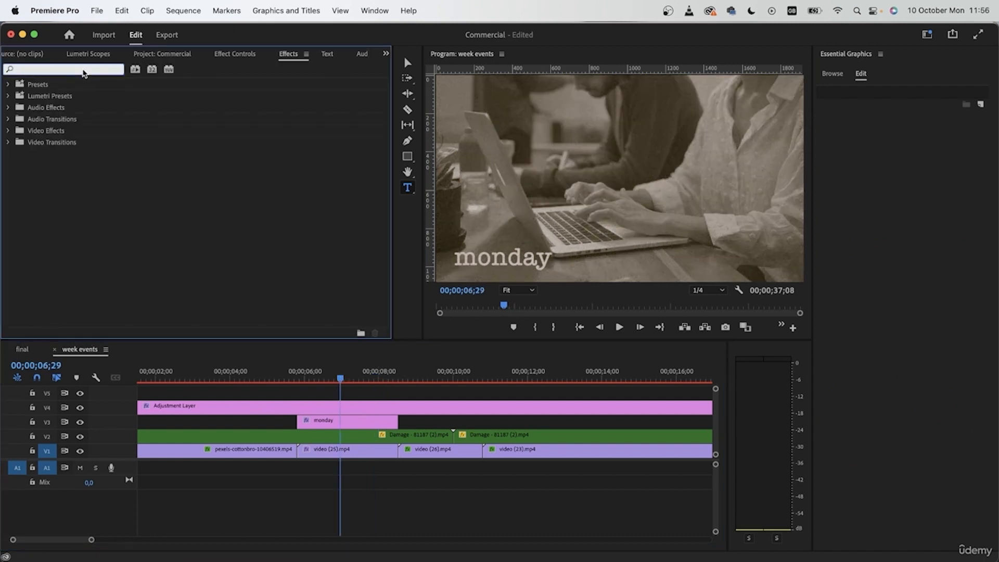
type("edge")
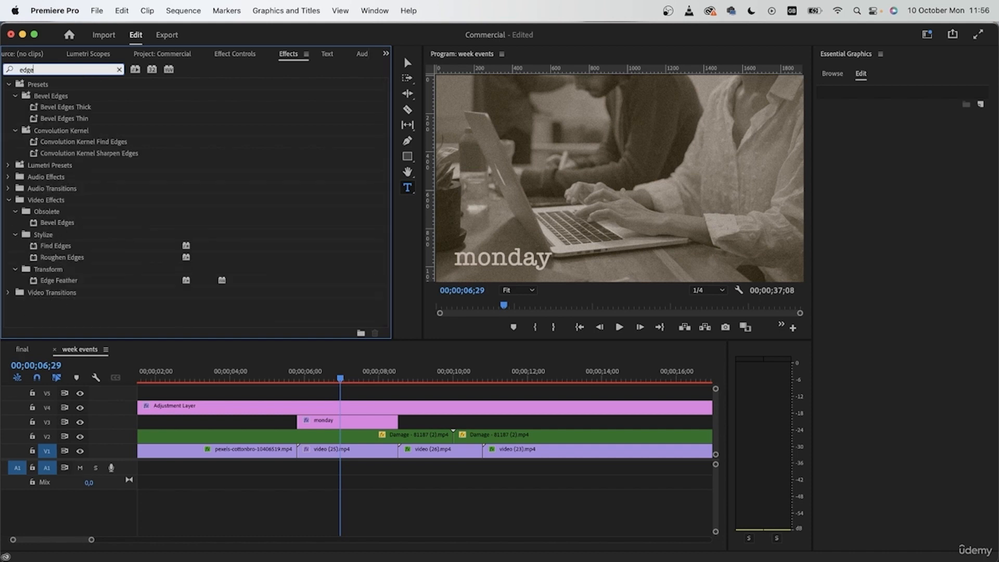
left_click(43, 257)
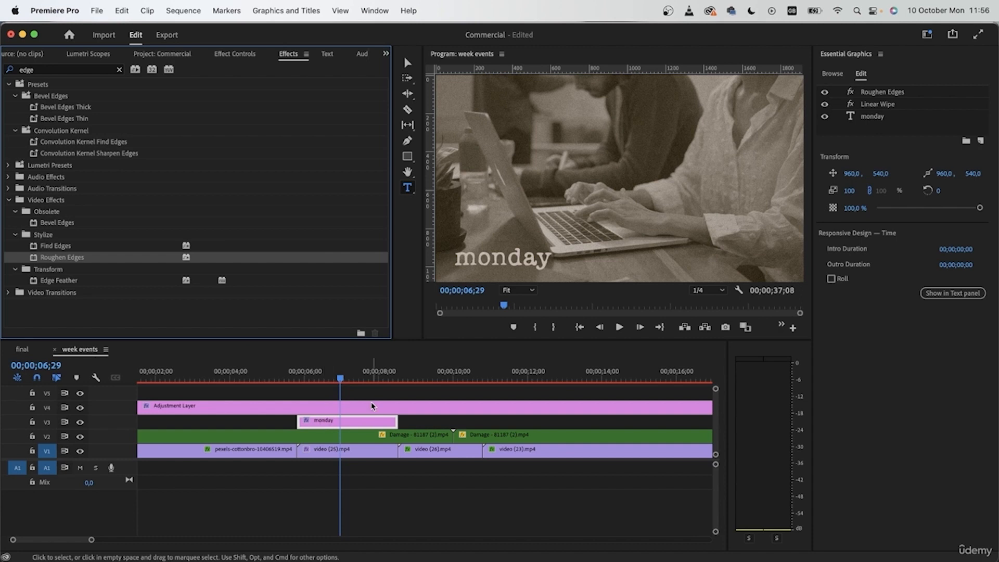
- Inspect the Roughen Edges effect on the title at 200% zoom and set the playback resolution to 1/2
left_click(893, 94)
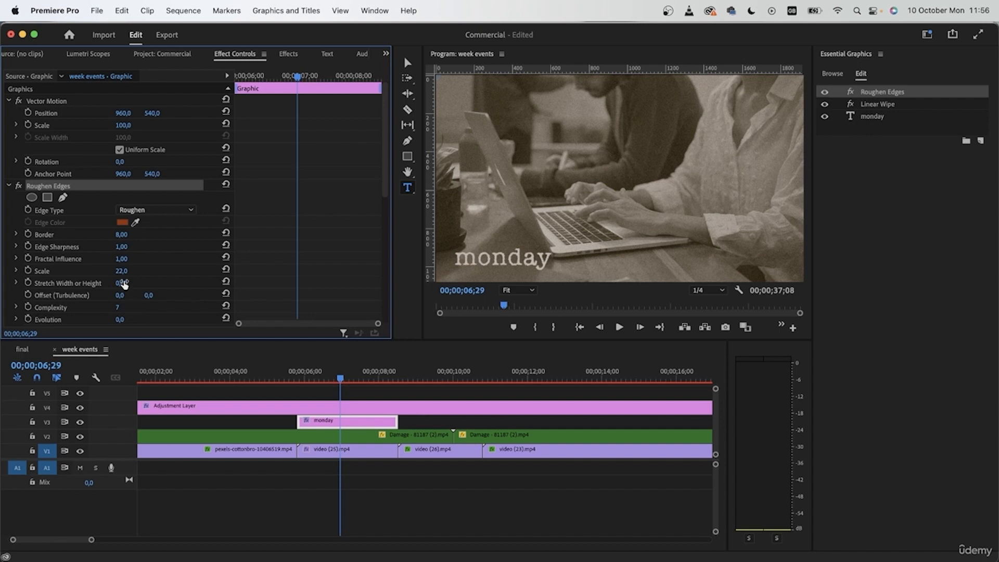
scroll(496, 261, "up", 2)
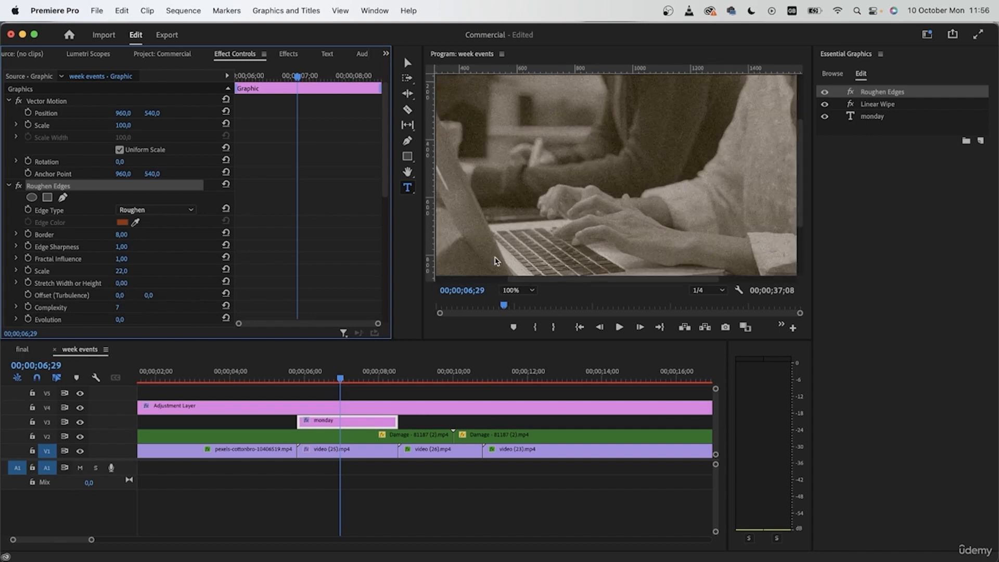
scroll(650, 252, "up", 2)
left_click_drag(800, 180, 795, 254)
left_click_drag(632, 279, 562, 280)
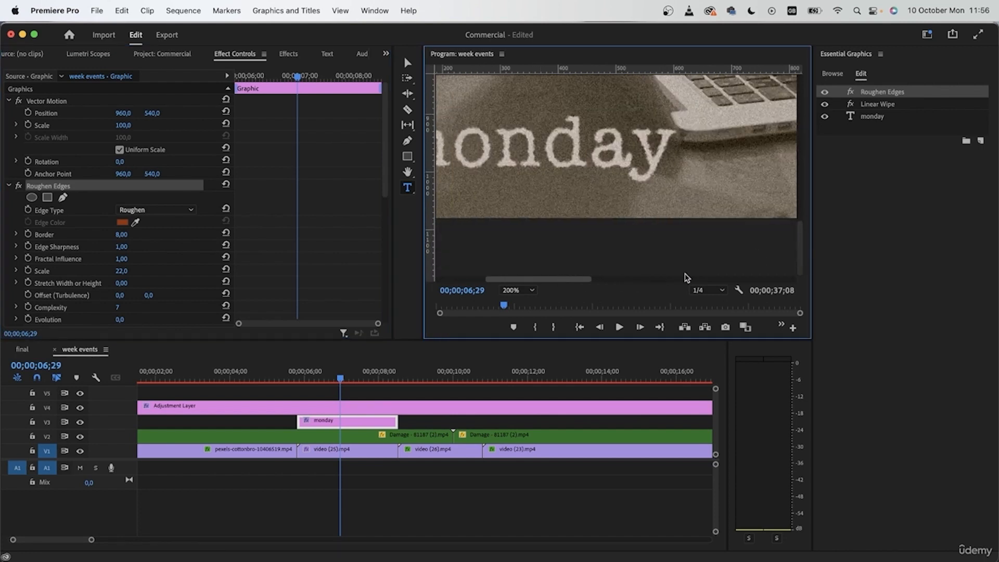
left_click(708, 290)
left_click(709, 306)
- Add a Linear Wipe Transition Completion keyframe at 0% on the monday title at 00;00;07;22
left_click_drag(338, 379, 369, 379)
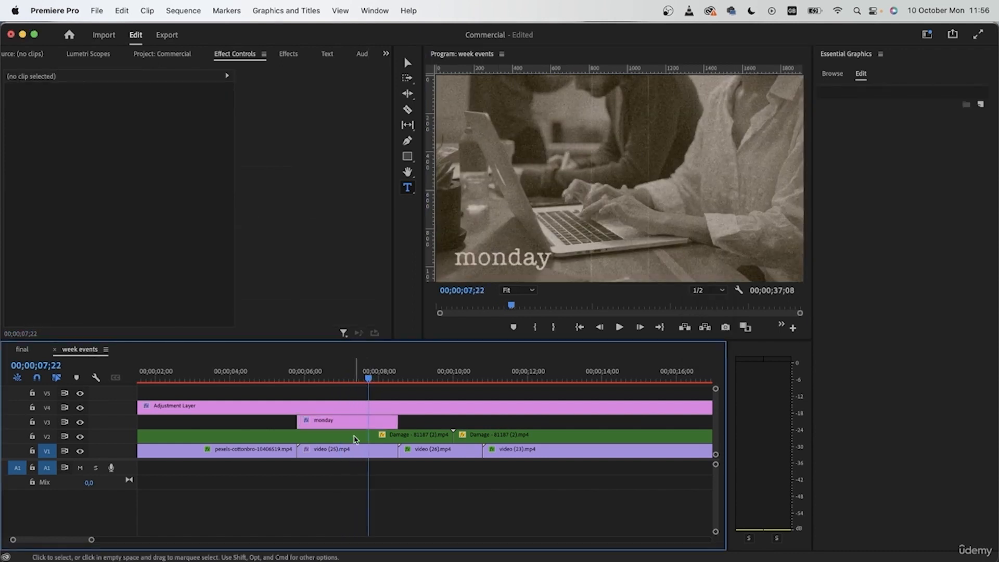
left_click(351, 423)
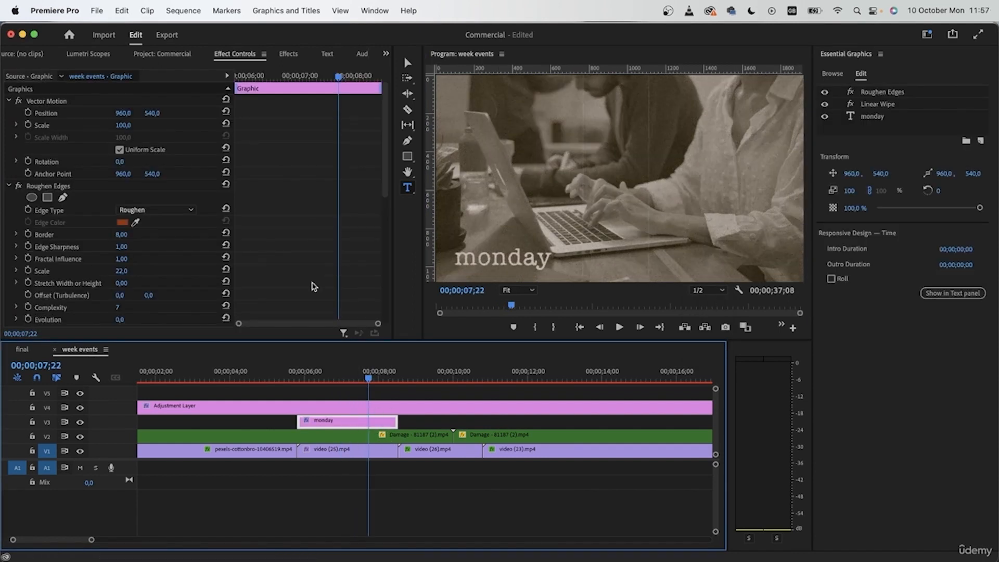
left_click(9, 187)
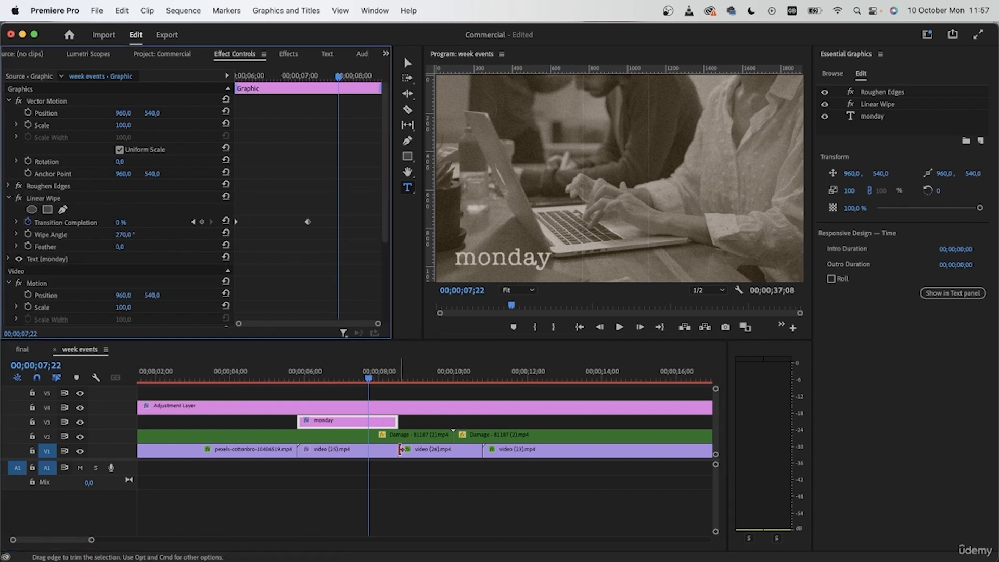
scroll(311, 292, "down", 1)
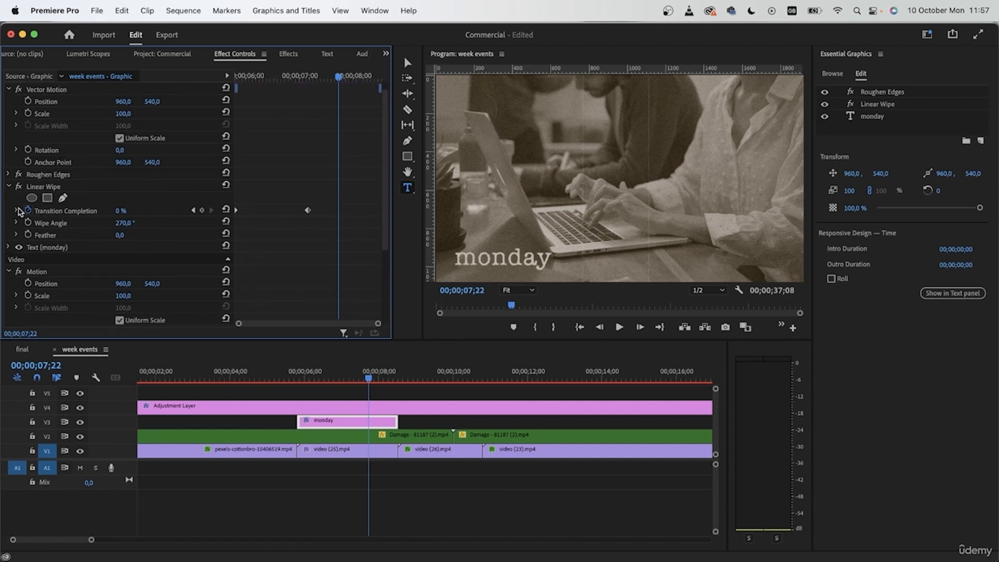
left_click(202, 211)
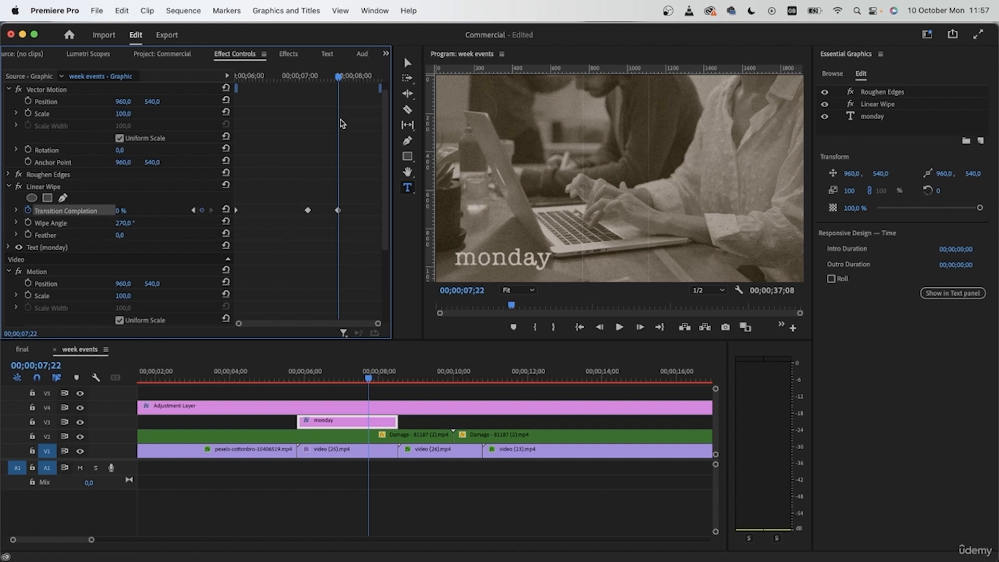
- Set the monday title's Linear Wipe Transition Completion to 100% at its end, at 00;00;08;14
left_click(394, 375)
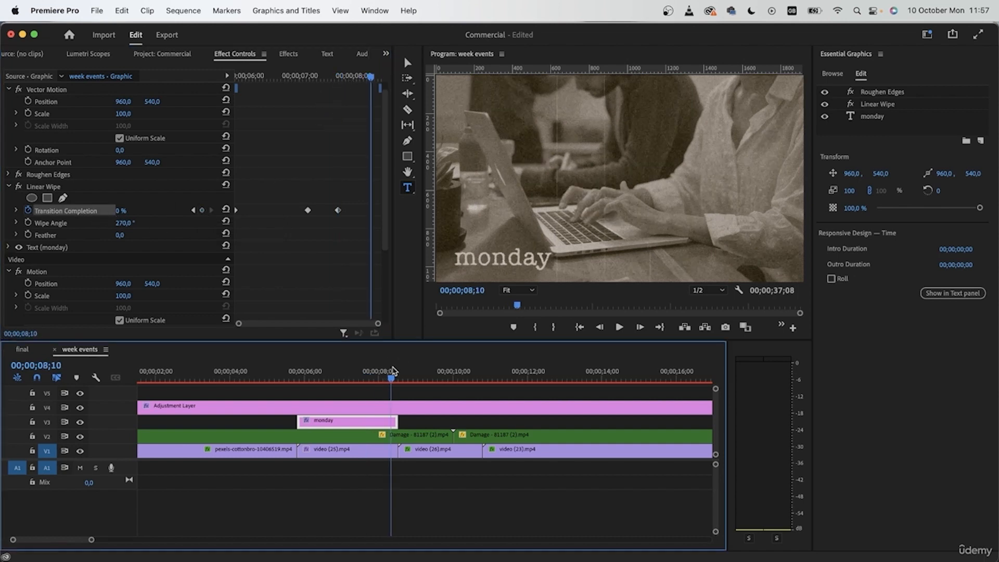
left_click_drag(397, 375, 397, 376)
left_click_drag(118, 212, 132, 212)
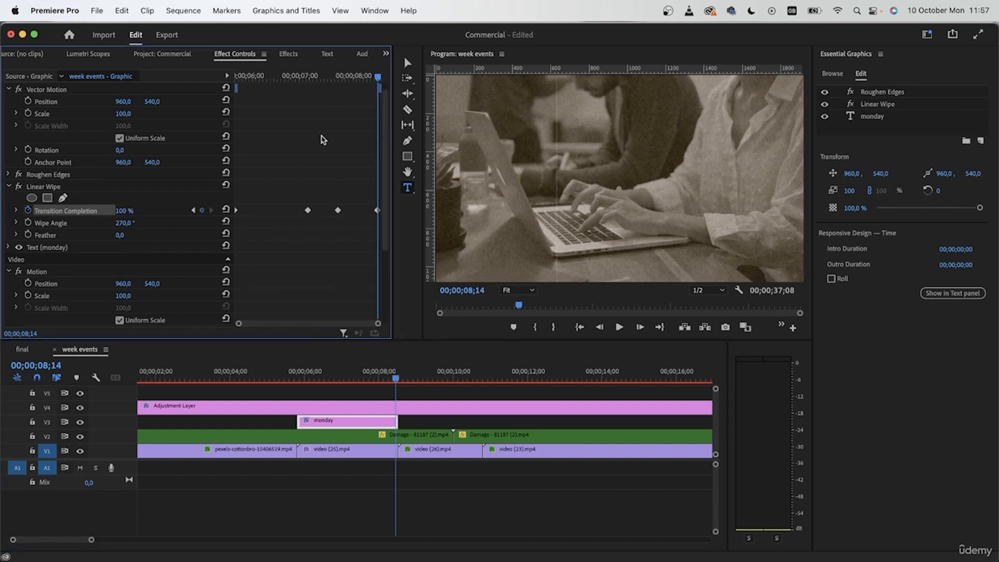
- Hide tracks V1, V2 and V4 and play the monday title's wipe animation by itself
left_click(97, 428)
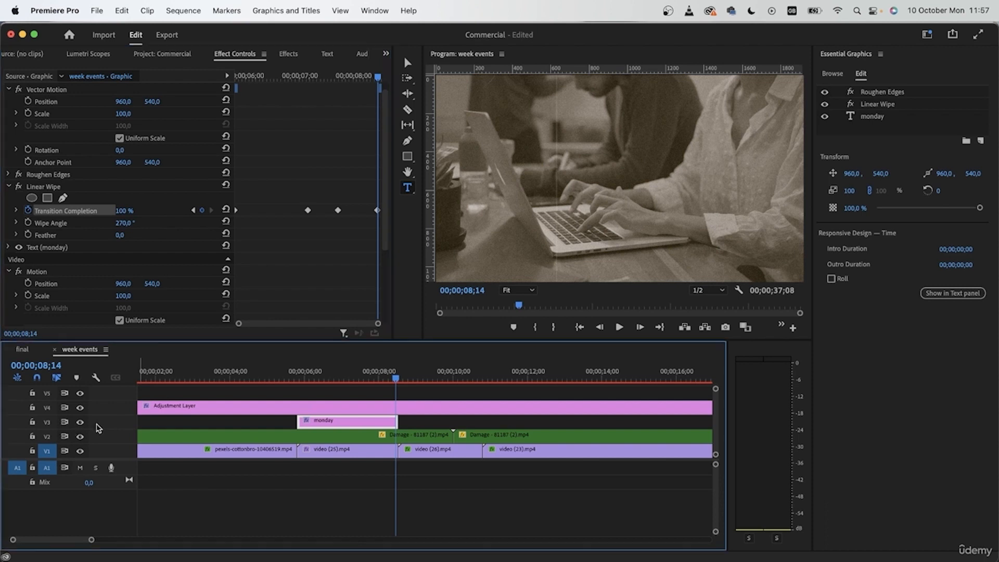
left_click(80, 452)
left_click(80, 437)
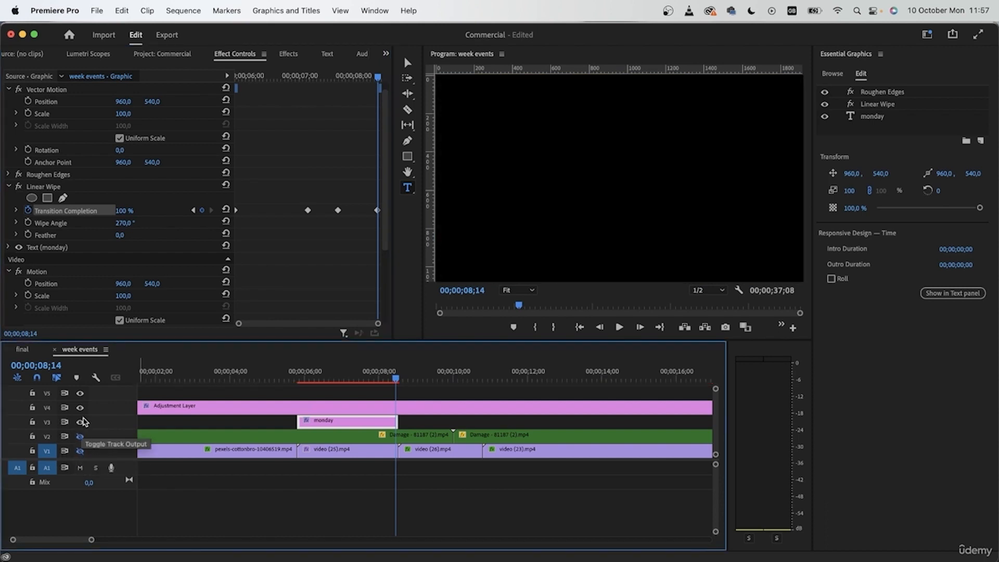
left_click(306, 384)
key("space")
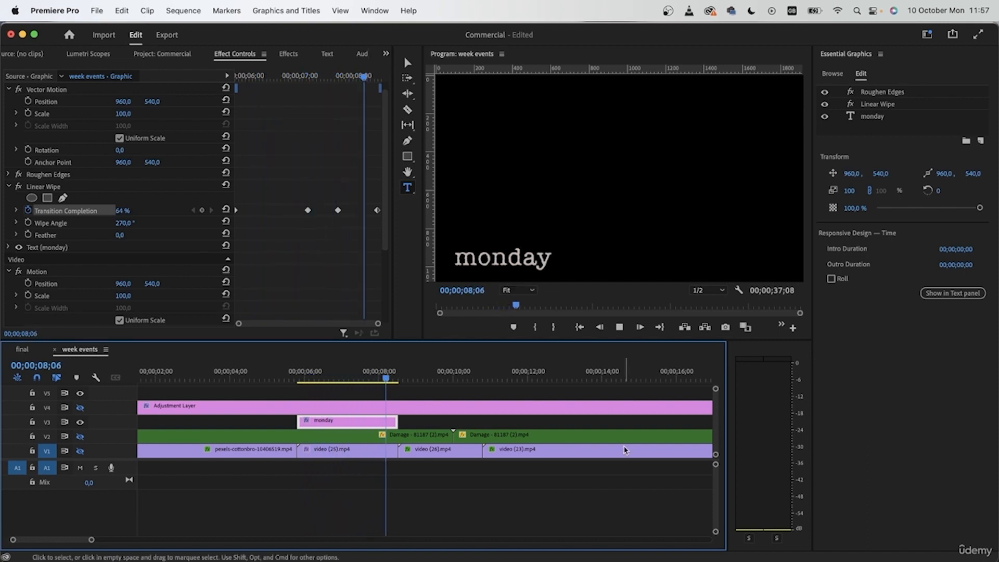
key("space")
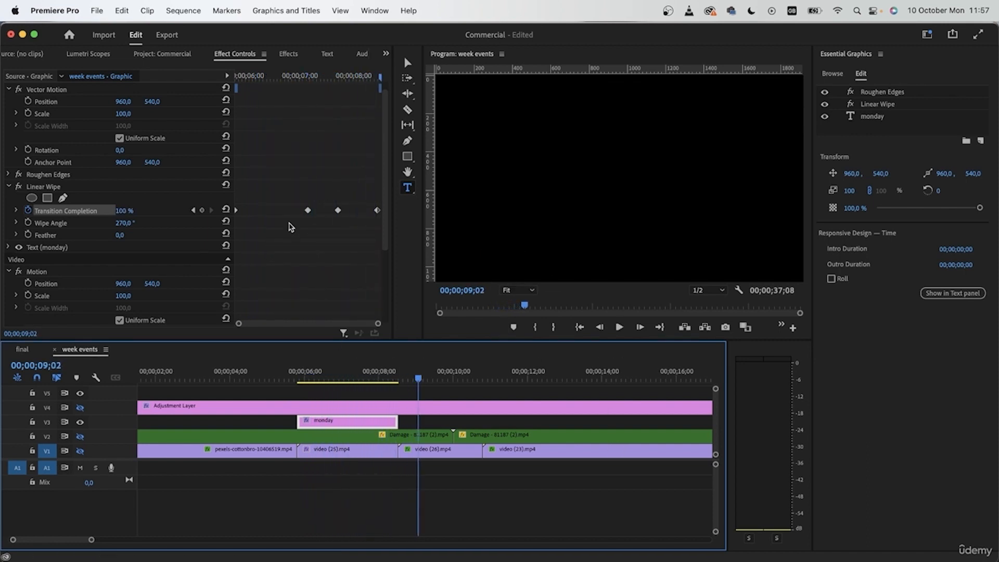
- Move the two middle Linear Wipe keyframes of the monday title earlier and preview the wipe timing
left_click_drag(309, 210, 277, 210)
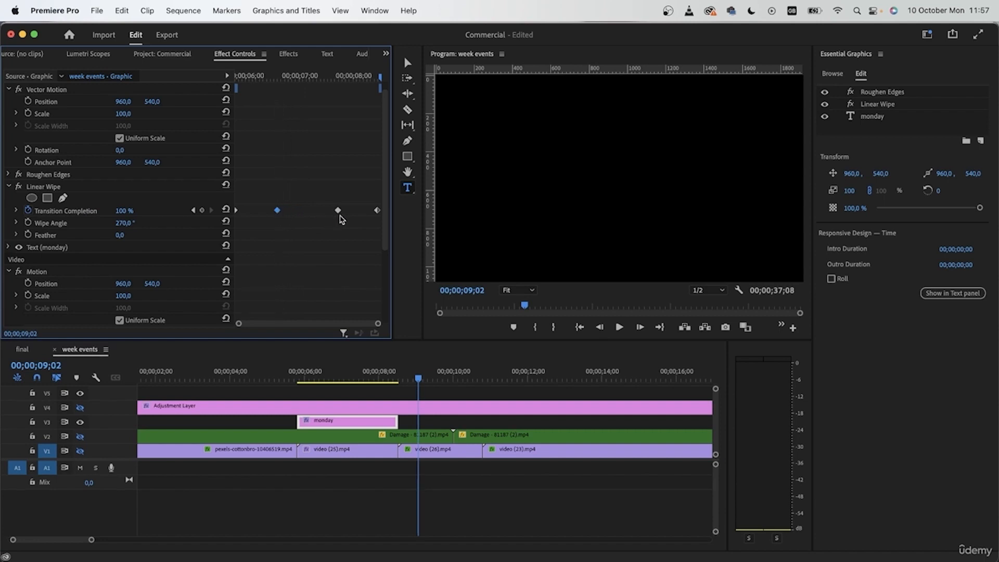
left_click_drag(338, 210, 333, 211)
left_click(305, 379)
key("space")
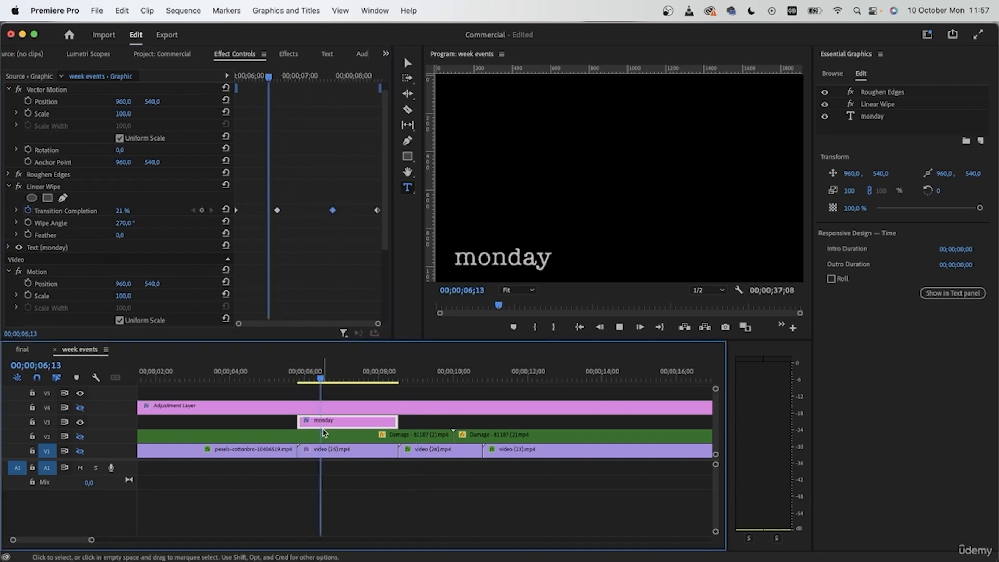
key("space")
- Make tracks V2, V4 and V1 visible again in the week events sequence
left_click(80, 436)
left_click(81, 409)
left_click(76, 452)
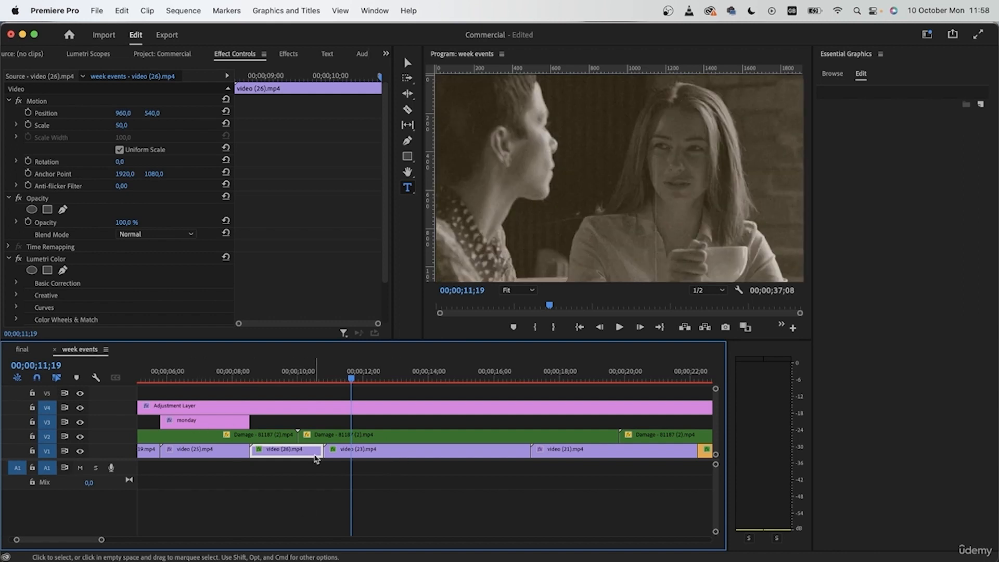
- Duplicate the monday title on V3 over video (26), trimmed to that clip's length, and again at the start of video (23)
left_click_drag(284, 374, 255, 377)
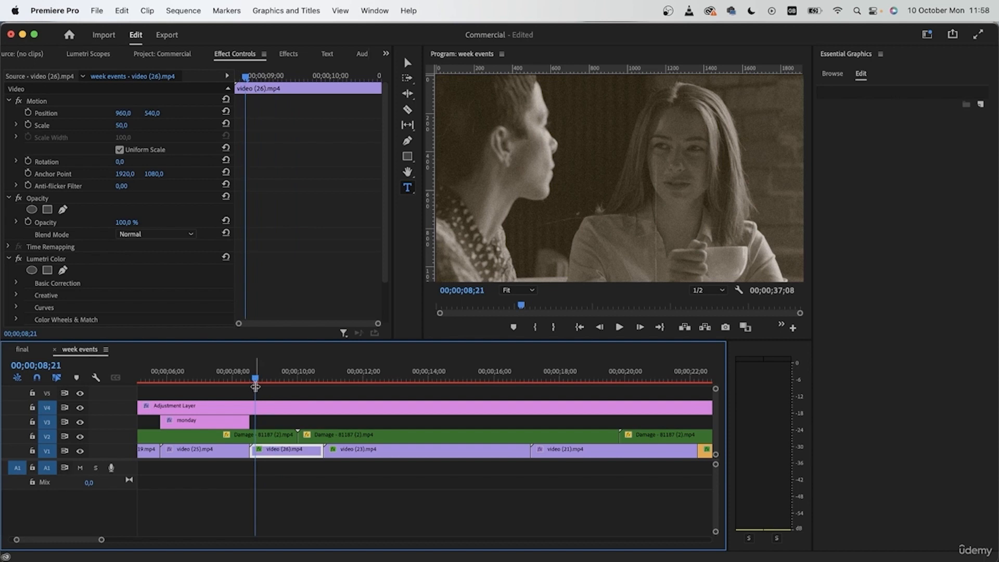
left_click(602, 377)
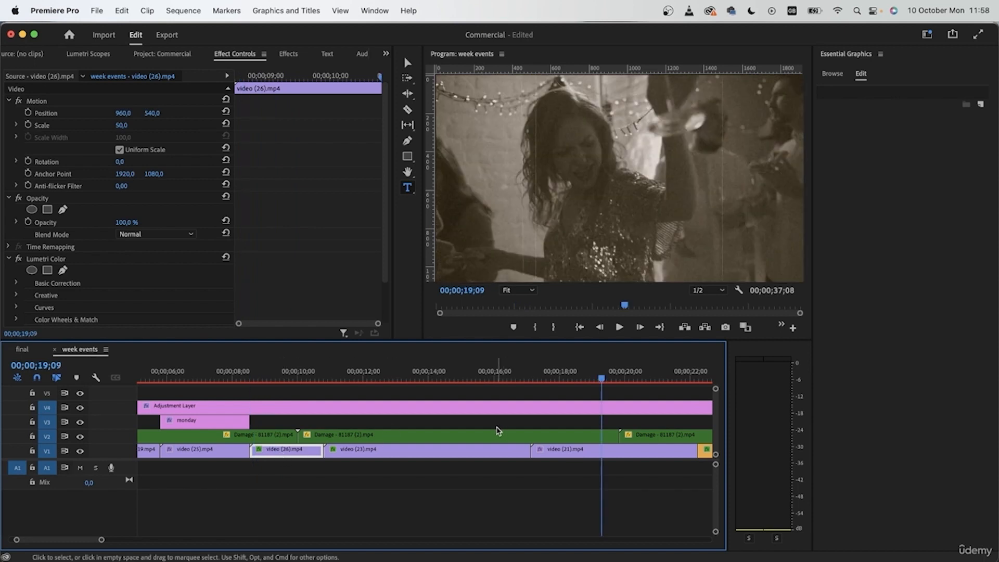
left_click_drag(349, 374, 287, 375)
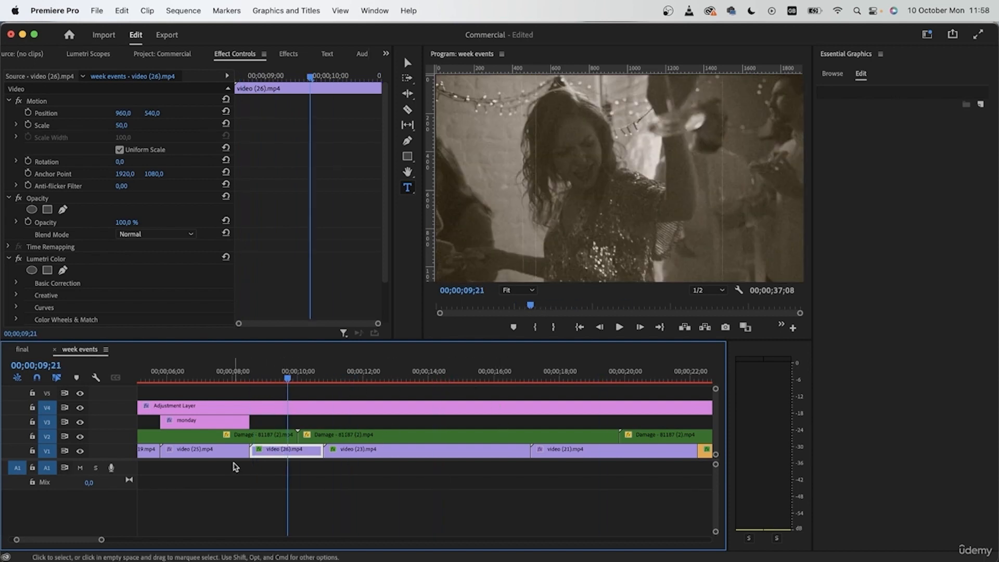
left_click(207, 421)
left_click_drag(196, 430, 349, 422)
left_click(276, 422)
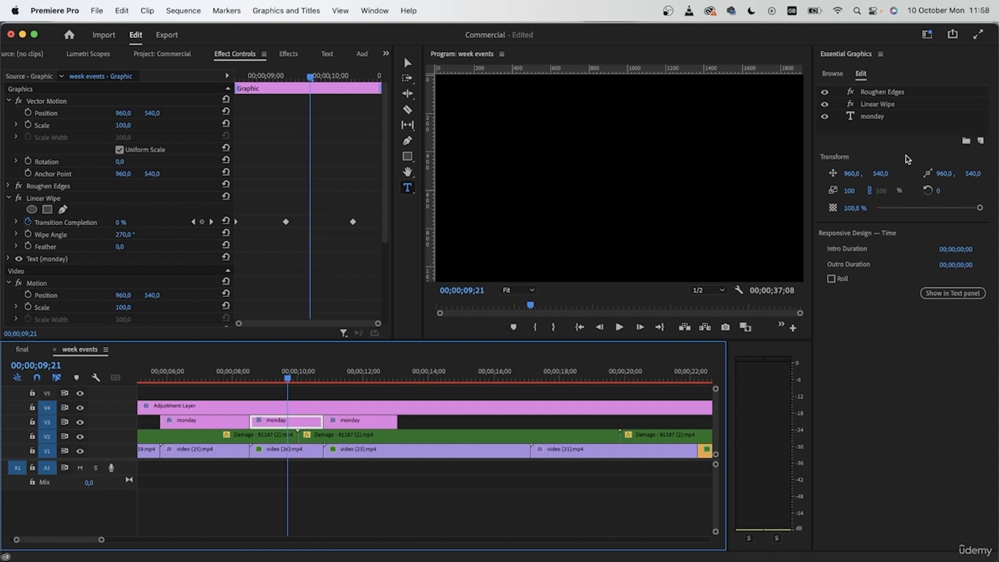
- Hide tracks V1, V2 and V4 and replace the text of the title over video (26) with "Wednesday"
left_click(879, 116)
left_click(323, 53)
left_click(281, 54)
left_click(323, 53)
left_click(504, 257)
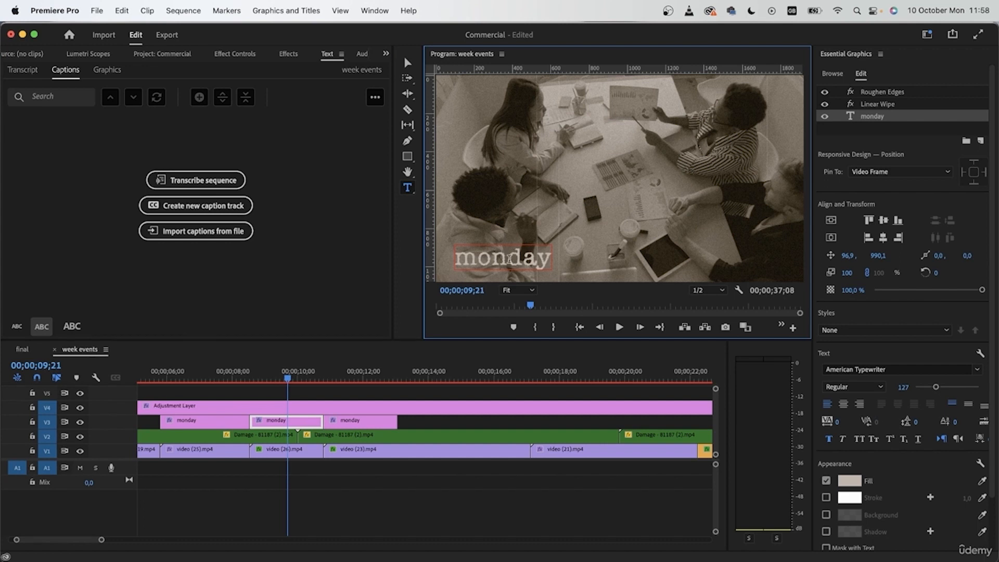
double_click(510, 258)
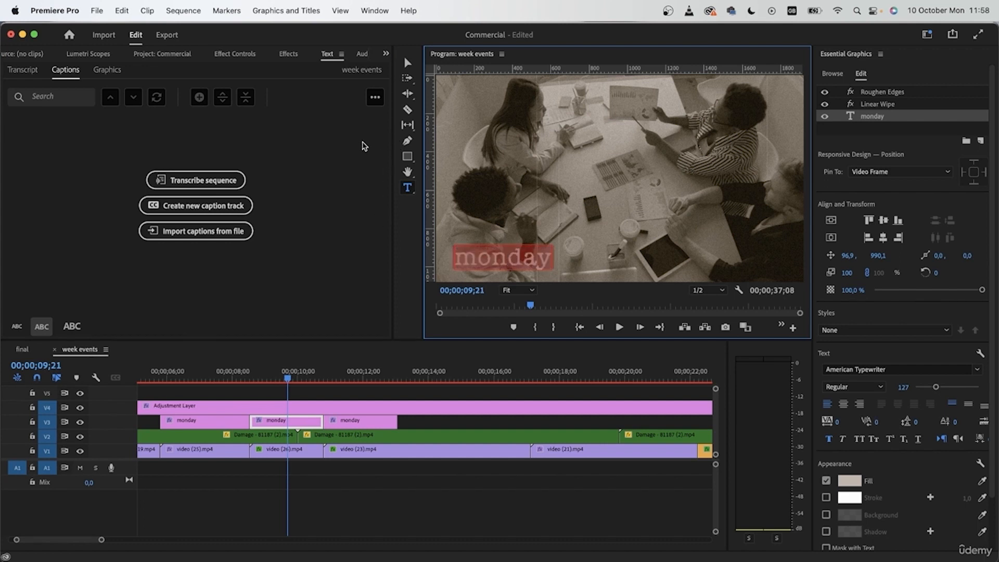
left_click(372, 458)
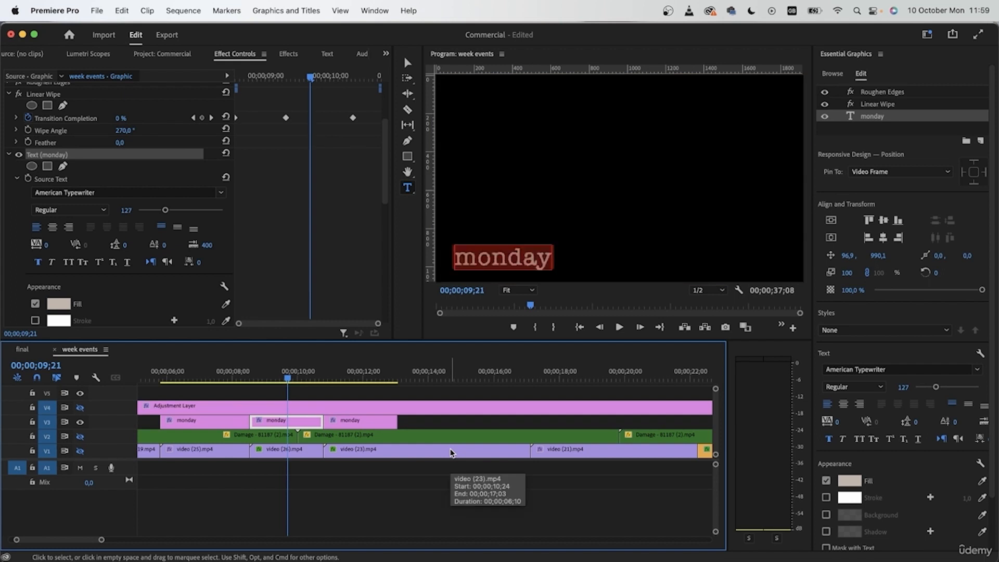
key("Delete")
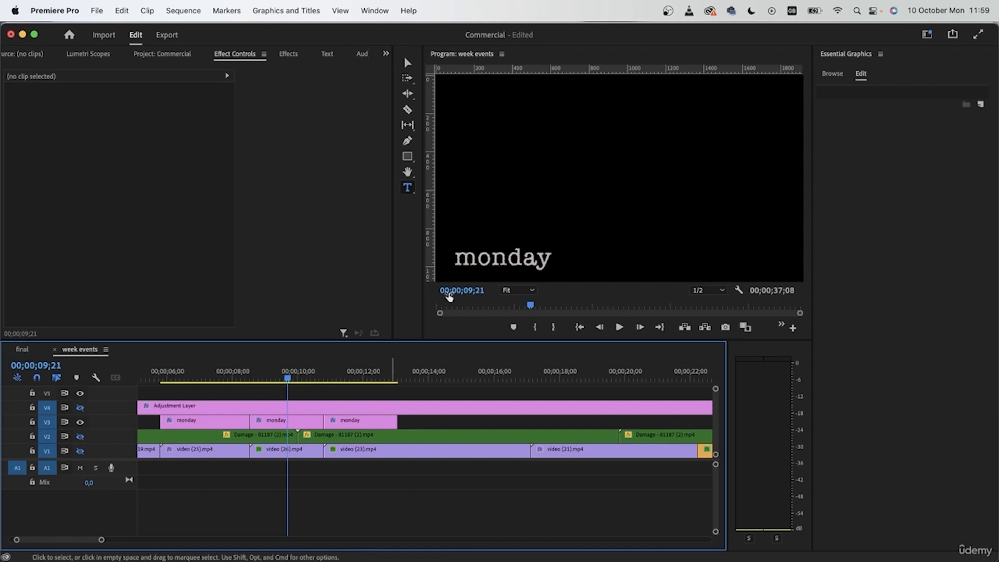
double_click(490, 258)
key("BackSpace")
type("W")
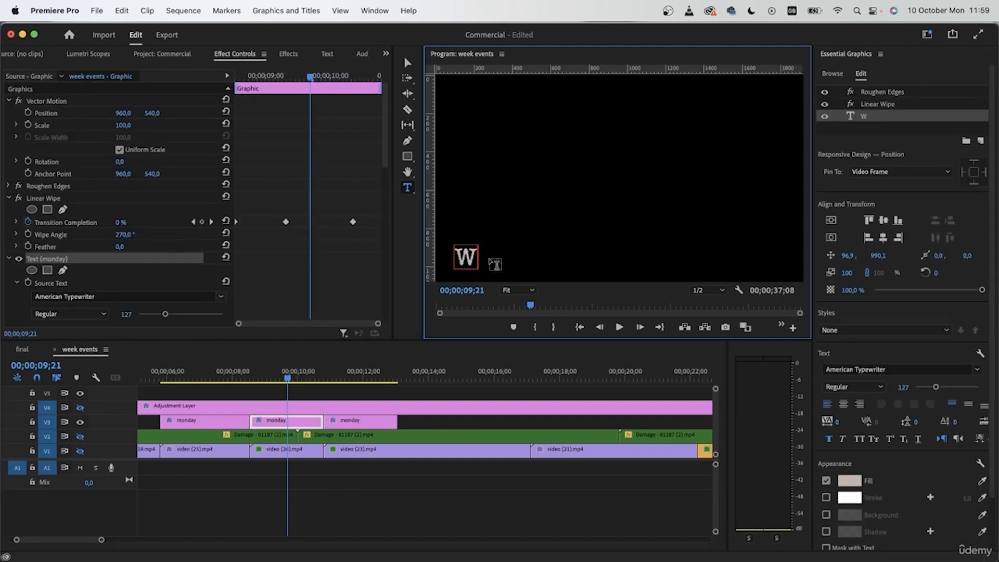
type("ednesday")
- Replace the text of the title over video (23) with "Friday"
left_click(349, 422)
left_click(336, 380)
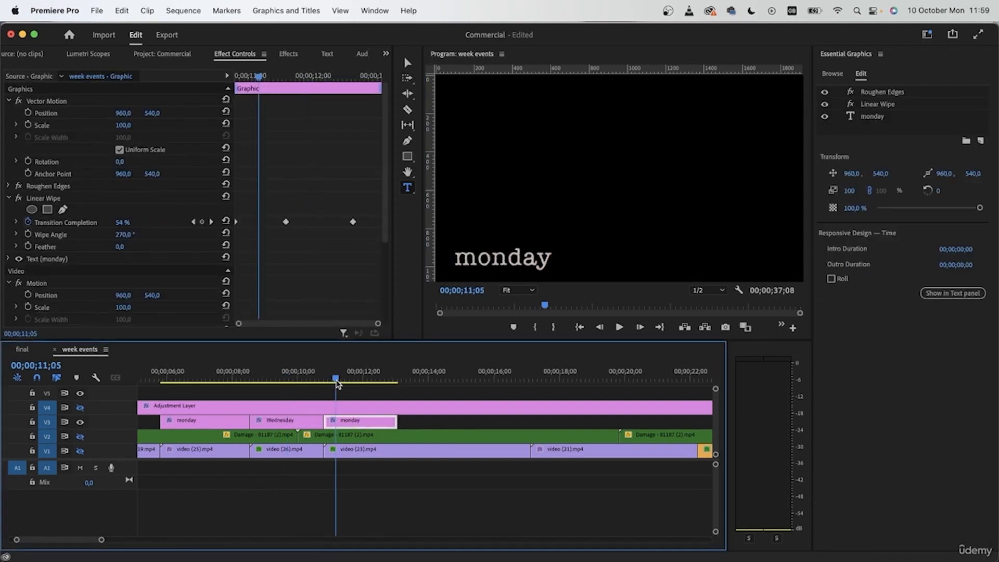
double_click(492, 259)
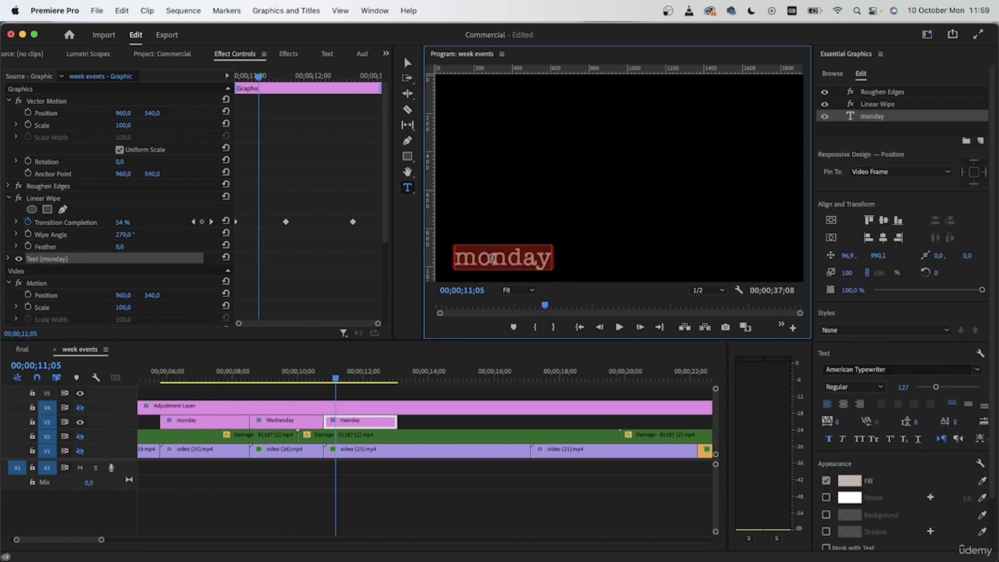
type("Frida")
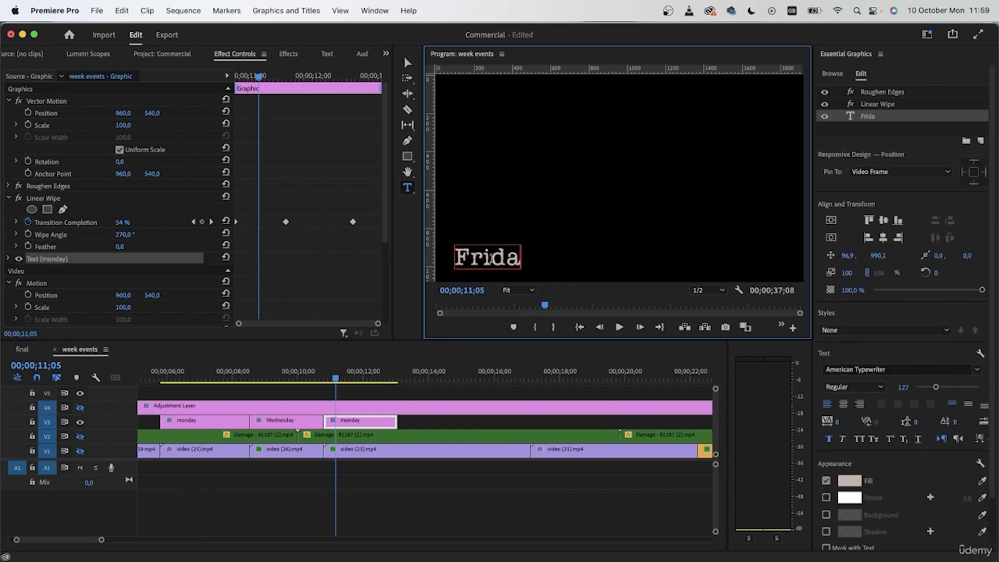
type("y")
- Extend the Friday title on V3 to the end of the video (23) clip
left_click(268, 379)
left_click(300, 423)
left_click_drag(271, 384, 428, 417)
left_click(452, 427)
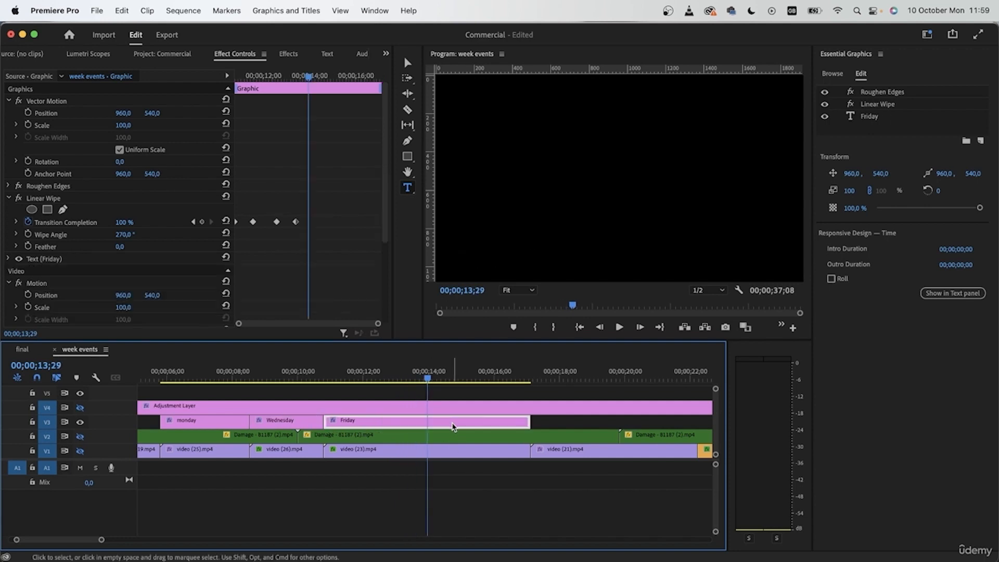
- Move the Friday title's last two Linear Wipe keyframes towards the end of the clip and play it from its start
left_click_drag(310, 203, 342, 234)
left_click_drag(254, 77, 233, 79)
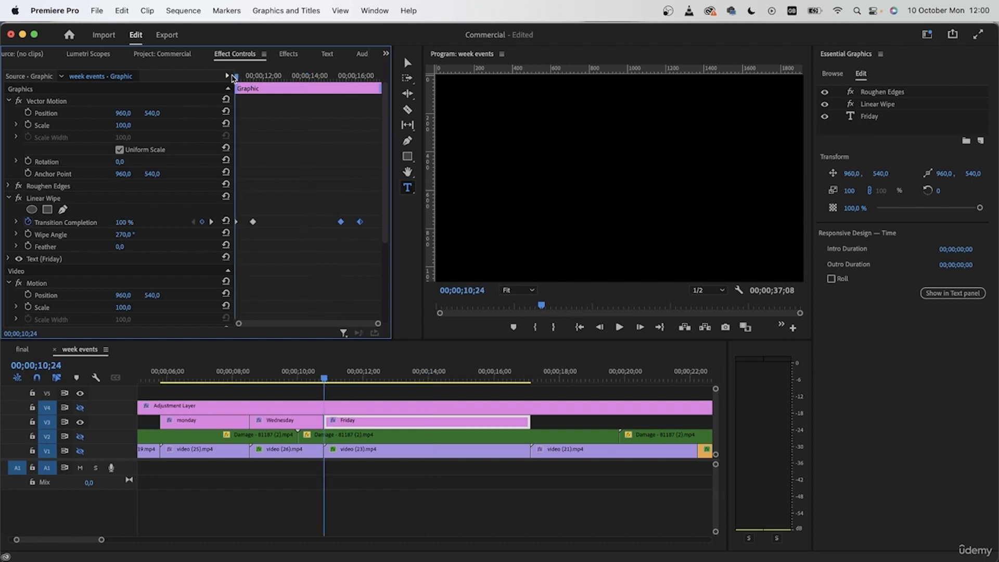
key("space")
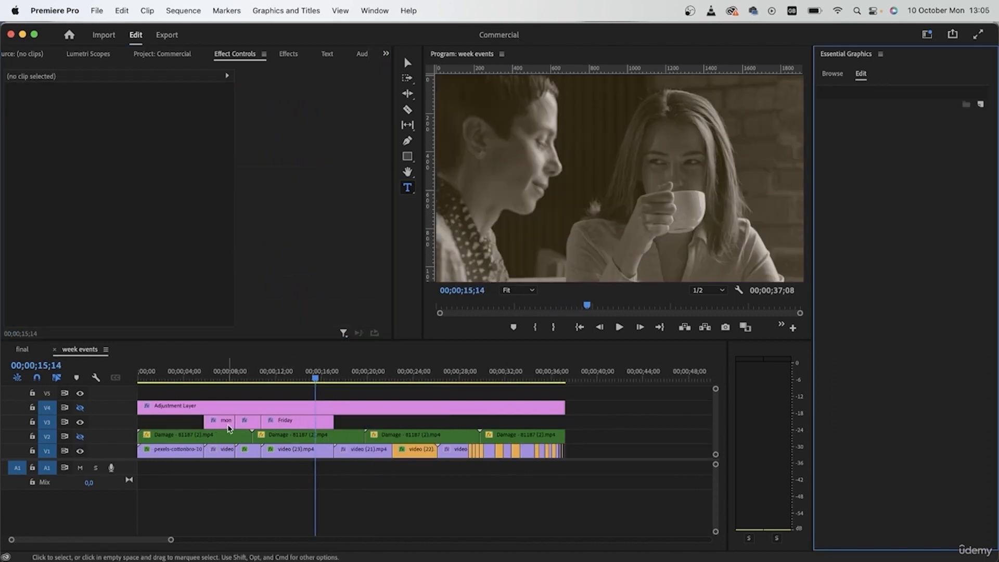
- Search the Adobe Stock graphics templates for "vintage" and place the Vintage Handwritten Title on track V5 near 00;00;16;00
left_click_drag(316, 394, 313, 394)
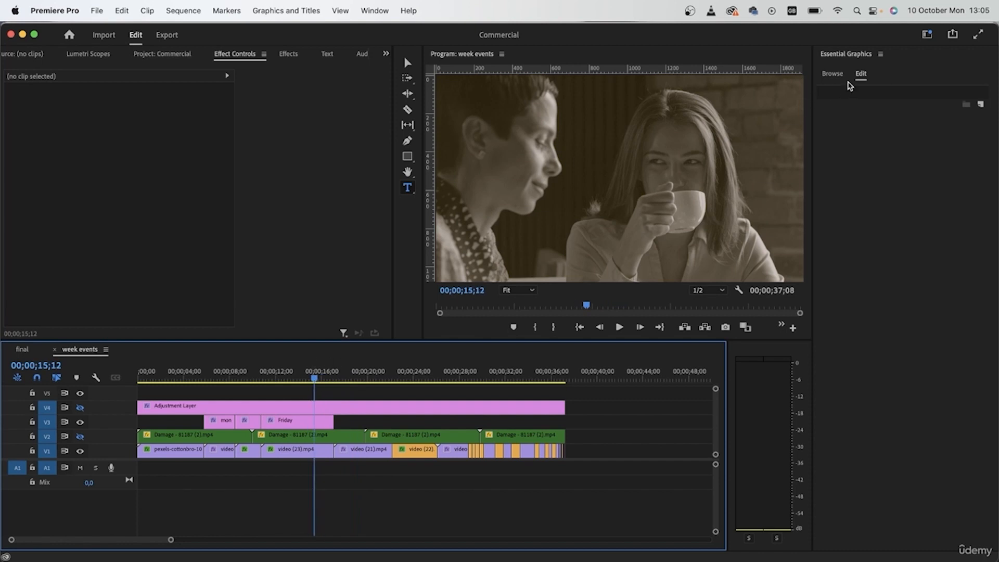
left_click(833, 75)
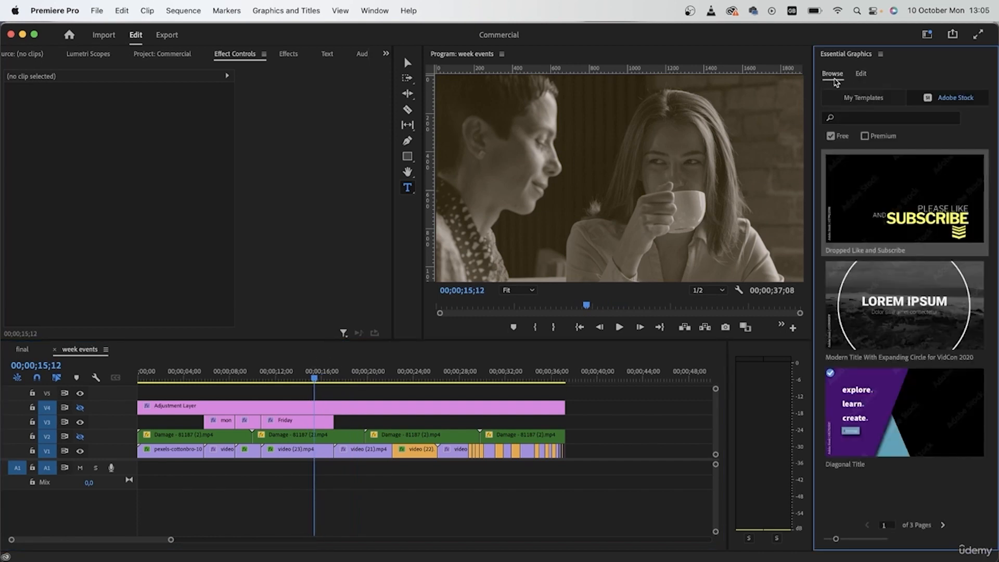
left_click(891, 118)
type("vintage")
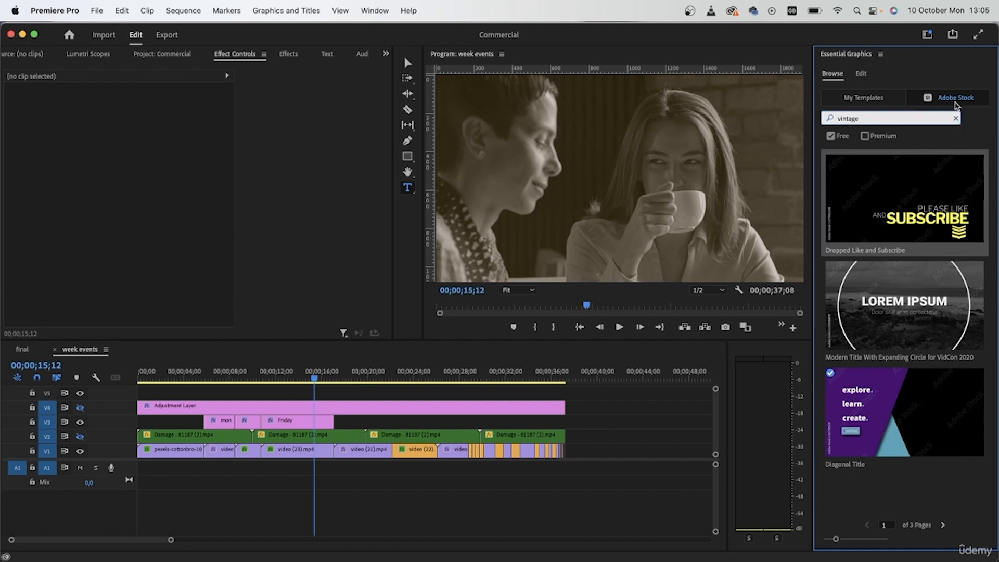
key("Return")
left_click(830, 137)
left_click_drag(860, 240, 320, 404)
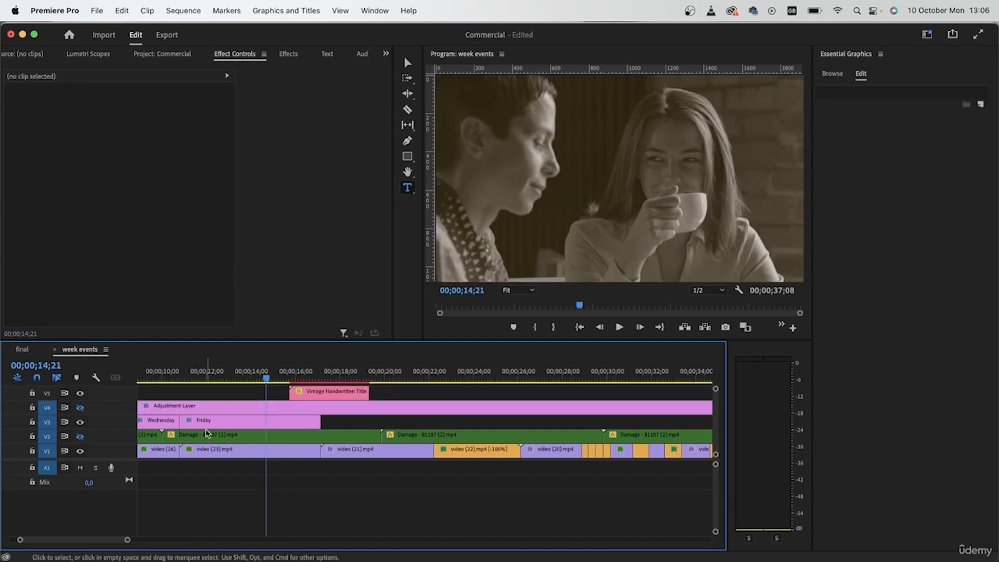
- Set the top text of the Vintage Handwritten Title on V5 to "the weekend" and clear its bottom text
key("space")
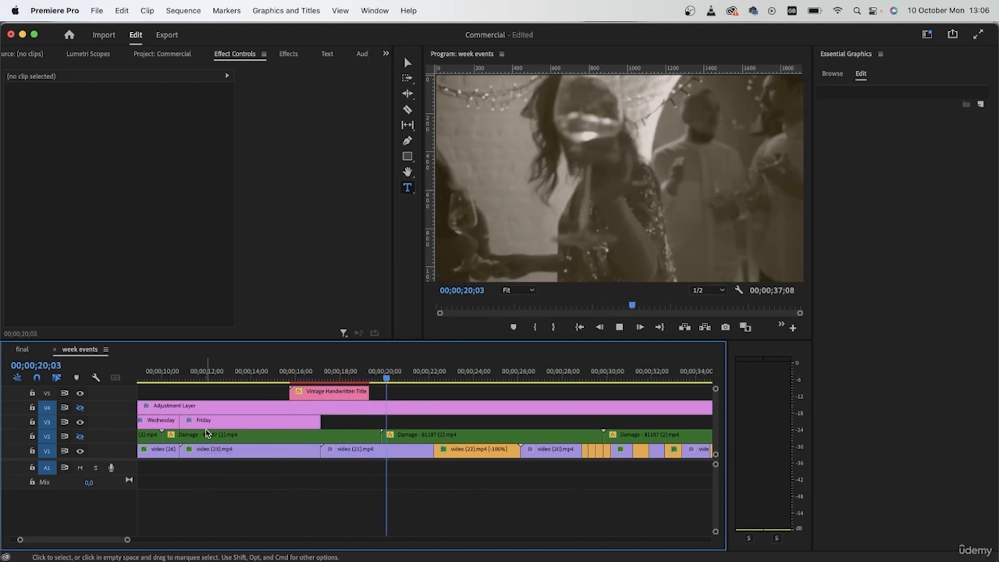
key("space")
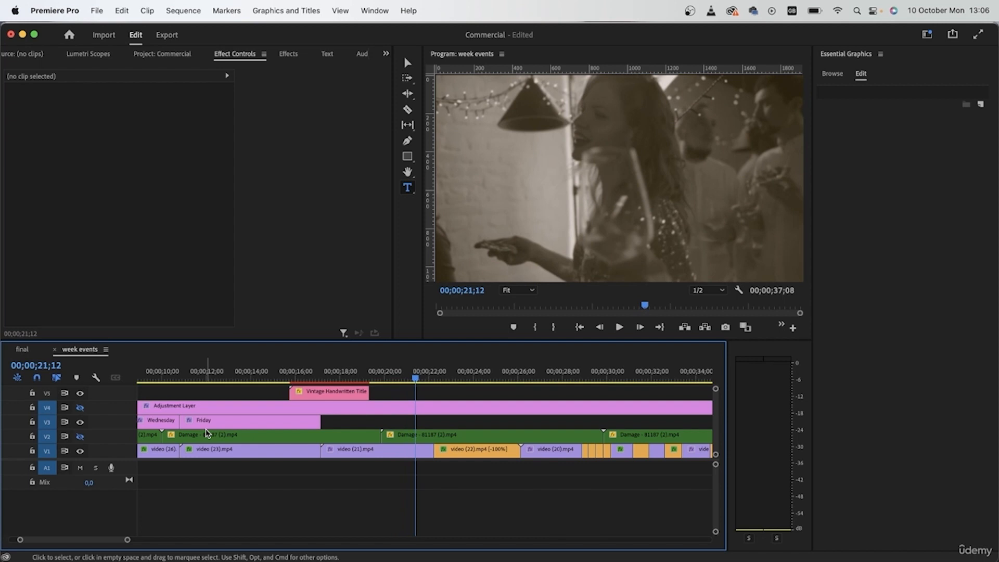
left_click(296, 392)
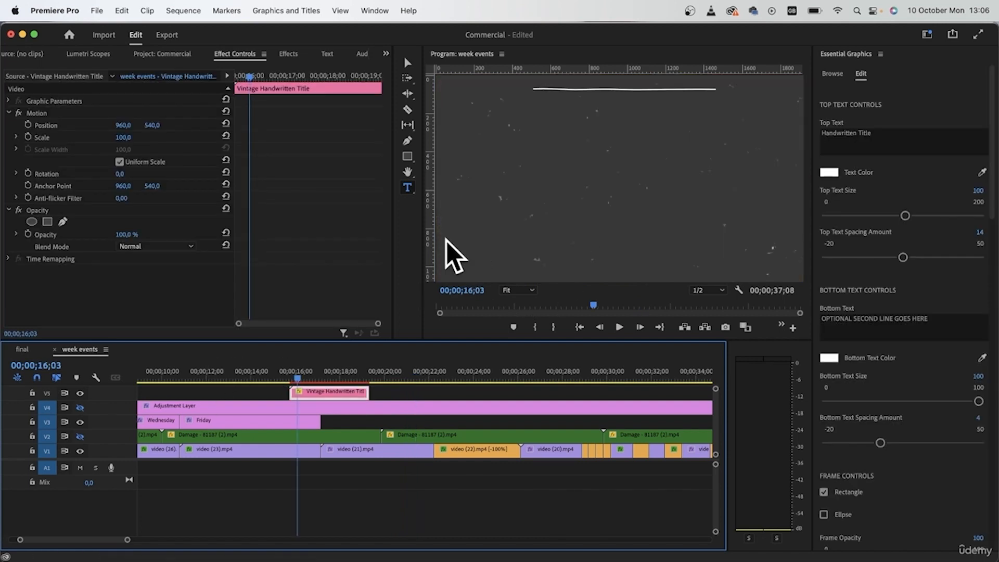
left_click(325, 373)
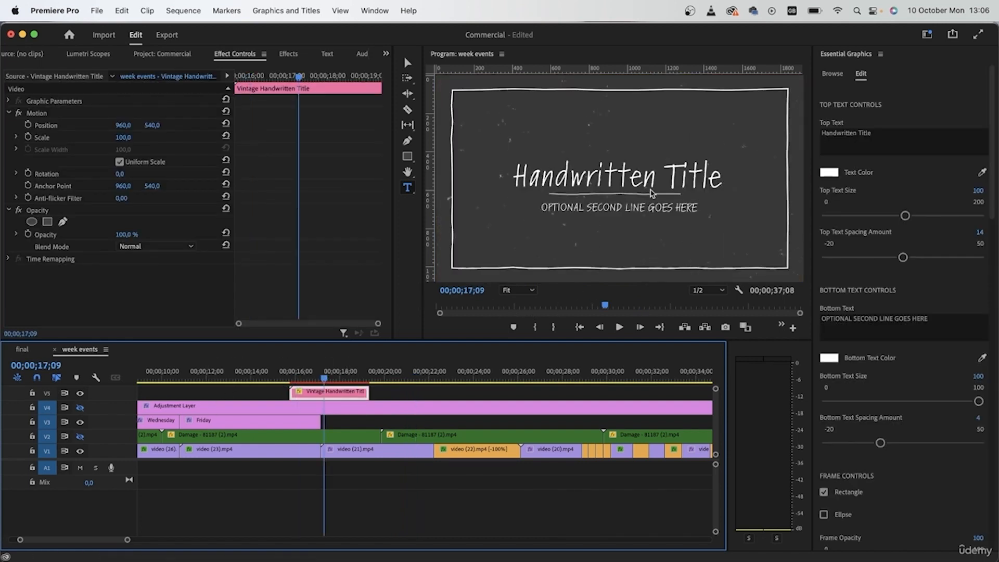
left_click(918, 135)
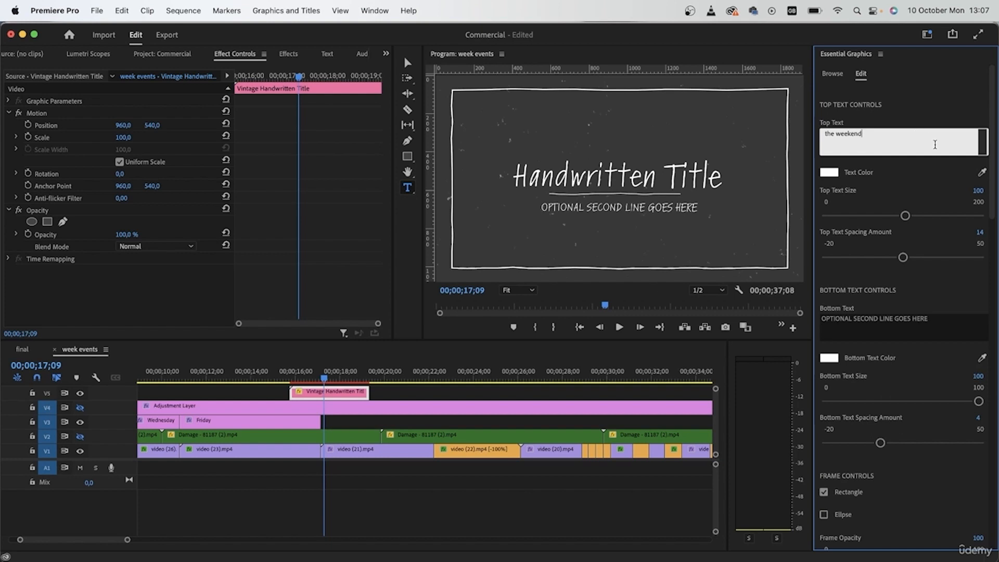
type("the weekend")
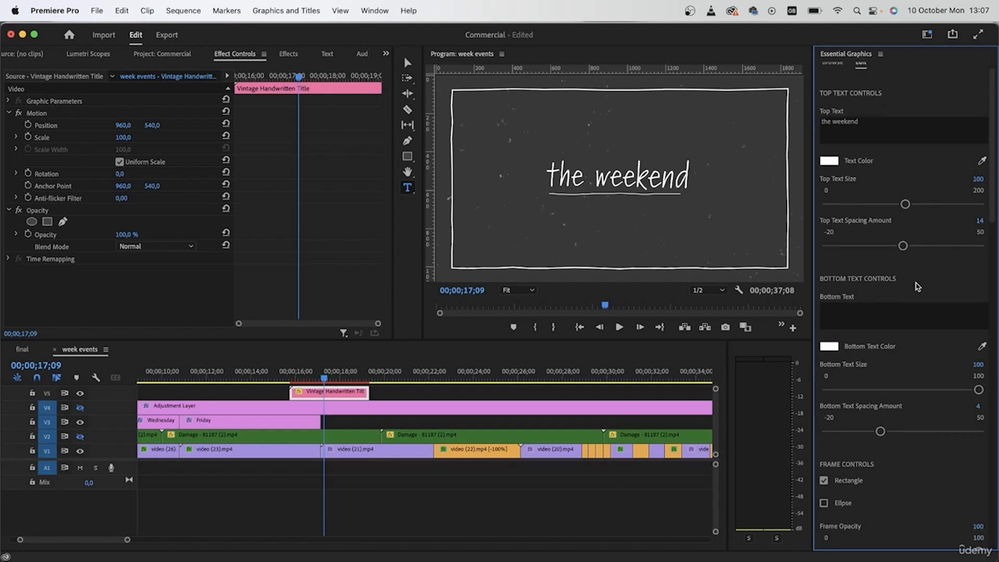
left_click_drag(904, 215, 902, 221)
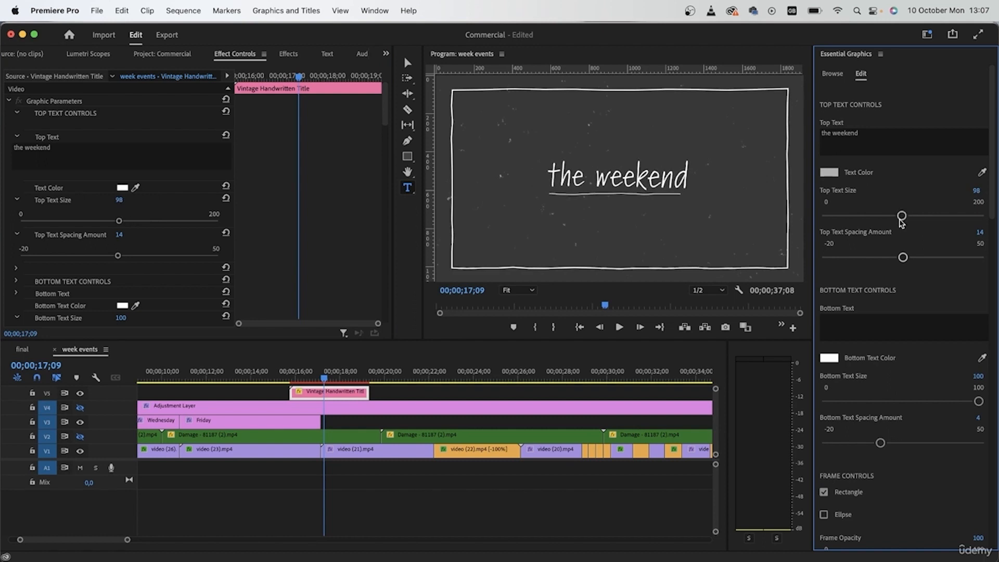
key("super+z")
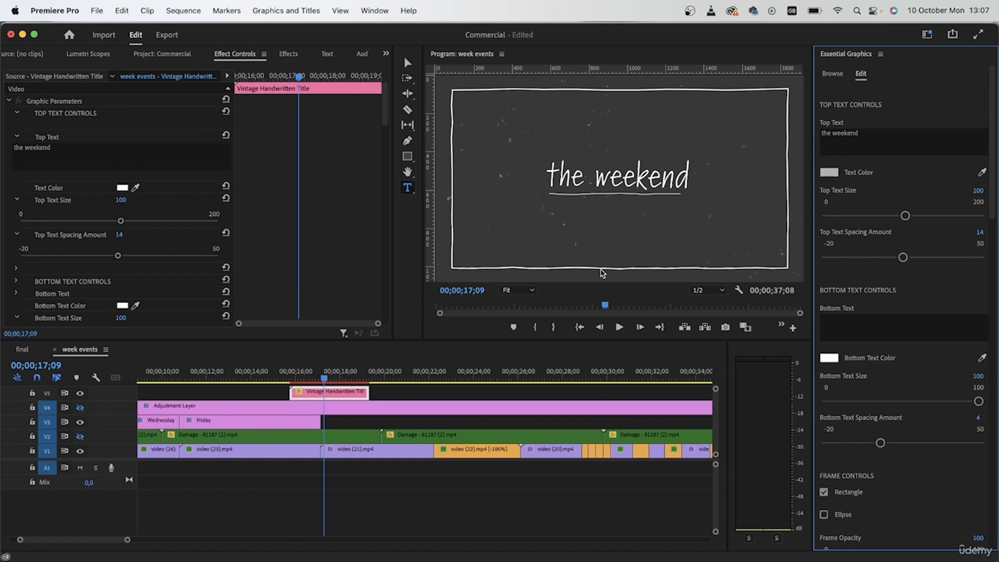
- Shorten the Vintage Handwritten Title on V5 to end at about 00;00;18;17 and play it from its start
left_click(296, 379)
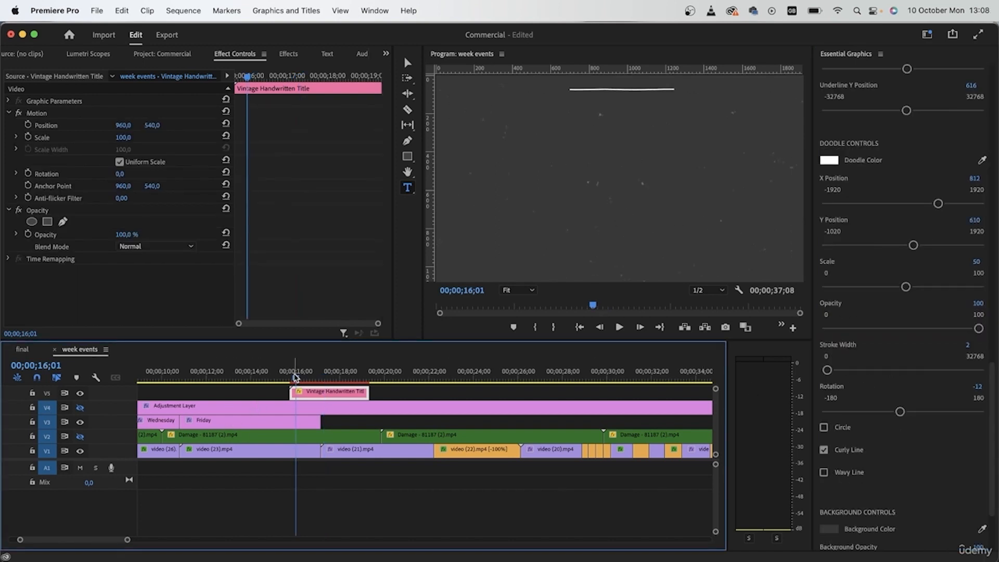
left_click_drag(294, 377, 329, 384)
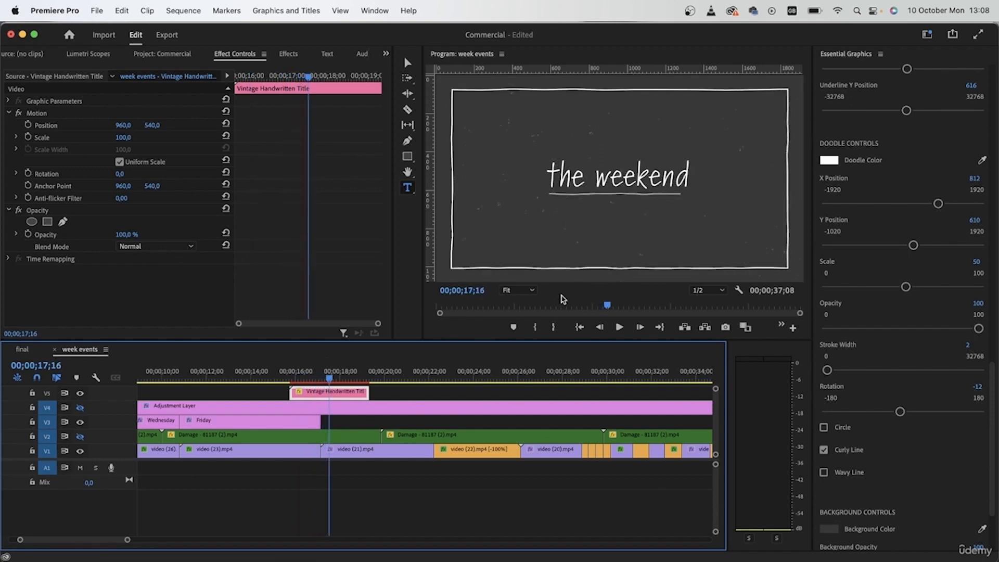
left_click(329, 391)
key("v")
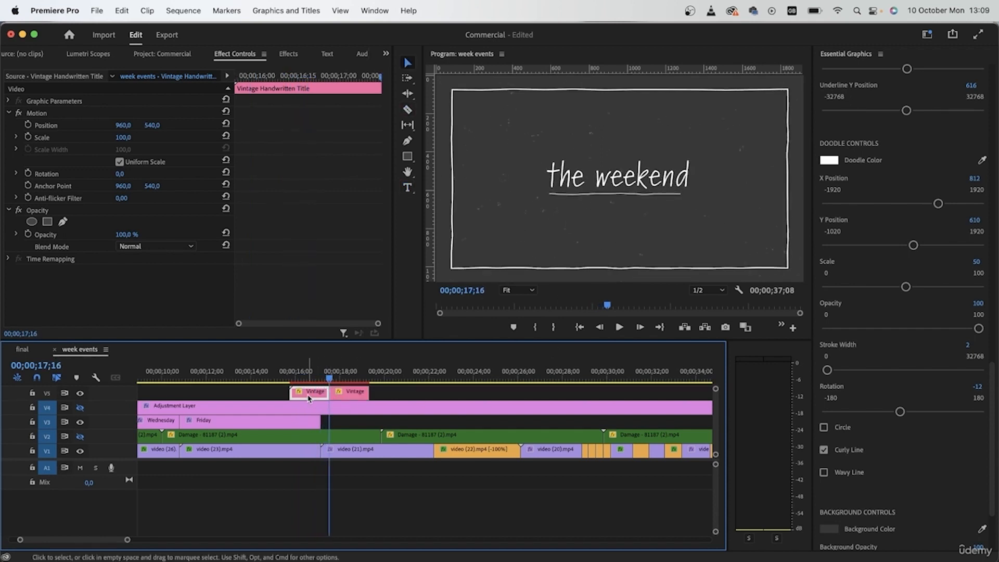
left_click_drag(310, 399, 353, 394)
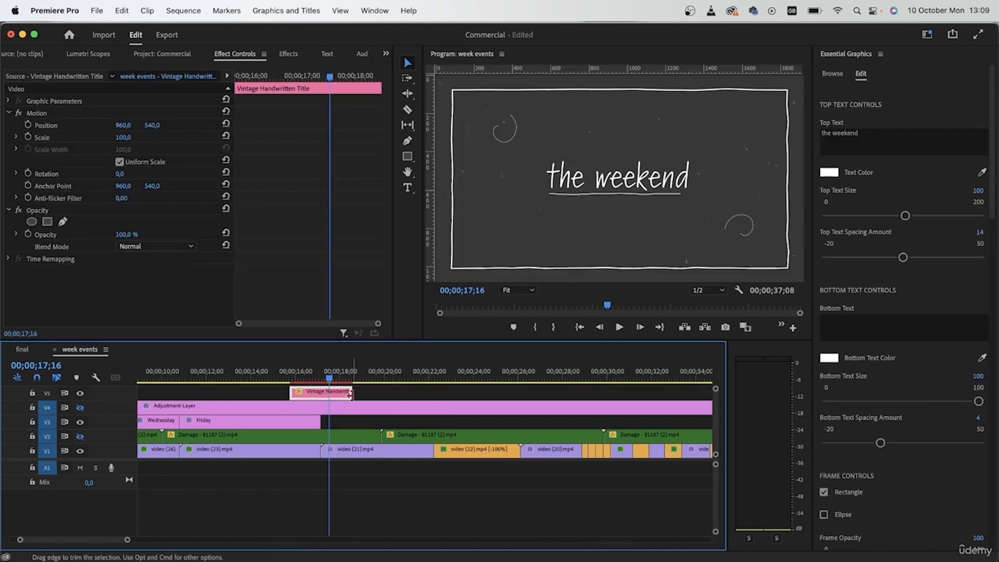
left_click(289, 374)
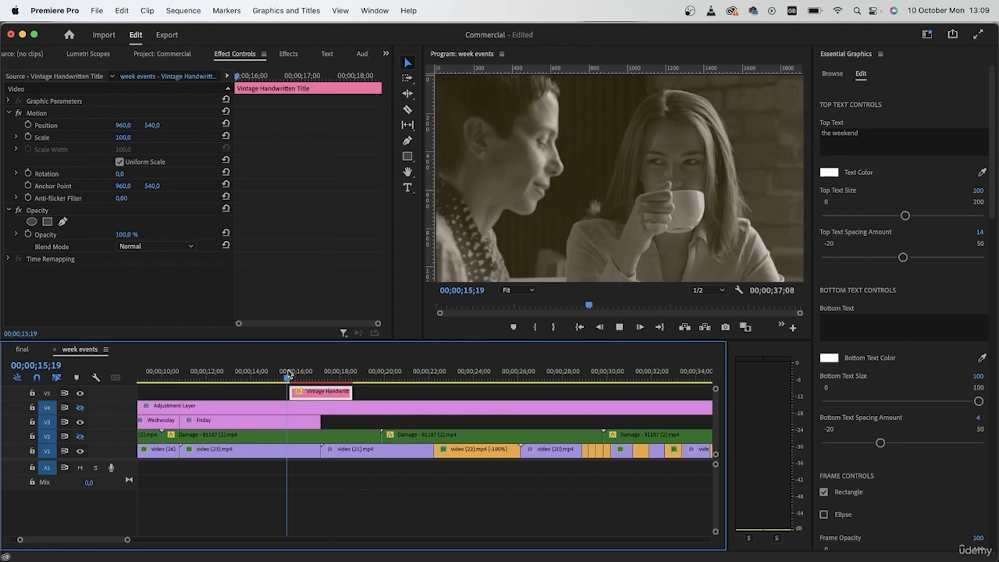
key("space")
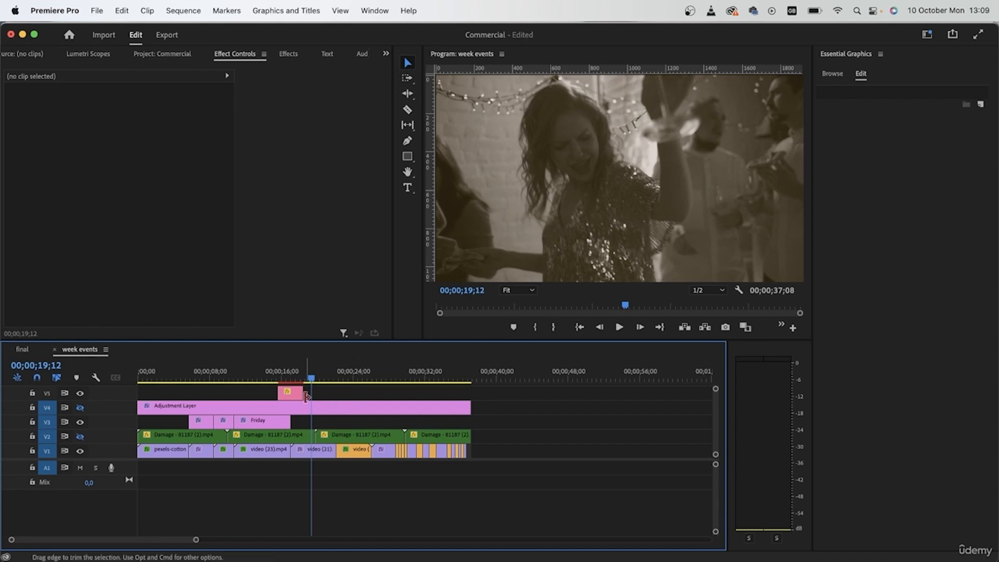
left_click(290, 373)
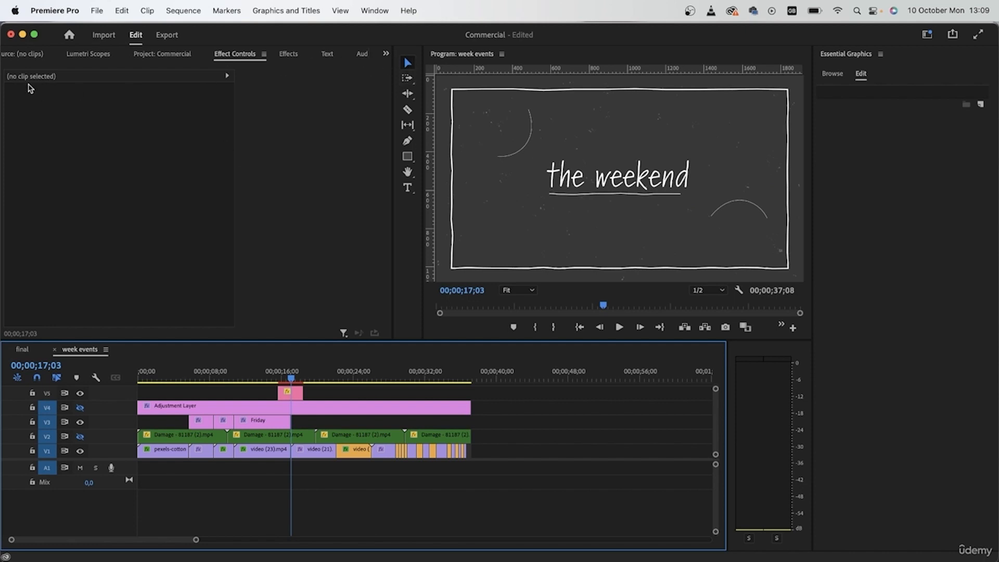
- Place the type-writing sound from the project on track A1 at the start of the monday title, 00;00;05;24
left_click(28, 53)
left_click(97, 55)
left_click(207, 54)
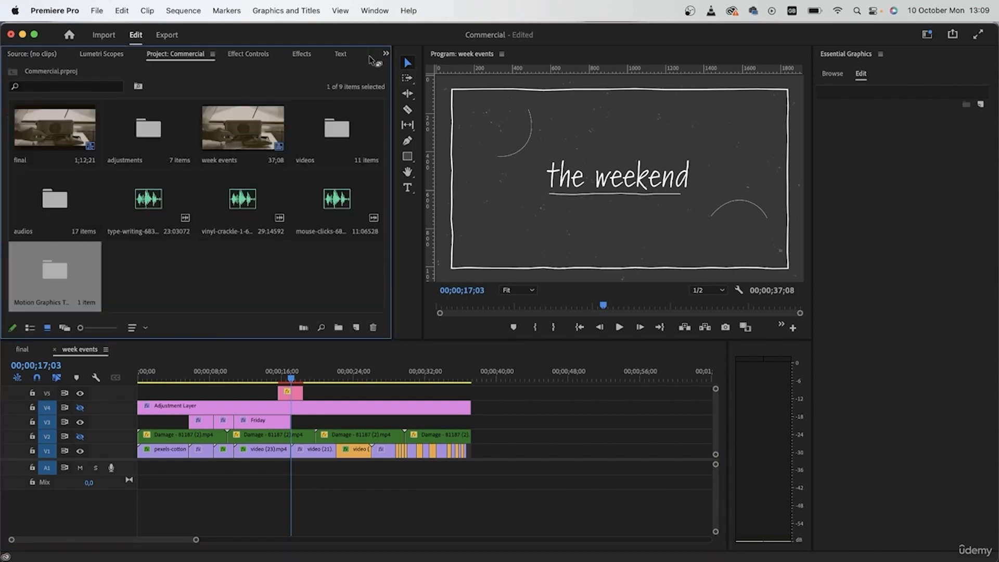
left_click(329, 253)
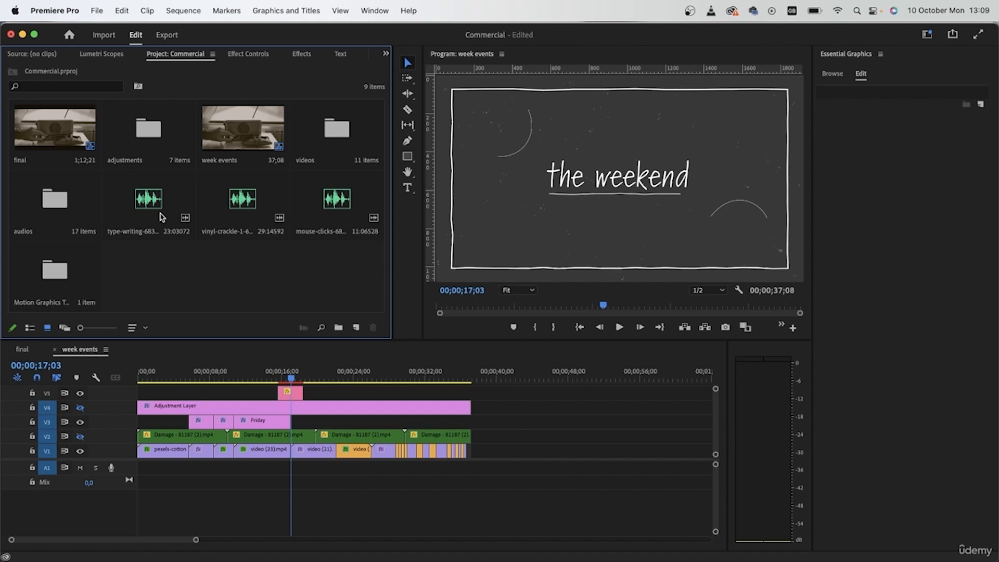
scroll(268, 475, "up", 5)
scroll(316, 473, "left", 5)
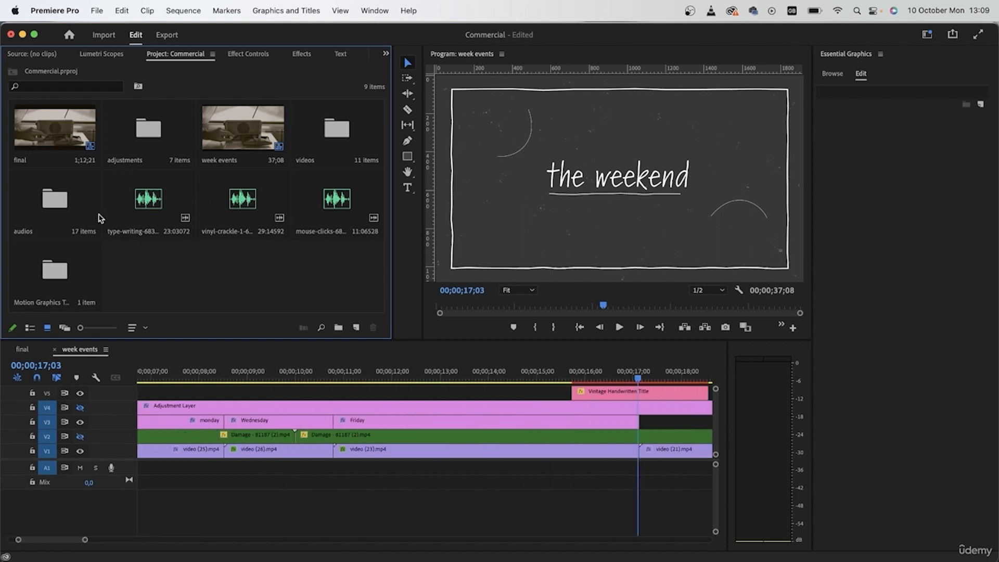
scroll(354, 527, "left", 5)
left_click(318, 370)
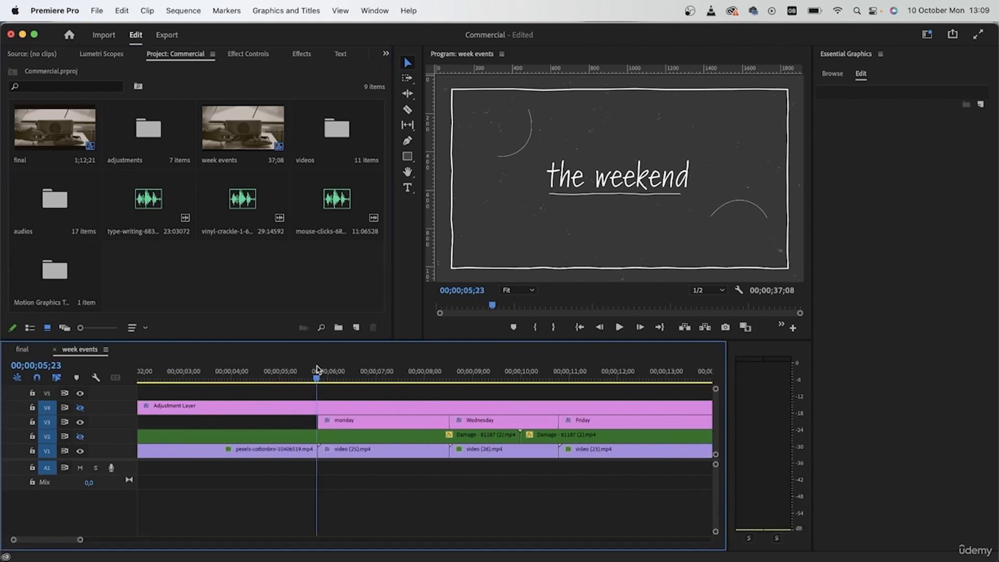
left_click_drag(148, 200, 321, 468)
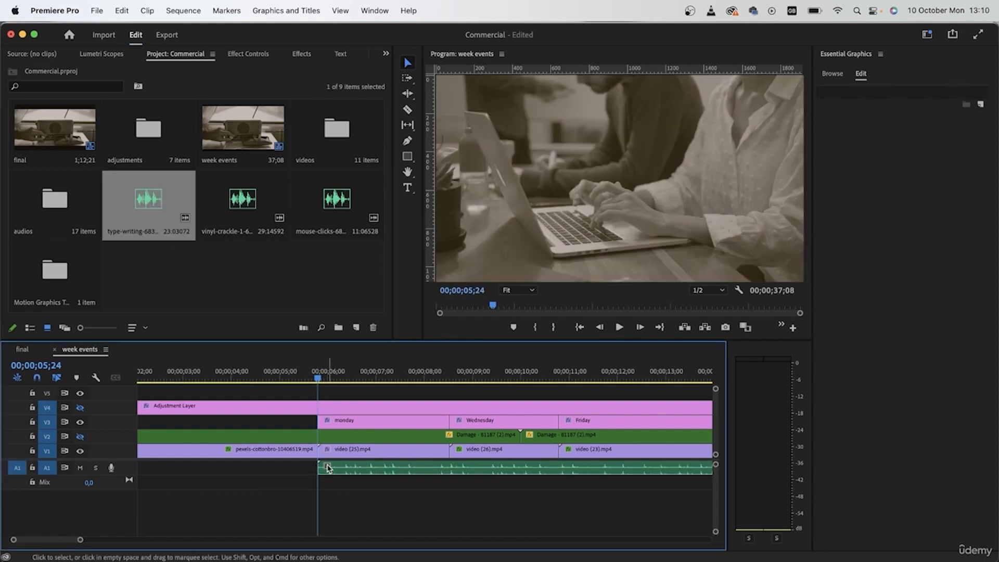
- Cut the type-writing audio at 00;00;06;09, delete the part before the cut and move the remainder back to the monday title's start
key("space")
key("space")
left_click_drag(320, 371, 342, 384)
left_click_drag(129, 475, 130, 529)
key("c")
left_click(342, 503)
key("v")
left_click(327, 502)
key("Delete")
left_click(325, 503)
left_click_drag(407, 506, 384, 506)
- Split the type-writing audio at 00;00;06;09 after the monday title appears and move the remainder to the start of the Wednesday title
left_click(280, 378)
key("space")
key("space")
key("c")
left_click(348, 513)
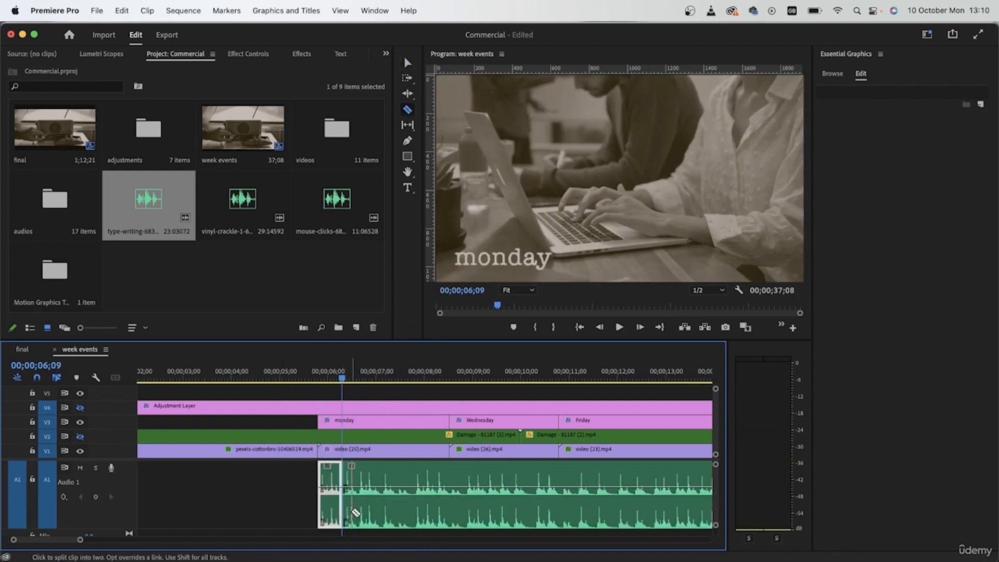
key("v")
left_click_drag(383, 509, 490, 513)
left_click(424, 515)
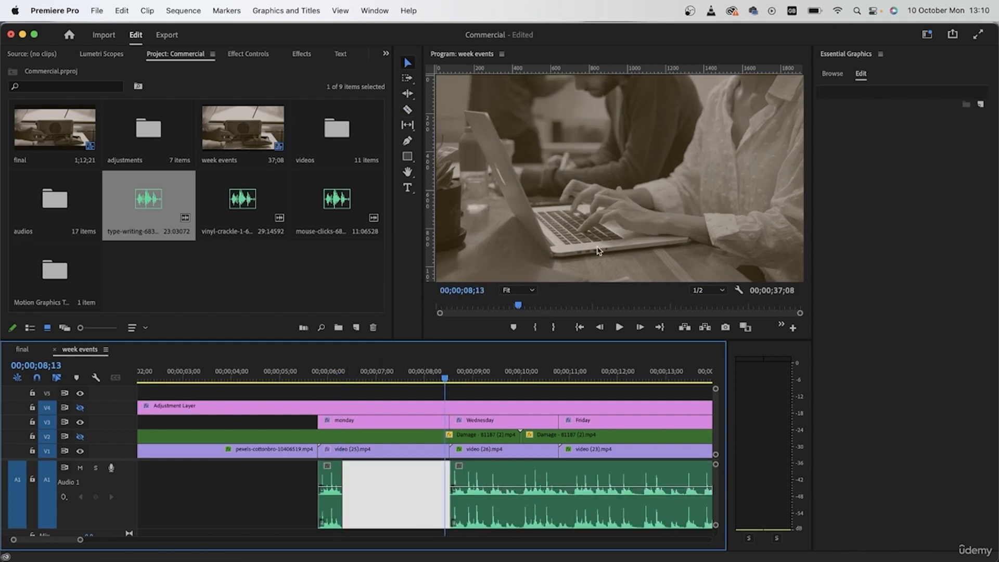
- Split the type-writing audio under the Wednesday title at 00;00;09;09 and move the remainder to the start of the Friday title
key("space")
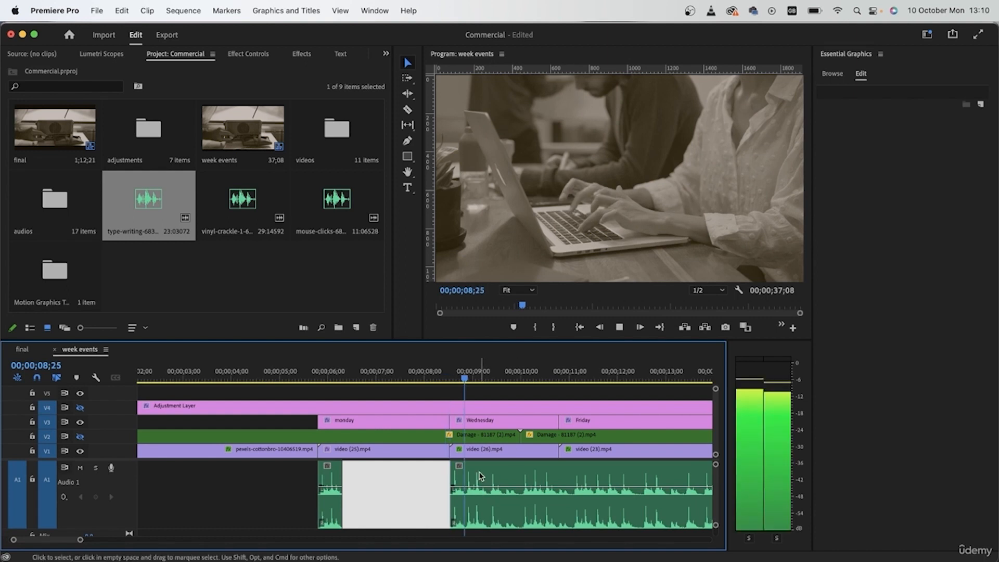
key("space")
key("c")
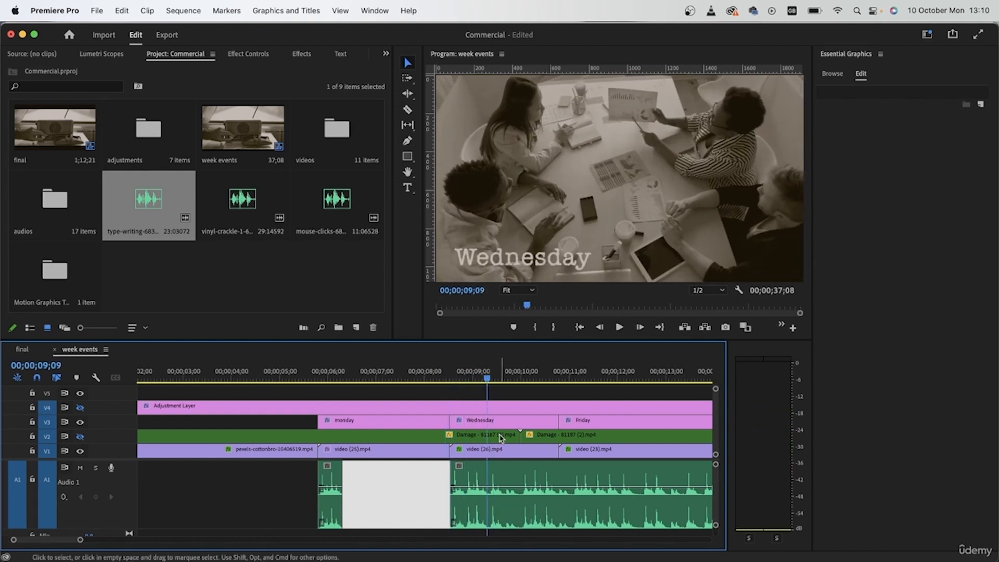
left_click(489, 513)
key("v")
left_click(558, 372)
left_click_drag(524, 517, 597, 518)
- Split the type-writing audio under the Friday title at 00;00;11;17 and delete everything after the cut
left_click(544, 371)
key("space")
key("space")
left_click(558, 373)
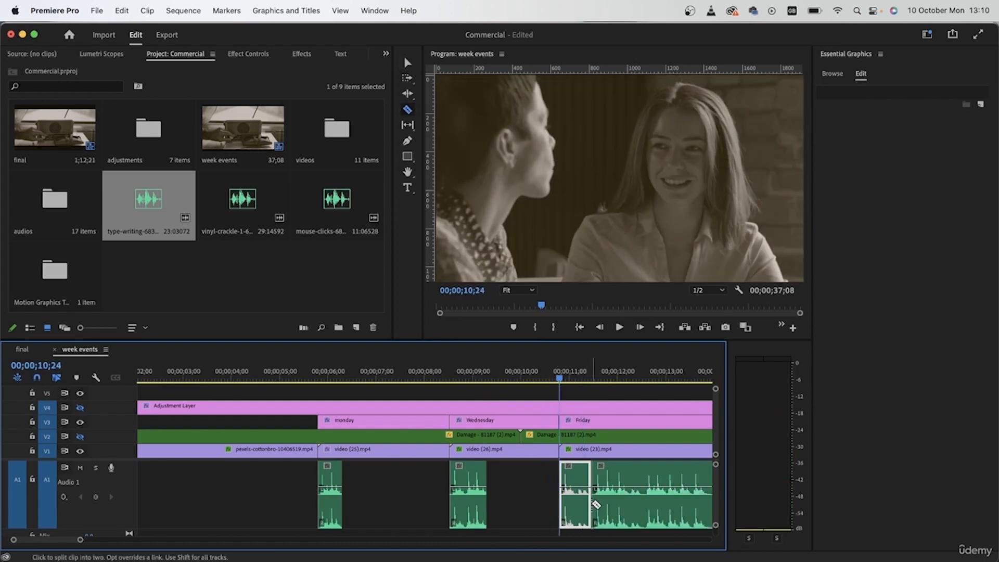
key("space")
key("space")
key("Right")
key("Right")
key("Right")
left_click(598, 381)
left_click_drag(598, 382, 596, 383)
key("super+k")
left_click(614, 490)
key("Delete")
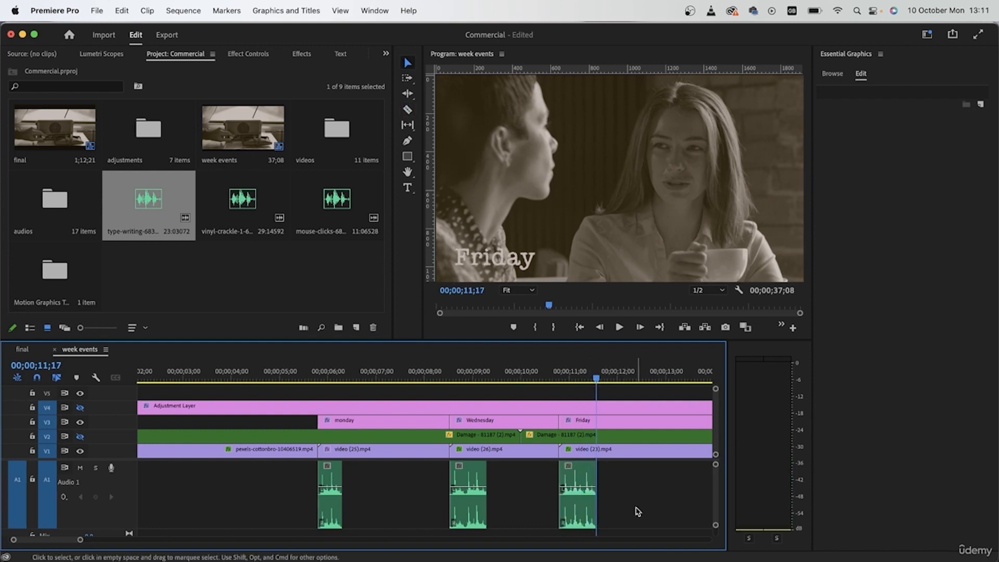
- Tag the three type-writing clips on A1 as SFX in Essential Sound, using the Make Distant preset with Light Reverb
left_click_drag(638, 509, 263, 508)
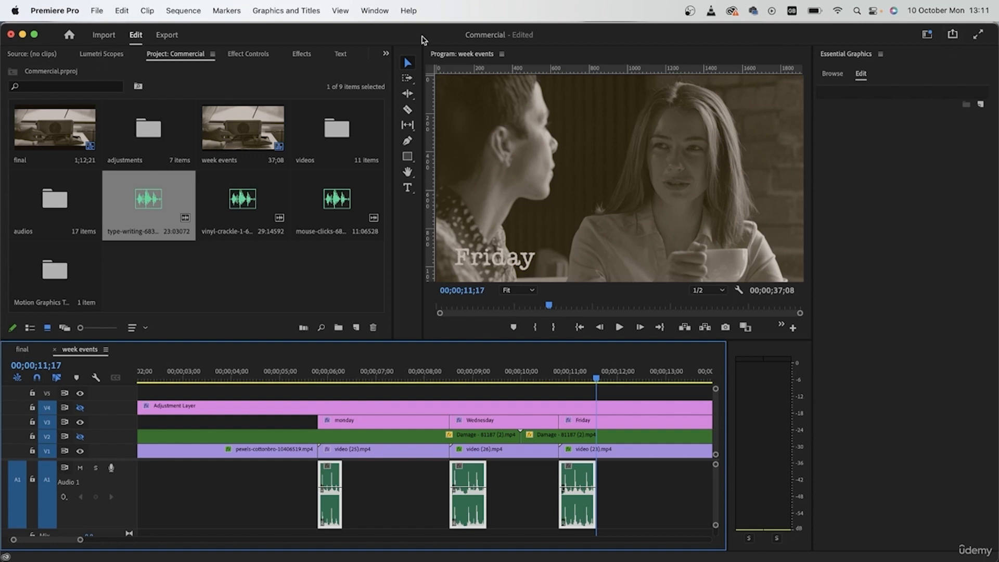
left_click(377, 7)
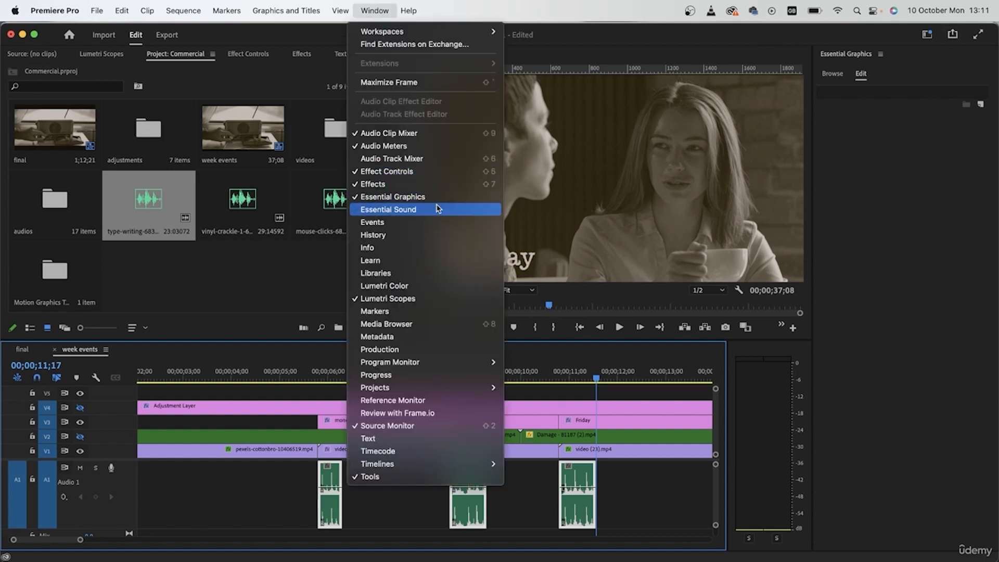
left_click(470, 208)
left_click(908, 227)
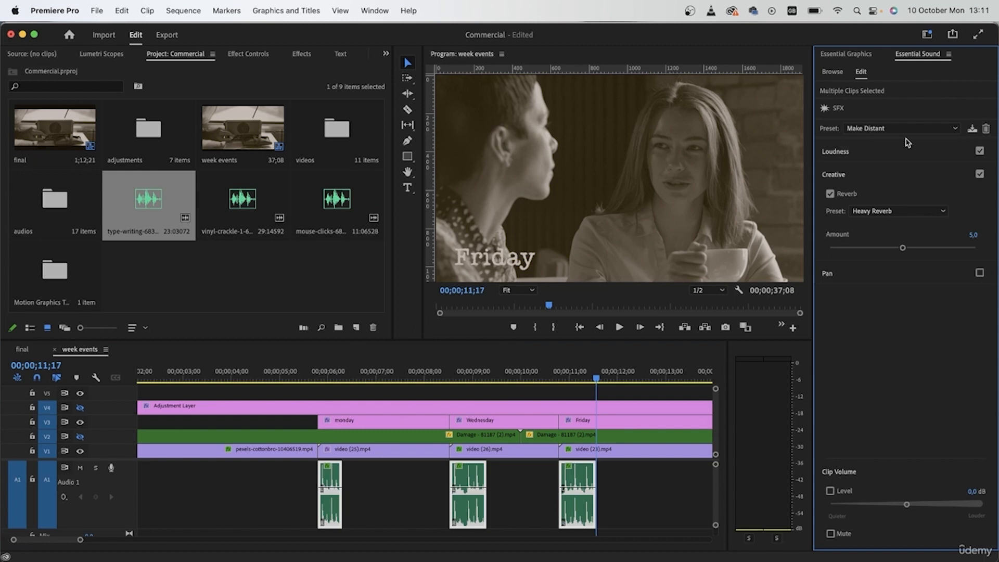
left_click(871, 214)
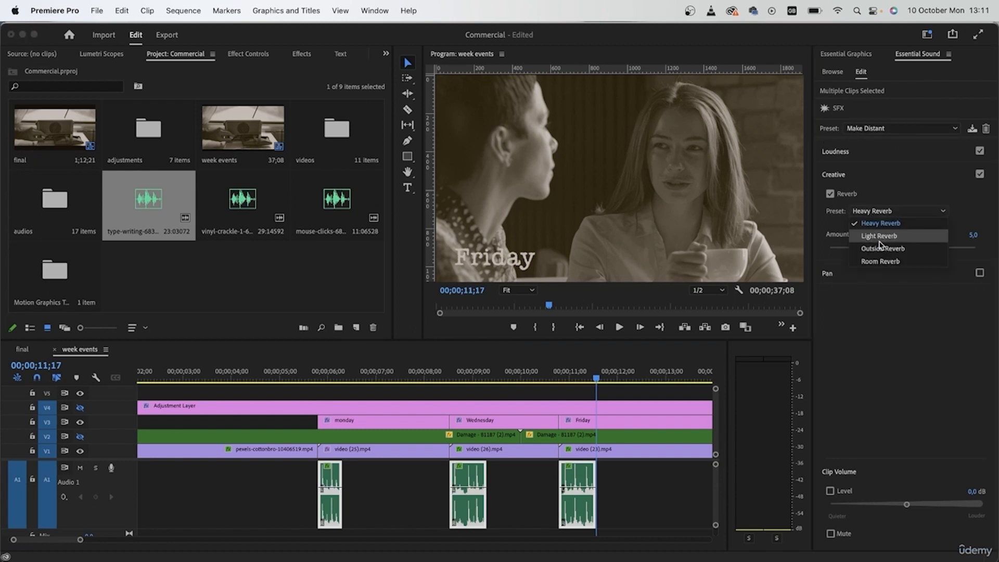
left_click(879, 237)
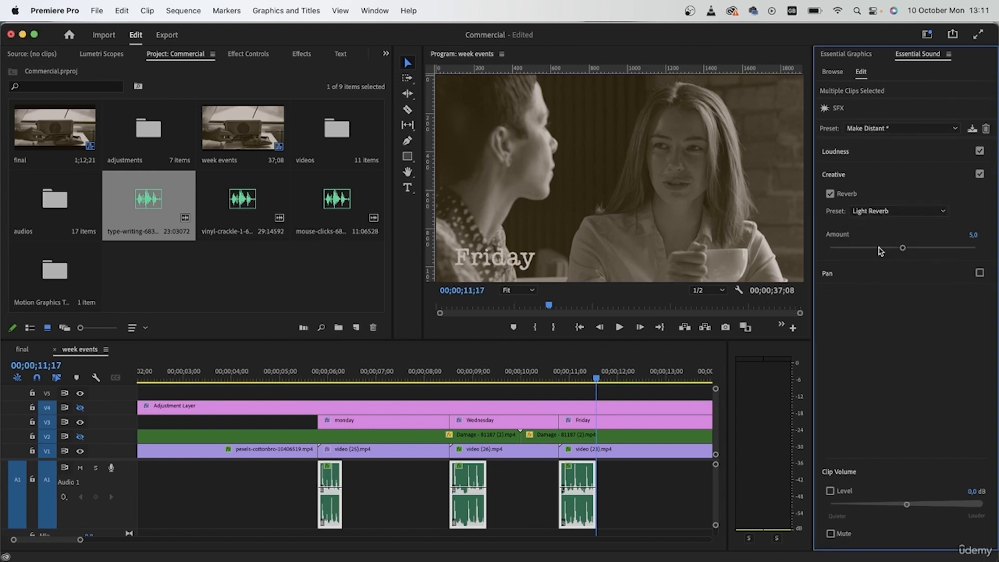
- Play the weekday titles with sound and set the reverb amount of the three type-writing clips to 4,5
left_click(316, 379)
key("space")
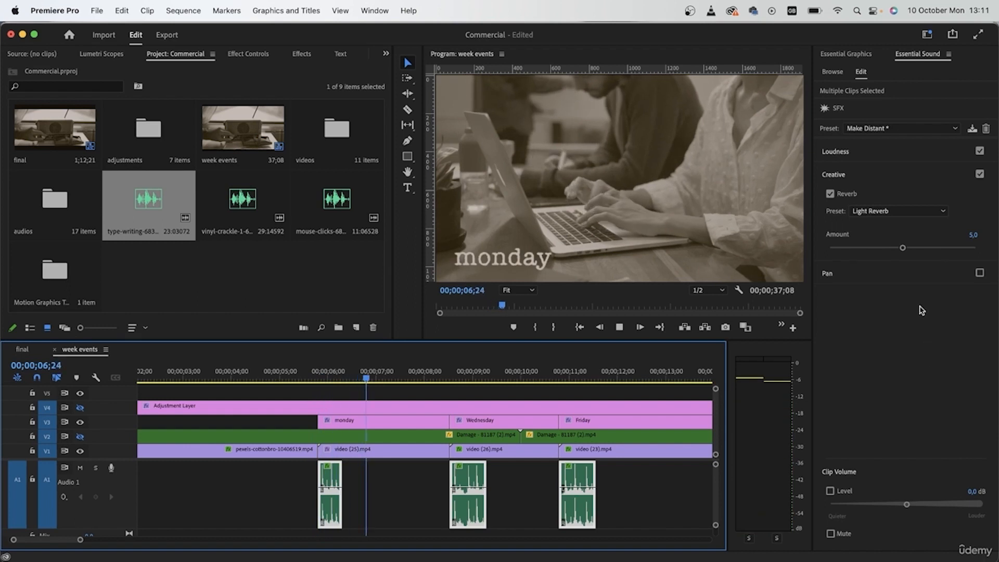
left_click_drag(904, 248, 896, 248)
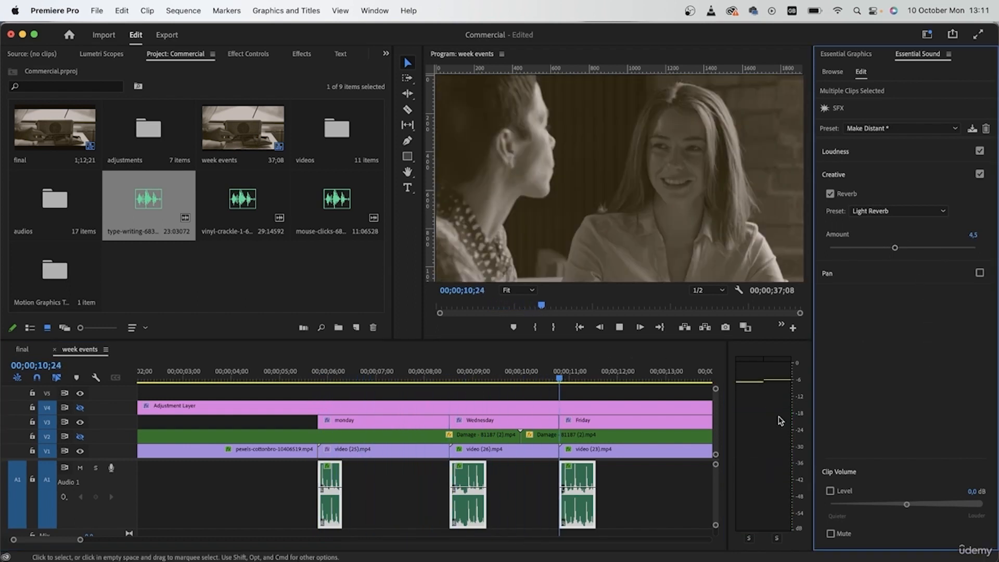
key("space")
- Preview the vinyl-crackle audio and place it on A1 at the start of the Vintage Handwritten title
scroll(442, 446, "right", 5)
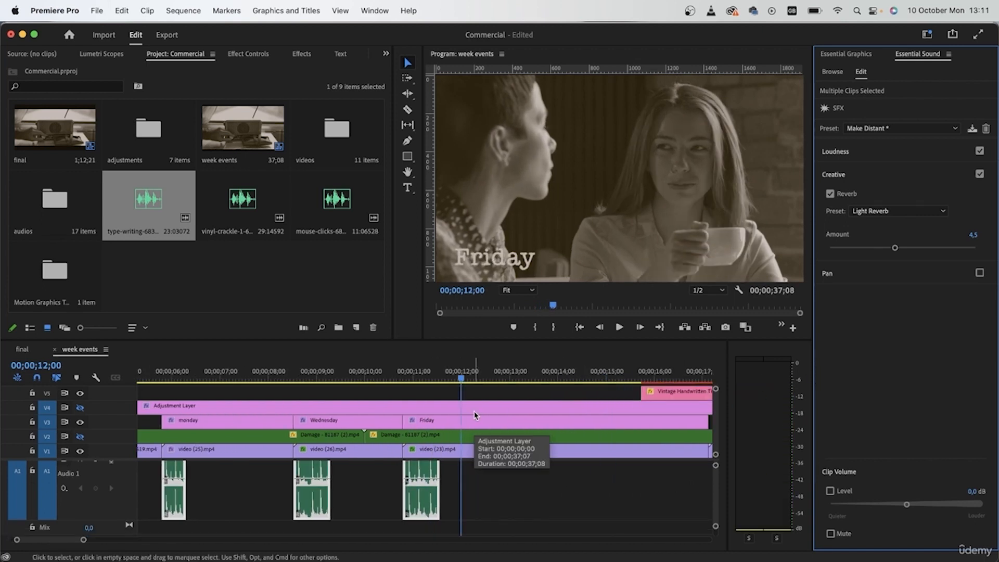
left_click(457, 471)
key("minus")
left_click(503, 371)
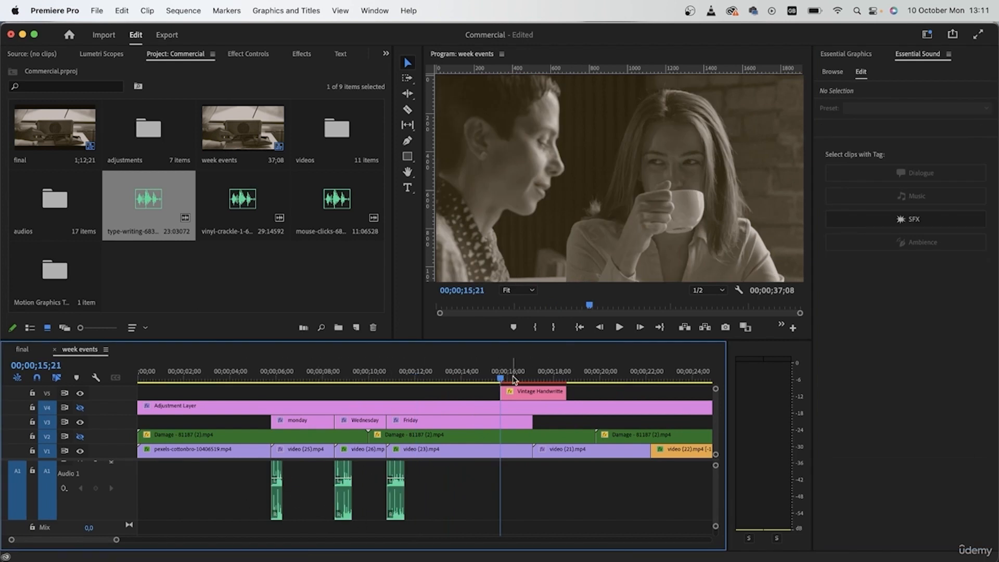
scroll(446, 385, "right", 2)
left_click_drag(447, 377, 460, 377)
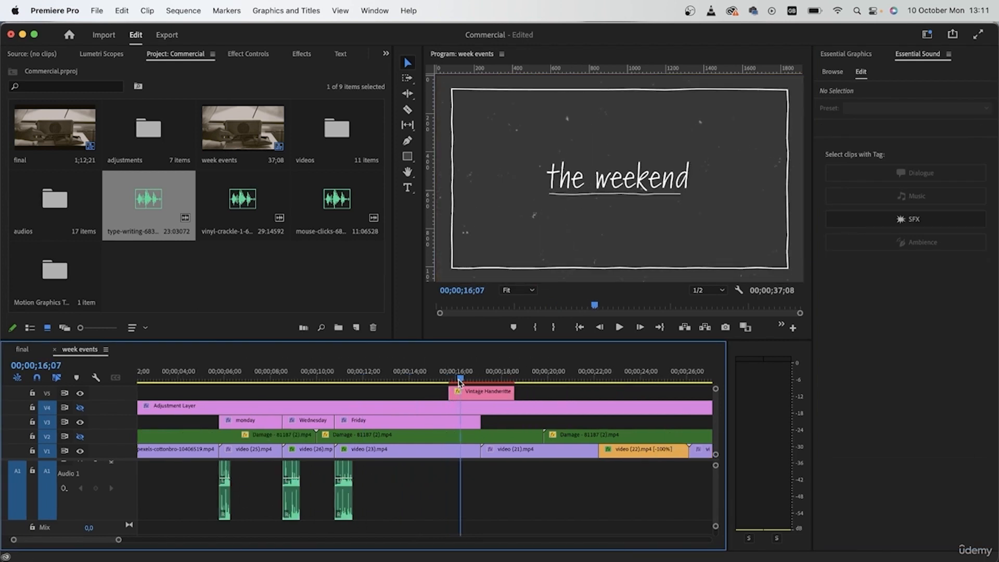
double_click(243, 198)
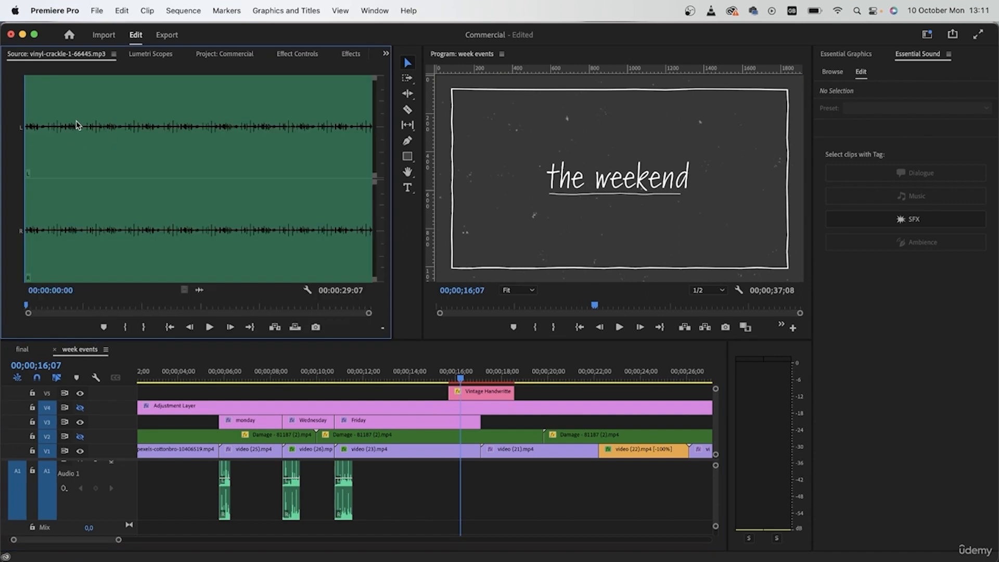
left_click(209, 328)
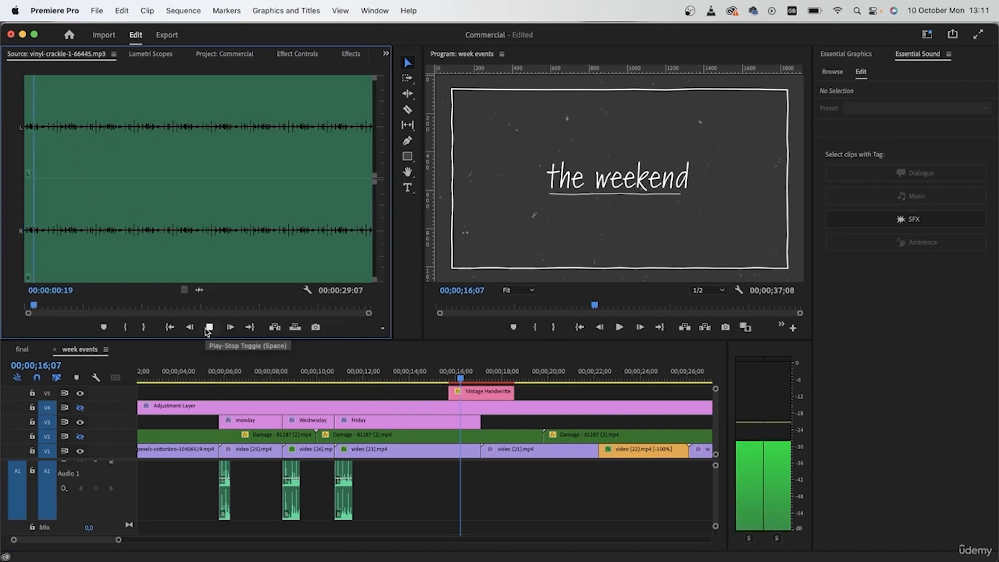
left_click(208, 328)
left_click_drag(200, 290, 450, 482)
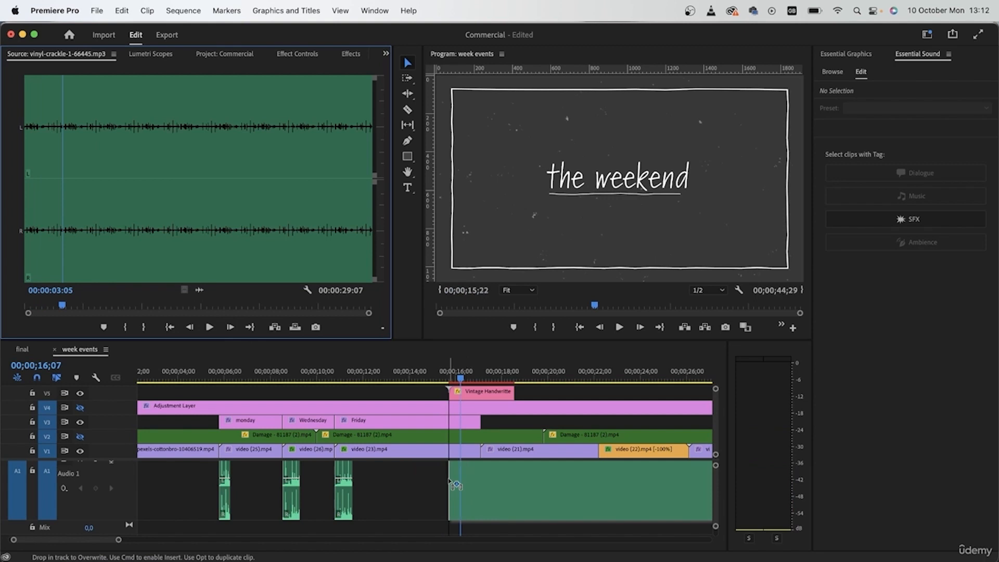
- Split the vinyl-crackle clip at the end of the handwritten title, delete the remainder and play the section
key("c")
left_click(514, 494)
key("v")
left_click(521, 497)
key("Delete")
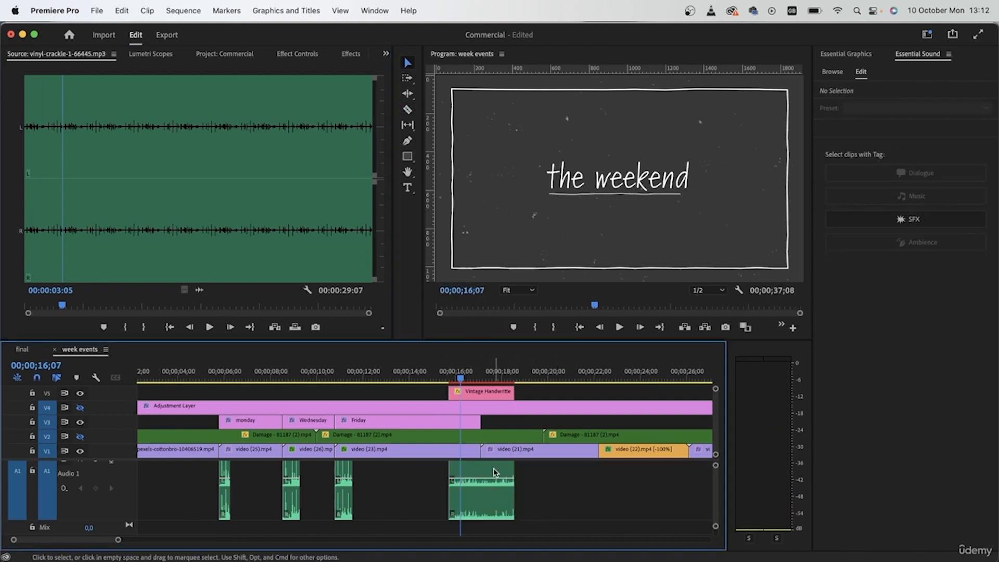
left_click(433, 367)
key("space")
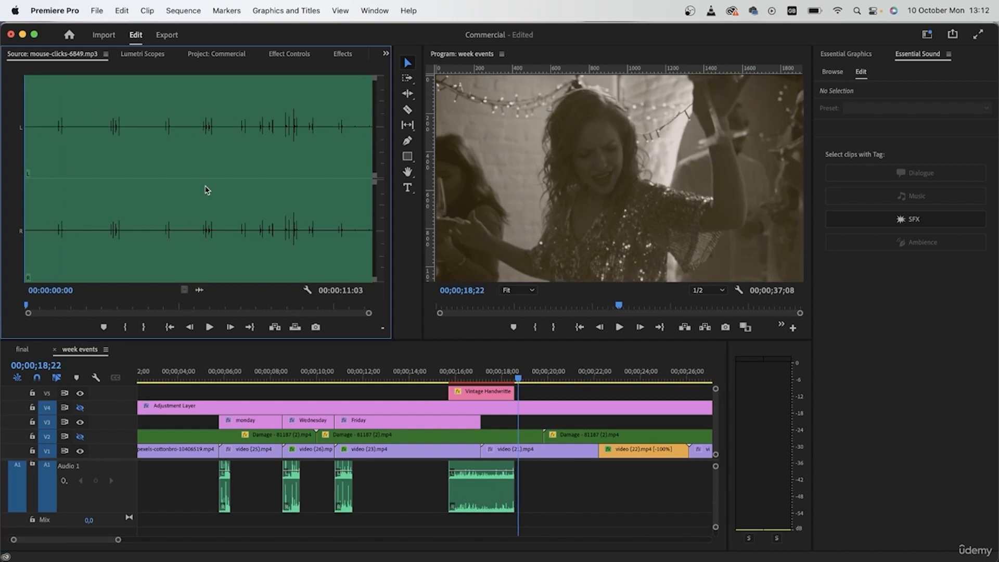
- Mark a 20-frame range from 00:00:00:21 around the first click in mouse-clicks-6849.mp3 and place it on A2 at the handwritten title's start
left_click(51, 126)
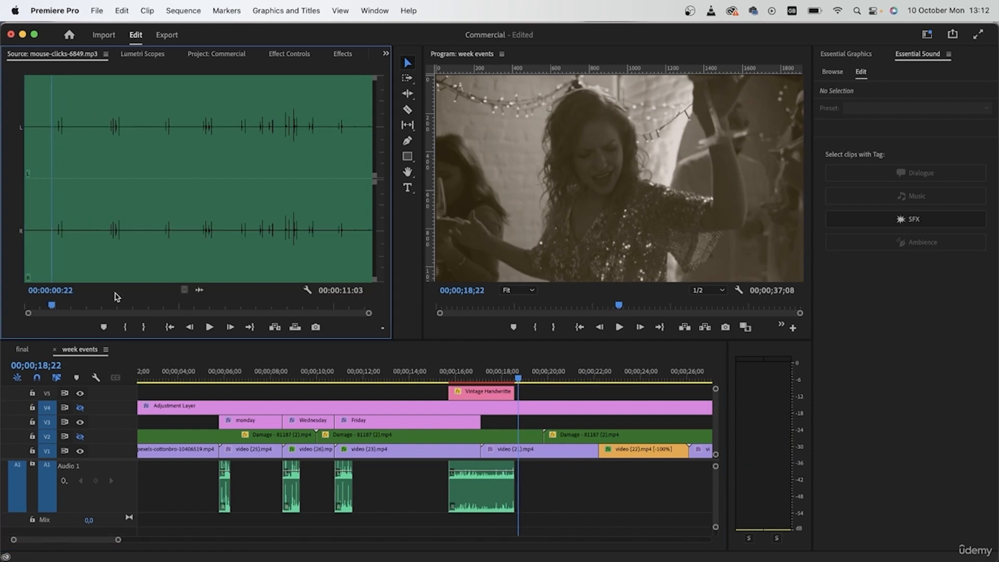
left_click(208, 327)
left_click(143, 327)
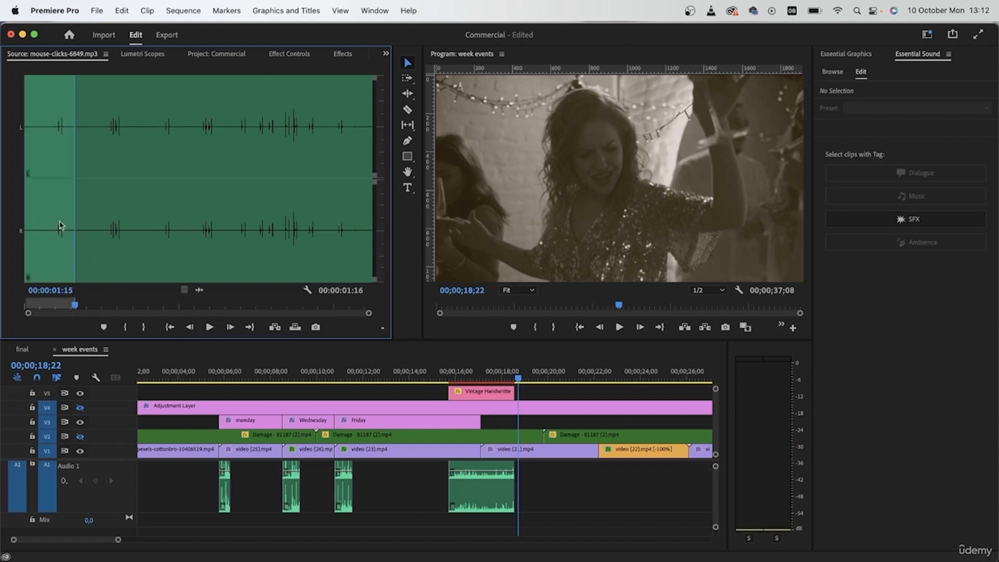
left_click(124, 327)
left_click_drag(200, 288, 450, 534)
scroll(472, 511, "down", 3)
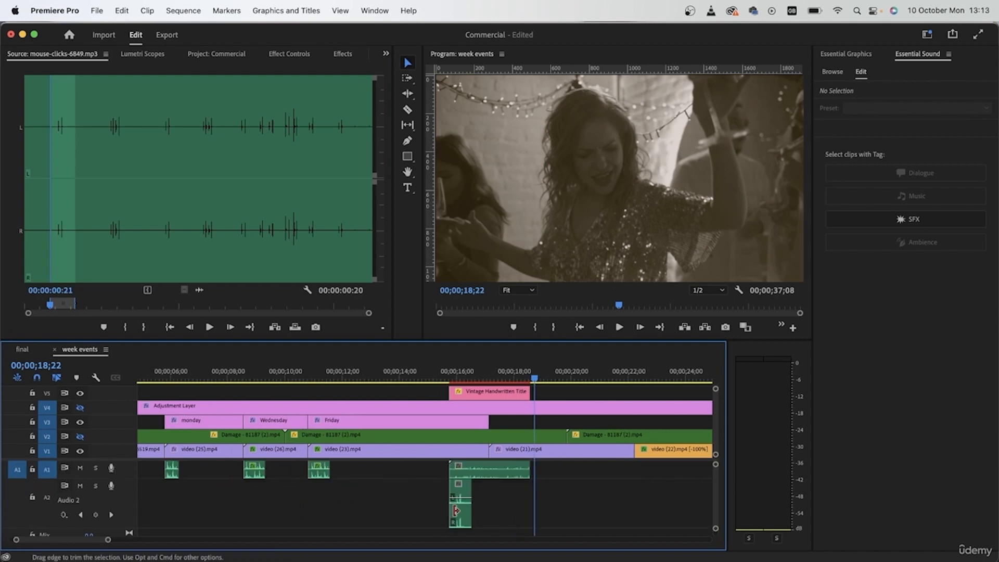
- Cut off the silent beginning of the mouse-click clip and shift the rest so its first peak meets the title's start at 00;00;15;22
scroll(454, 513, "up", 10)
left_click(385, 370)
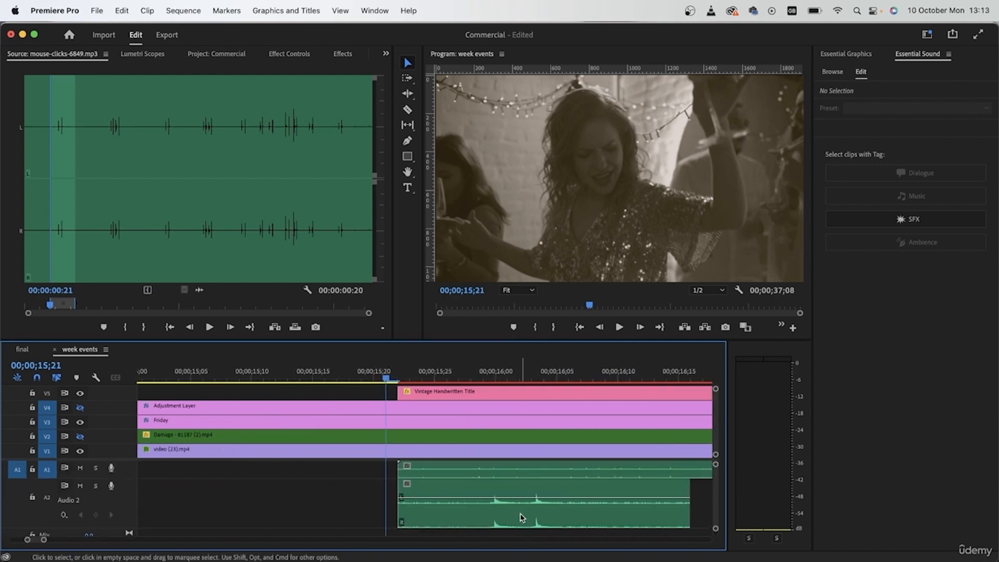
key("c")
left_click(484, 521)
key("v")
left_click(468, 516)
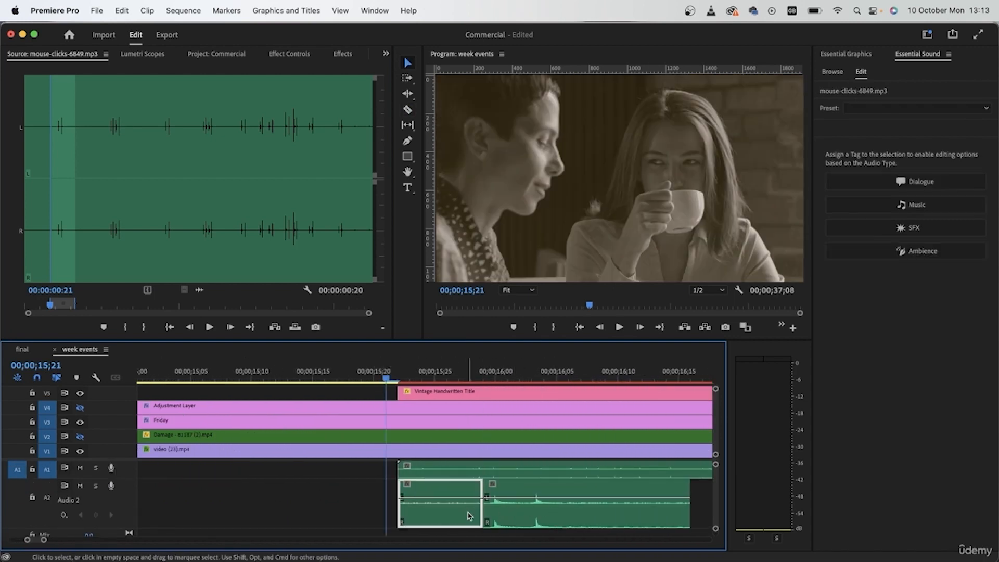
key("Delete")
left_click_drag(575, 518, 479, 516)
left_click(396, 380)
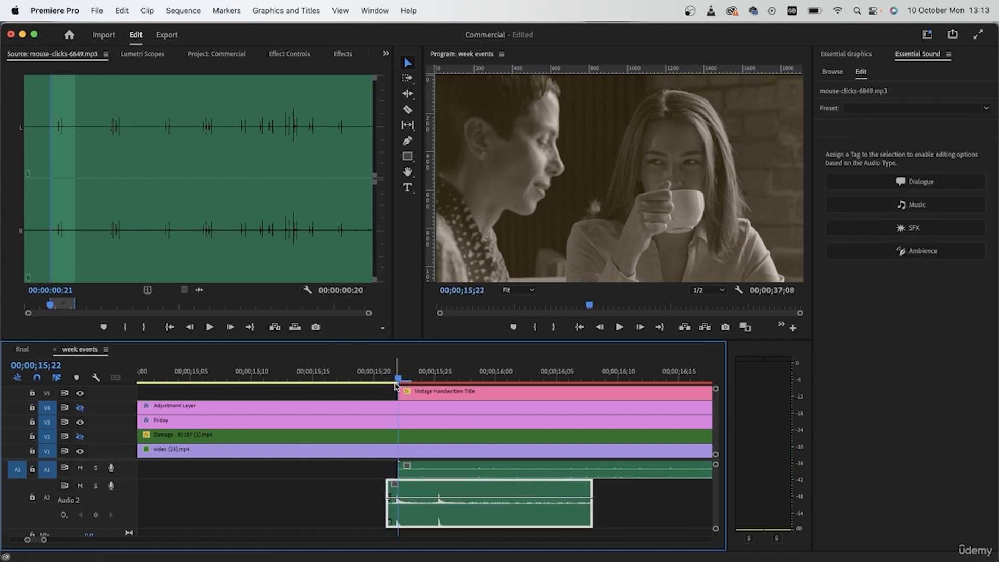
- Play the start of the handwritten title to check the timing of the mouse-click sound
scroll(407, 522, "up", 2)
mouse_move(410, 522)
left_mouse_down()
mouse_move(423, 522)
mouse_move(411, 513)
left_mouse_up()
left_click(376, 378)
key("space")
key("space")
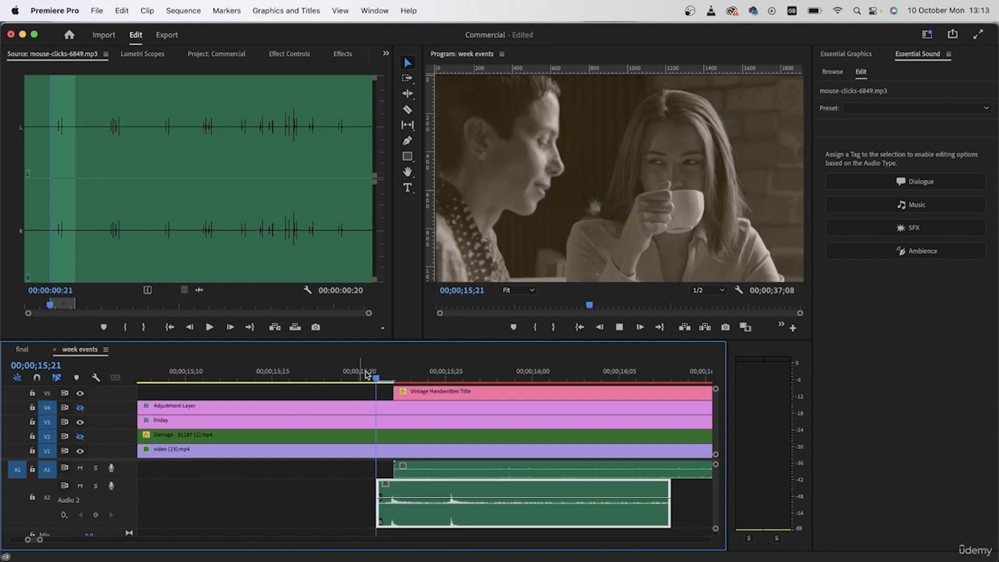
scroll(333, 484, "down", 2)
scroll(346, 497, "left", 4)
left_click_drag(350, 499, 349, 486)
key("super+z")
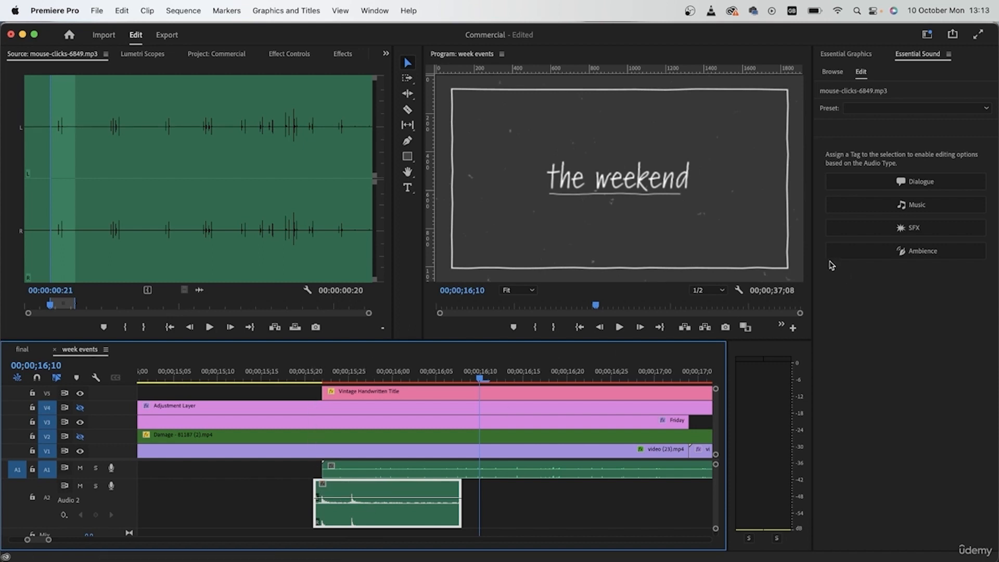
- Tag the mouse-click clip as SFX with the Make Close Up preset and play the title's start
left_click(872, 229)
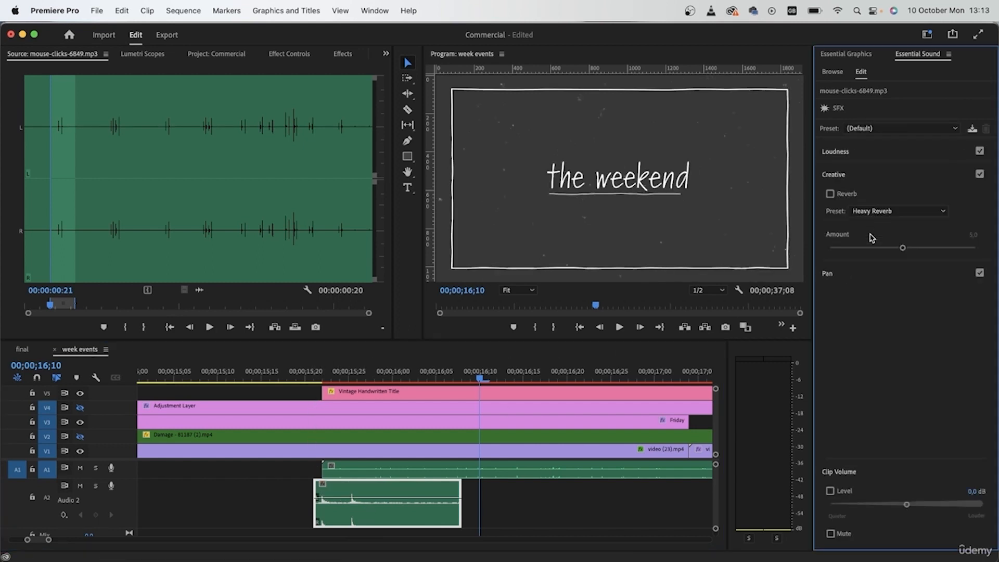
left_click(876, 130)
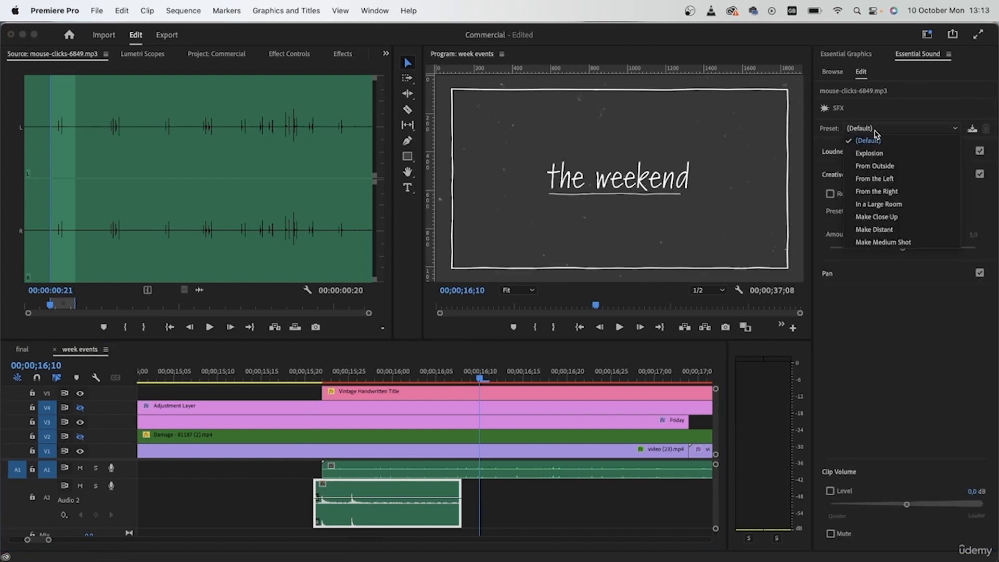
left_click(898, 217)
left_click(306, 372)
key("space")
key("space")
left_click(306, 366)
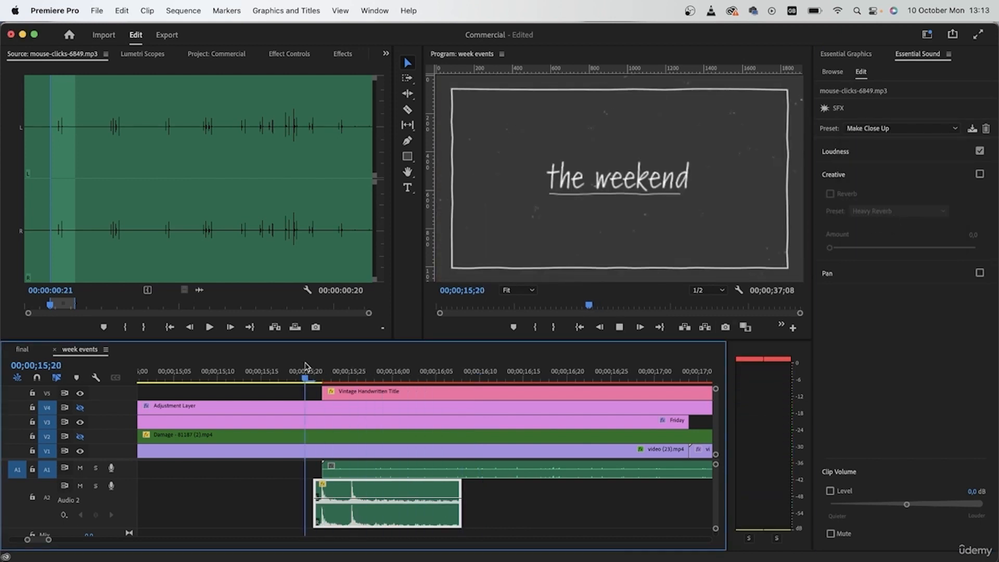
left_click(311, 367)
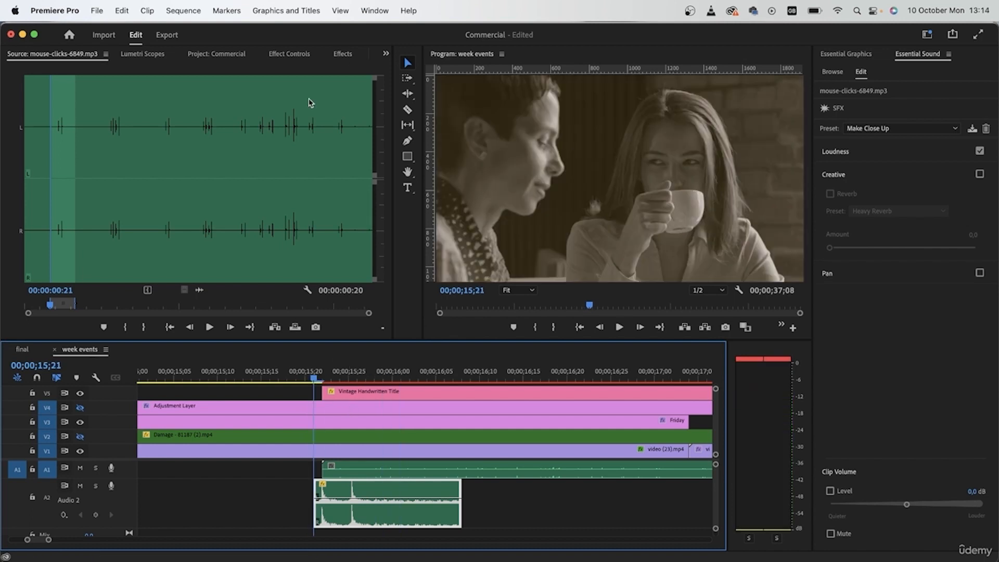
- Apply Pitch Shifter to the mouse-click clip, transpose it down several semi-tones and play the title's start
left_click(343, 55)
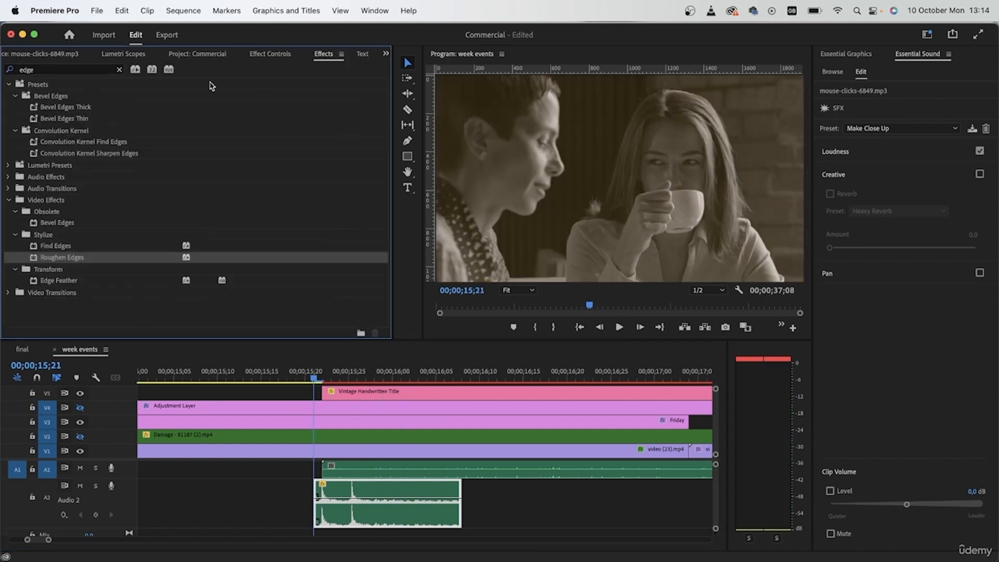
left_click(119, 70)
type("pitch")
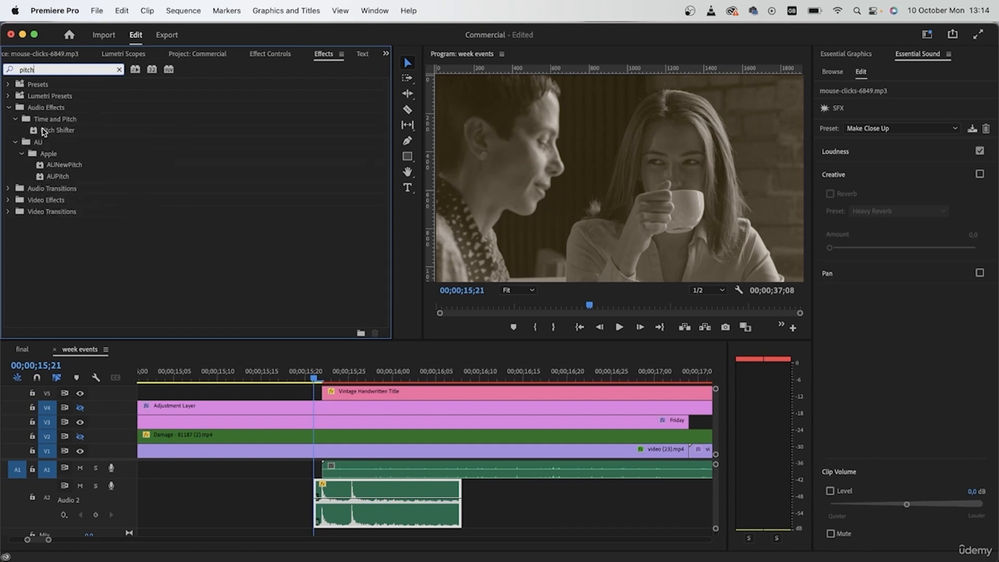
left_click_drag(44, 131, 409, 515)
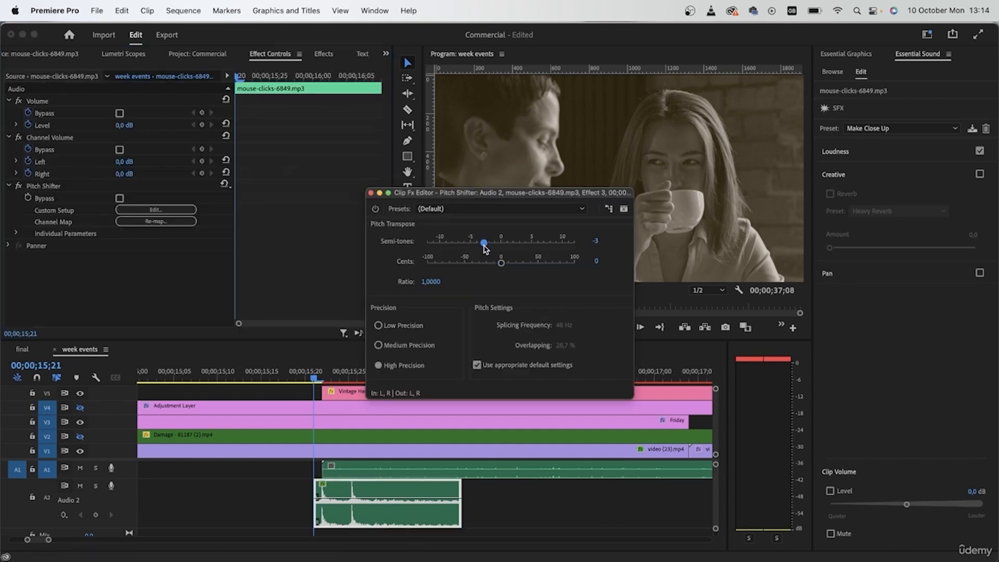
left_click_drag(480, 244, 473, 246)
left_click(371, 193)
left_click(278, 375)
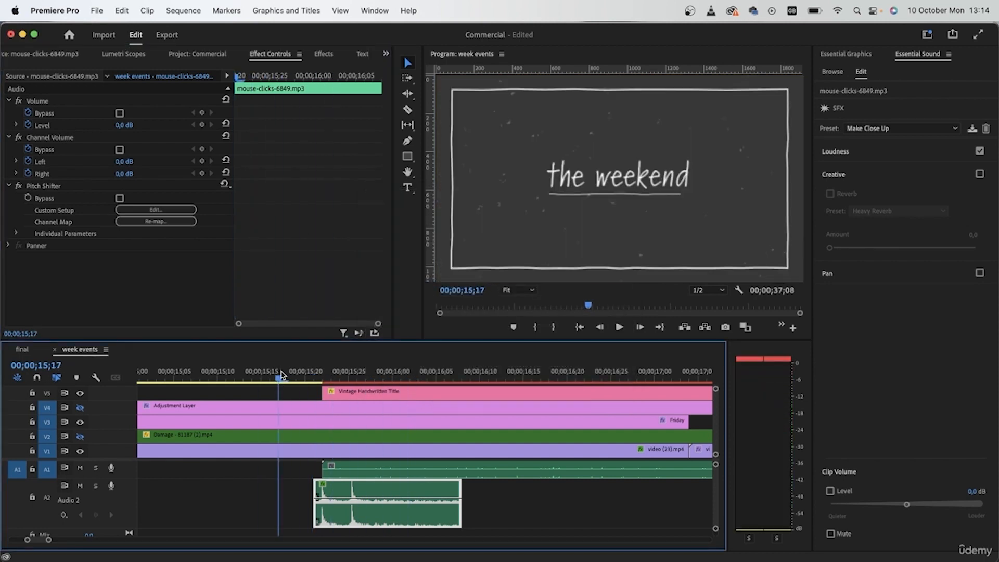
key("space")
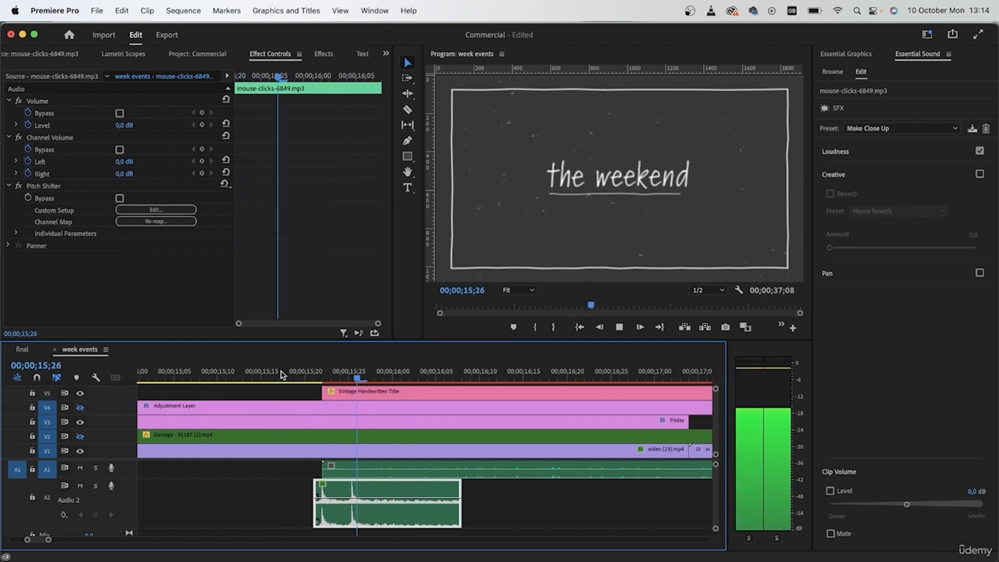
- Slow the mouse-click clip to 70 % speed with Maintain Audio Pitch enabled and play the title's start
key("super+r")
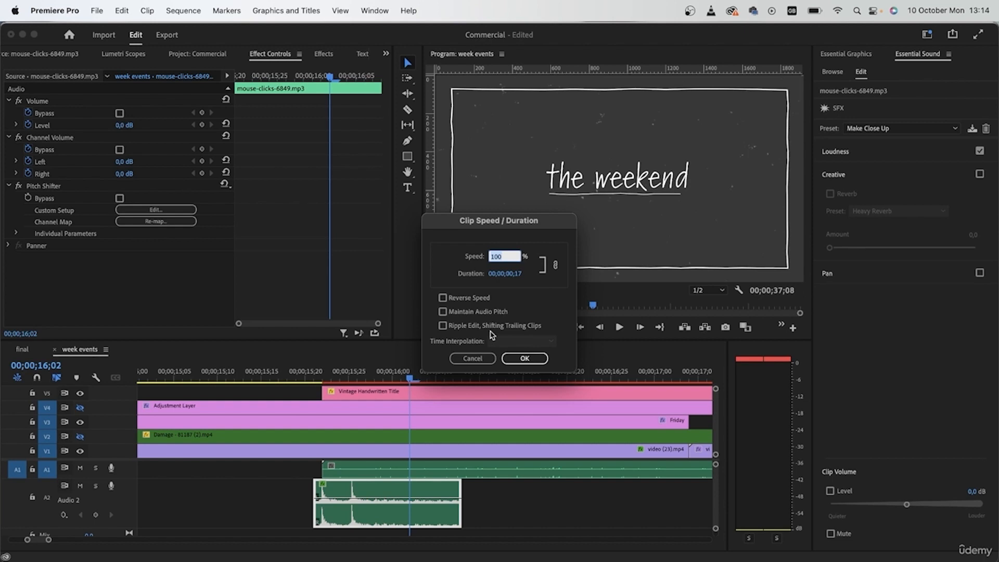
left_click(444, 312)
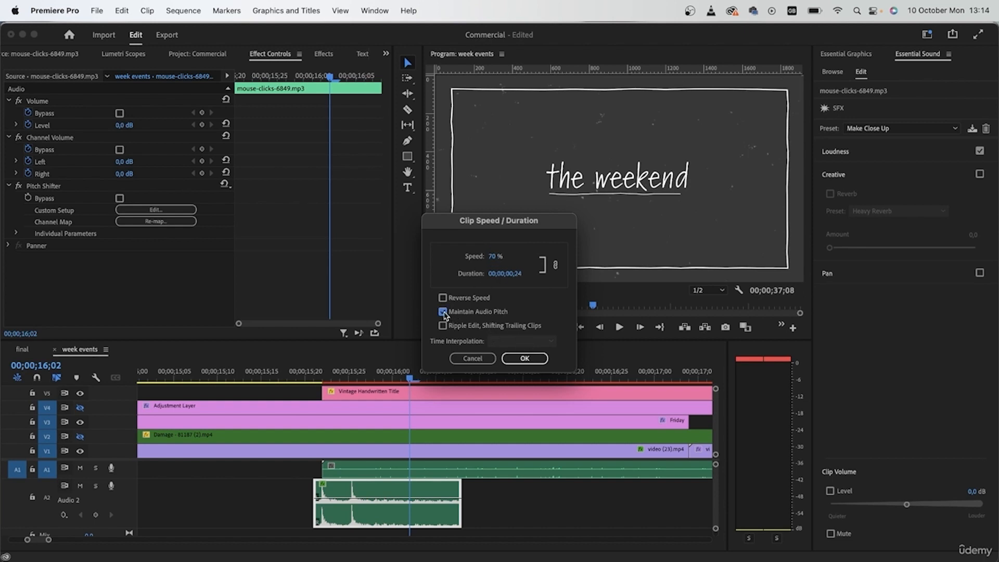
left_click(525, 358)
left_click(298, 370)
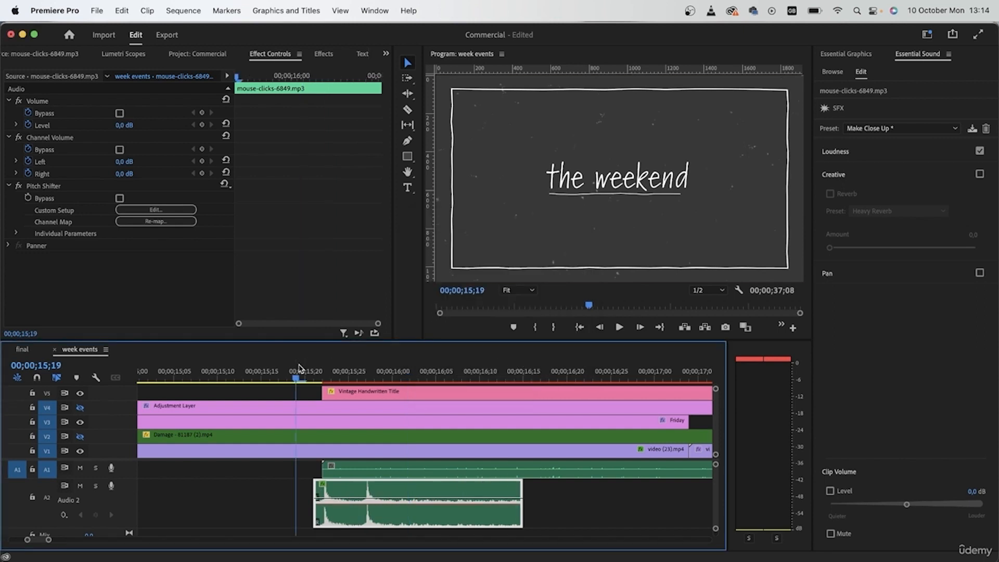
key("space")
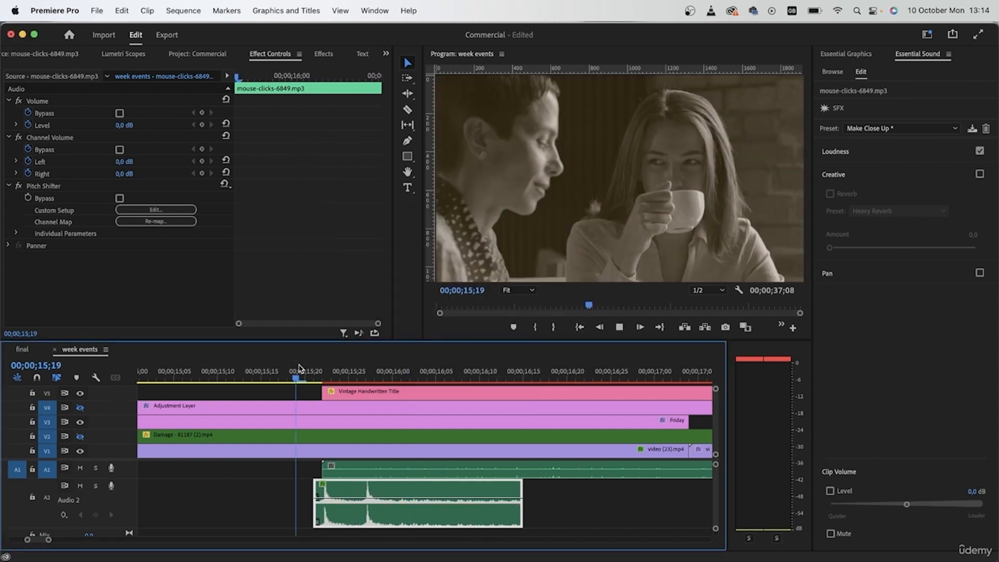
left_click(295, 370)
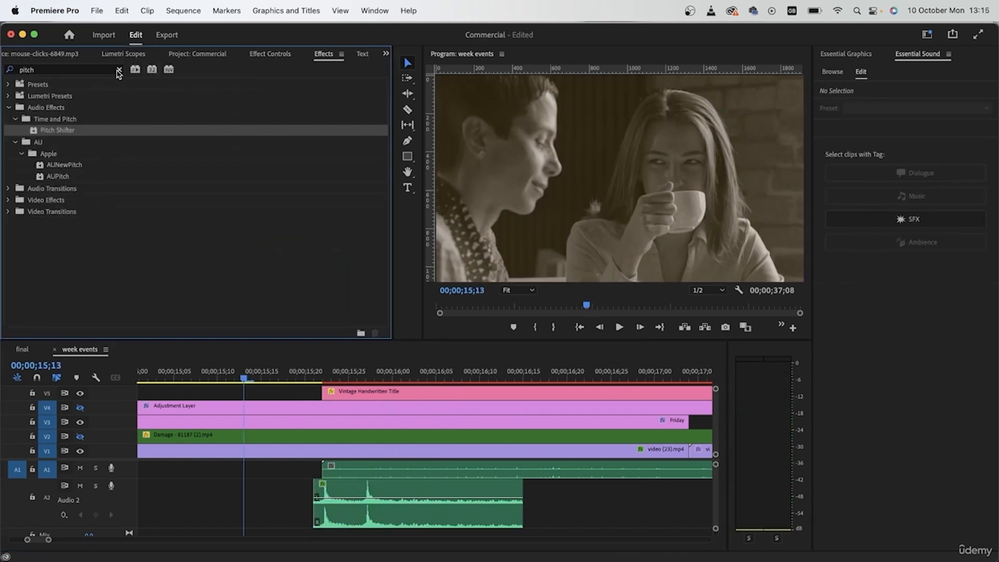
- Add an Exponential Fade to the end of the mouse-click clip and play through the handwritten title
left_click(119, 70)
type("expo")
left_click_drag(65, 142, 520, 516)
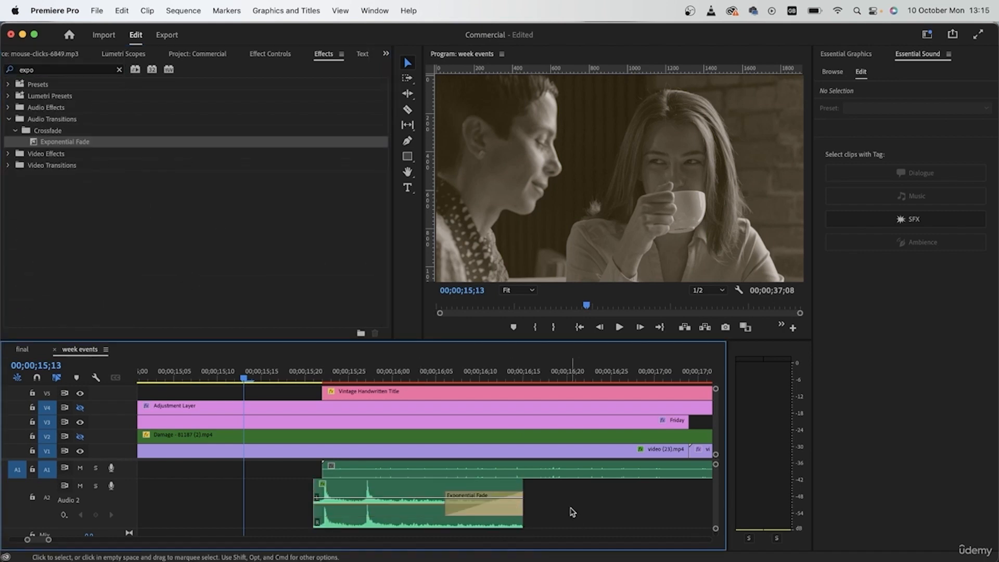
scroll(566, 507, "down", 10)
key("space")
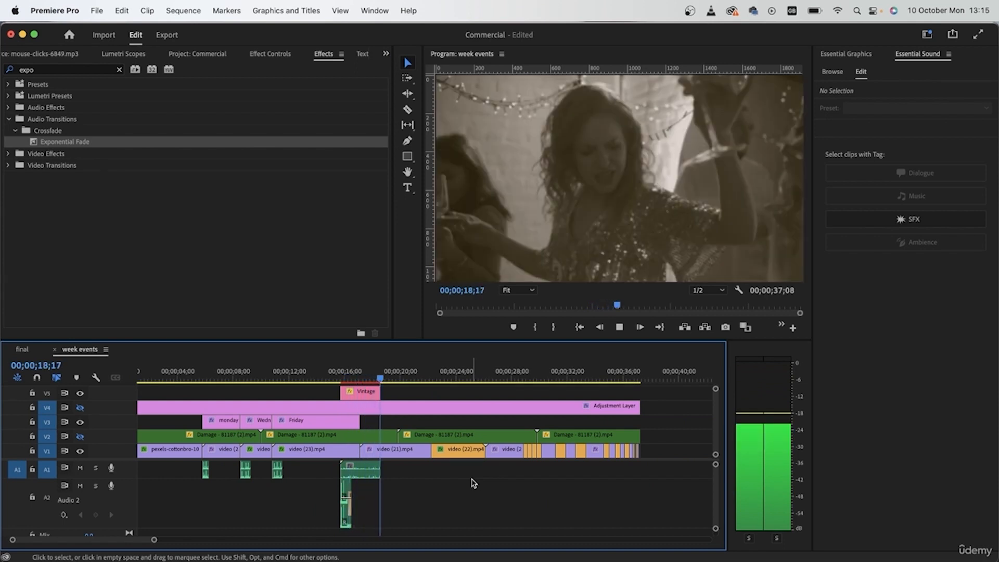
key("space")
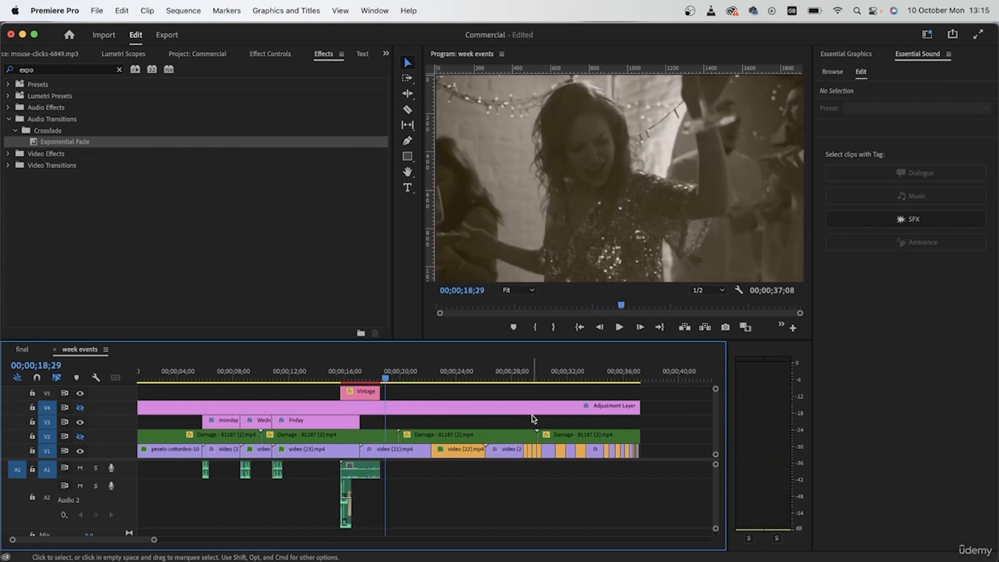
- Open the final sequence and play it from 00;00;02;21 into the Monday title
left_click(21, 349)
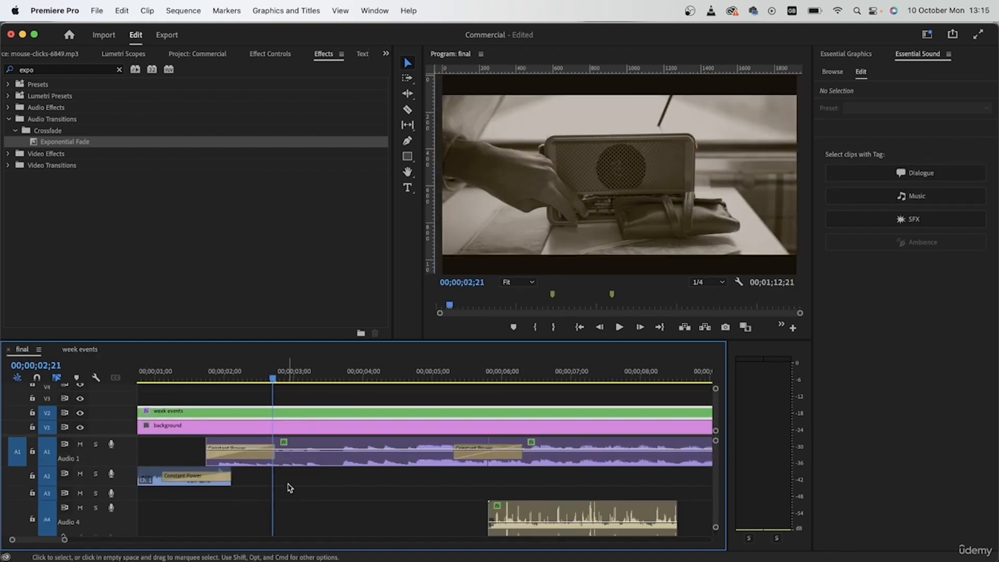
scroll(365, 403, "down", 10)
key("space")
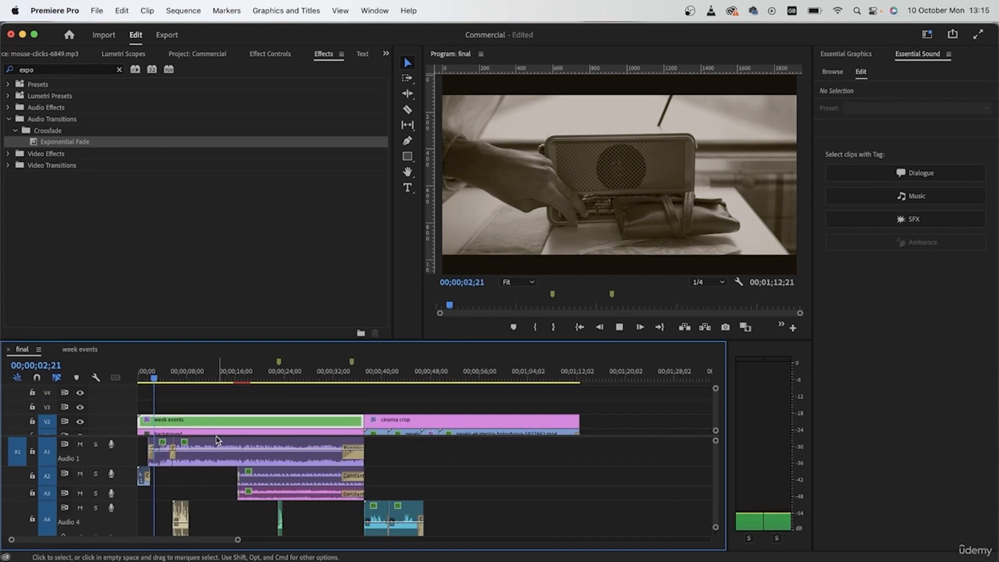
scroll(174, 471, "up", 5)
scroll(176, 473, "down", 1)
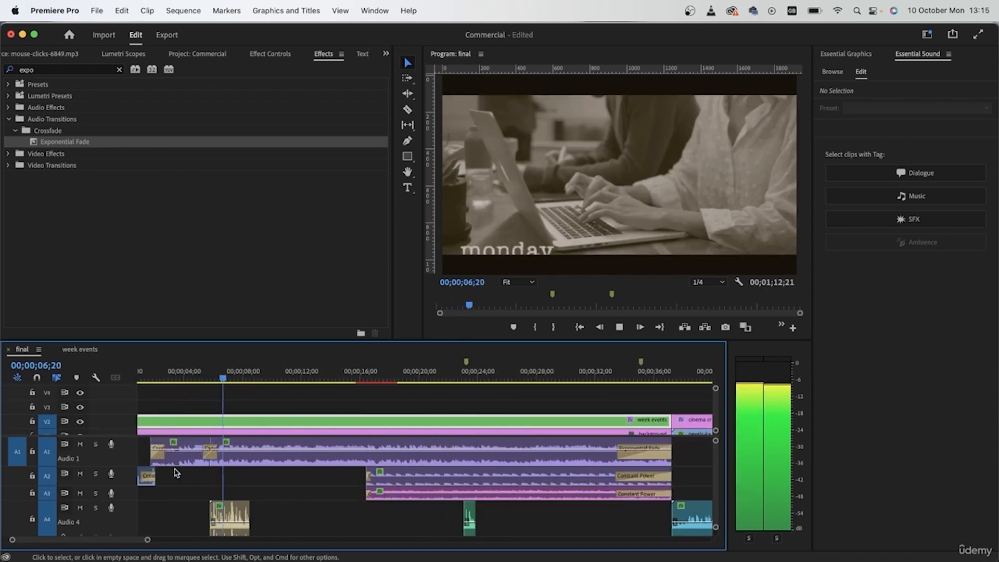
- Stop playback at the Monday title and place a horizontal guide just above the picture's lower crop edge
key("space")
left_click(230, 379)
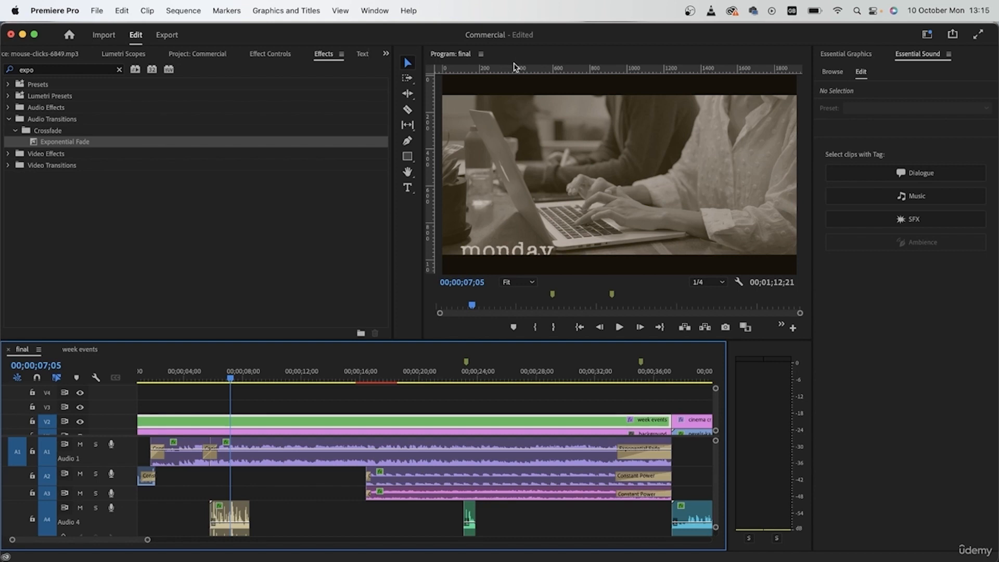
left_click_drag(515, 68, 544, 249)
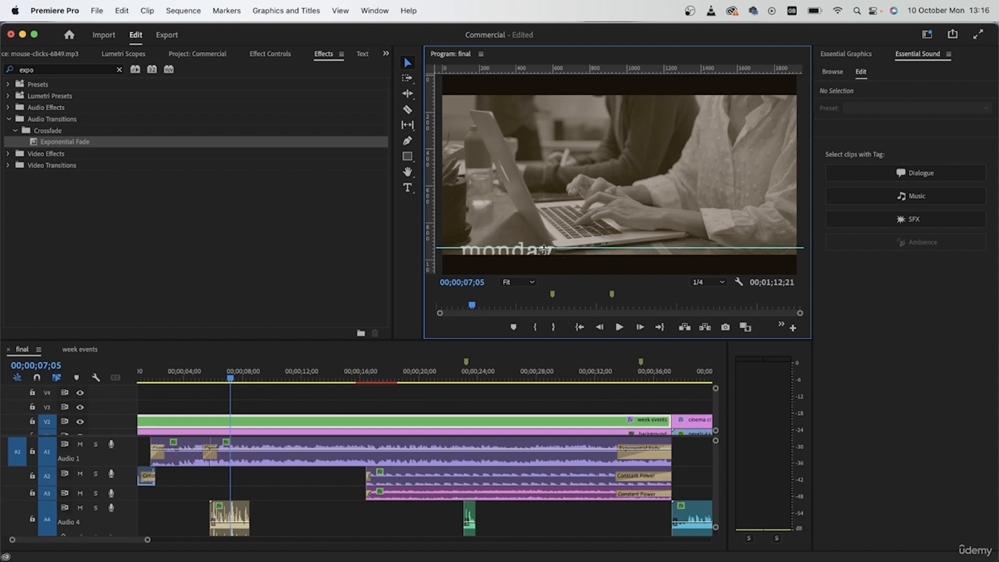
- Open the week events sequence and move the Monday title up so it sits above the guide
left_click(74, 351)
left_click(220, 374)
left_click(221, 421)
left_click(509, 265)
left_click_drag(509, 262, 494, 249)
- Move the Wednesday and Friday titles up above the guide in the week events sequence
left_click(255, 374)
left_click(257, 421)
left_click(531, 262)
left_click(298, 373)
left_click(318, 420)
left_click(495, 260)
- Check the cropping of "the weekend" title in the final sequence and find the title's start in week events
left_click(22, 349)
left_click_drag(268, 374, 359, 374)
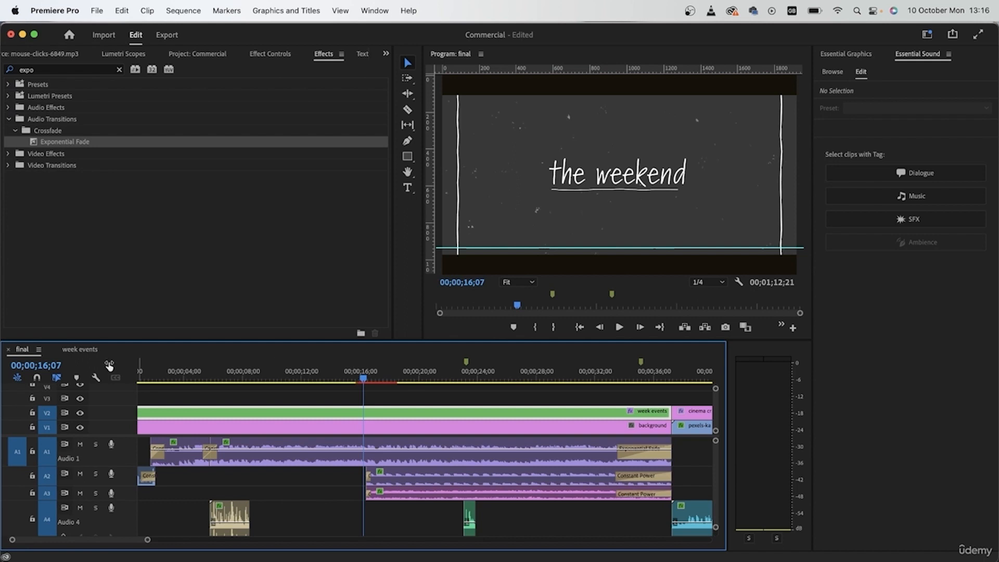
left_click(82, 350)
left_click(339, 377)
left_click_drag(340, 375, 341, 374)
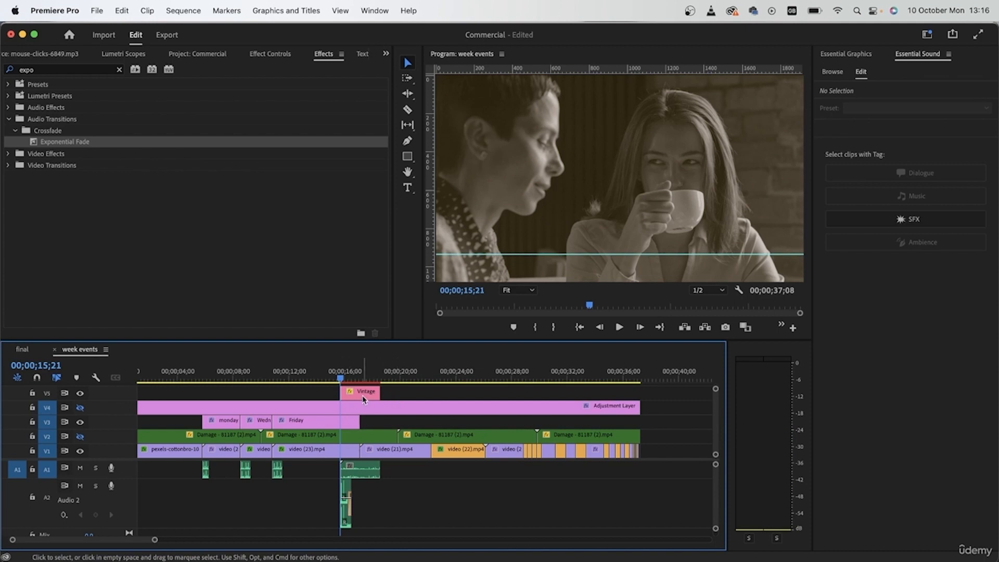
- Place the week events playhead on the handwritten title's first frame at 00;00;15;22 and return to the final sequence
key("=")
key("=")
key("=")
key("=")
key("=")
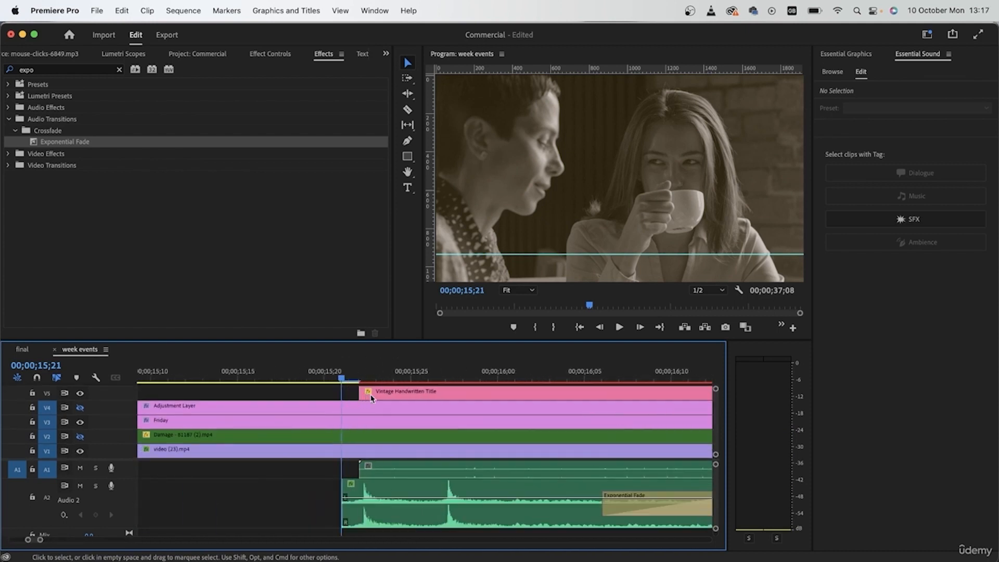
left_click_drag(342, 379, 359, 379)
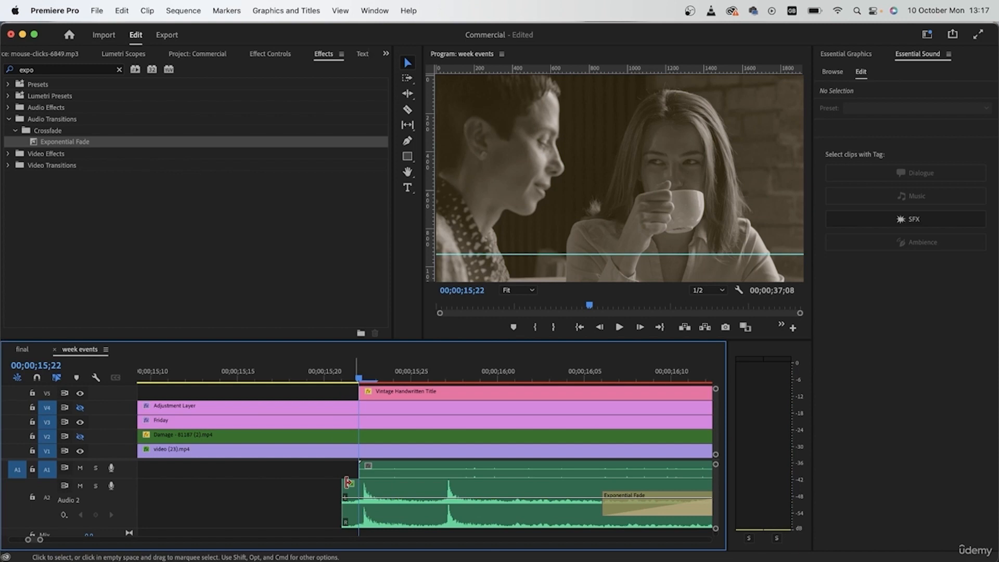
left_click(24, 350)
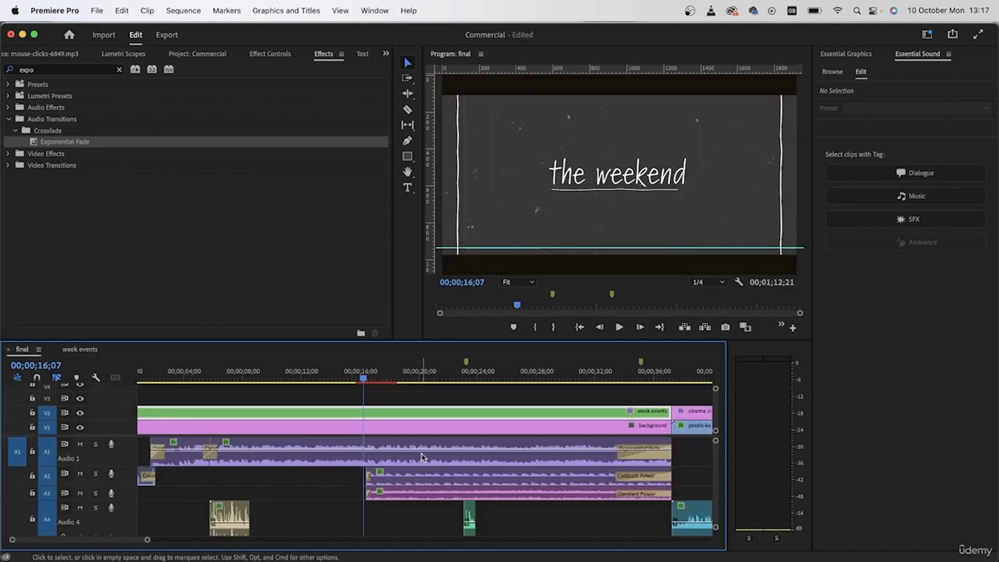
- Split the week events clip in the final sequence at 00;00;16;07, where "the weekend" title begins
left_click(420, 418)
key("c")
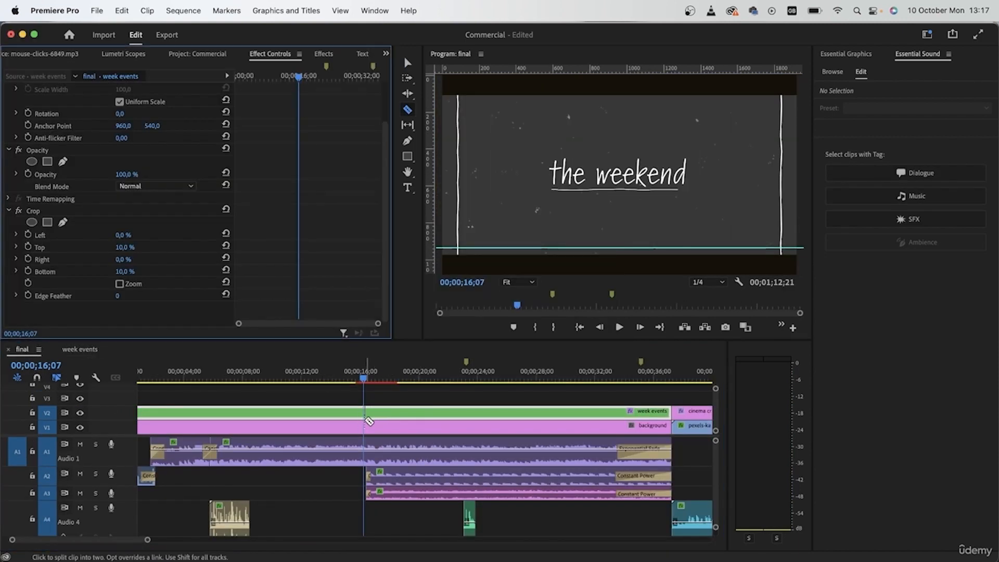
left_click(364, 418)
key("a")
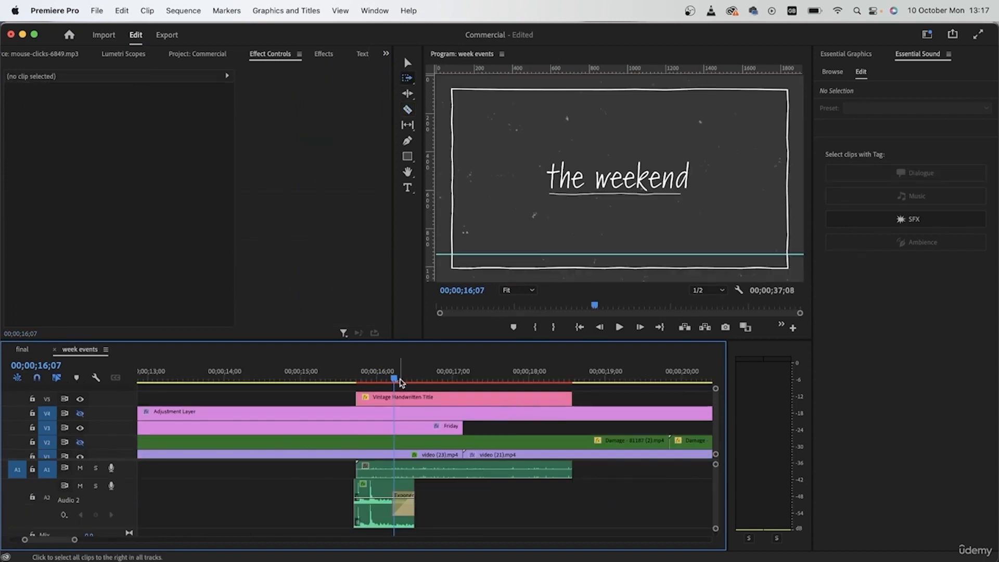
- Split the week events clip again at 00;00;18;17 to isolate the handwritten title section
left_click_drag(401, 382, 573, 386)
scroll(580, 401, "up", 5)
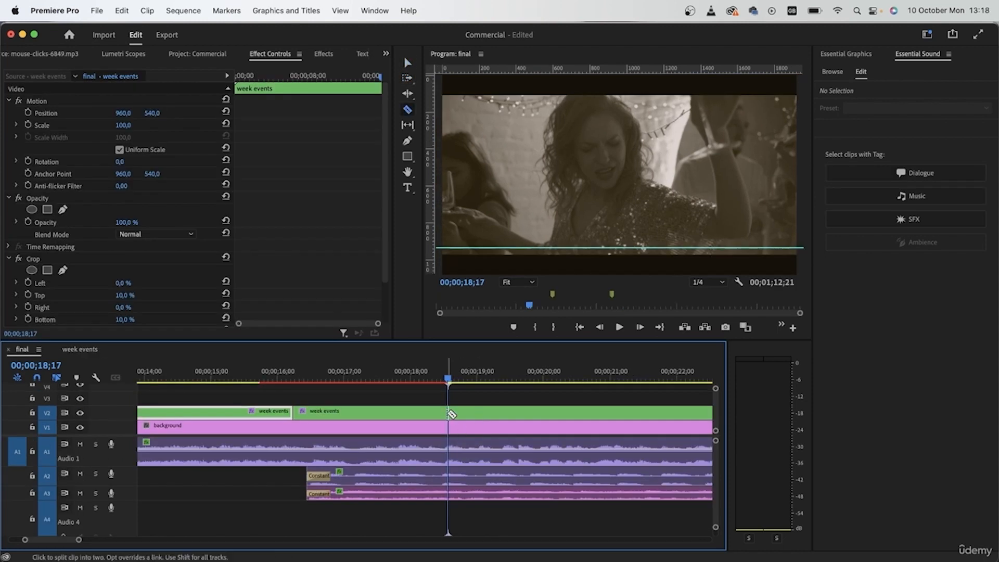
left_click(420, 415)
- Delete the Crop effect from the isolated middle section of the week events clip
left_click(333, 383)
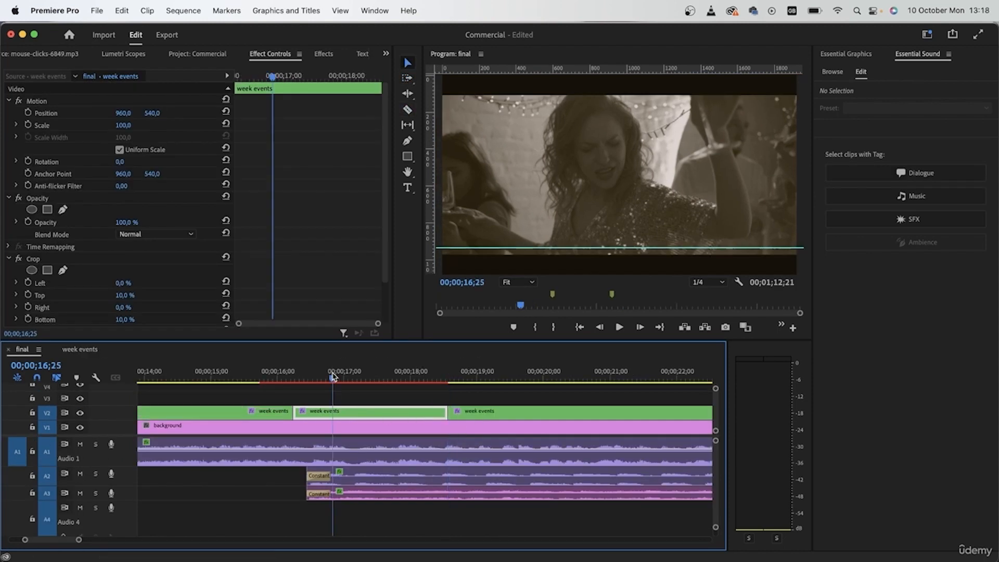
left_click(43, 260)
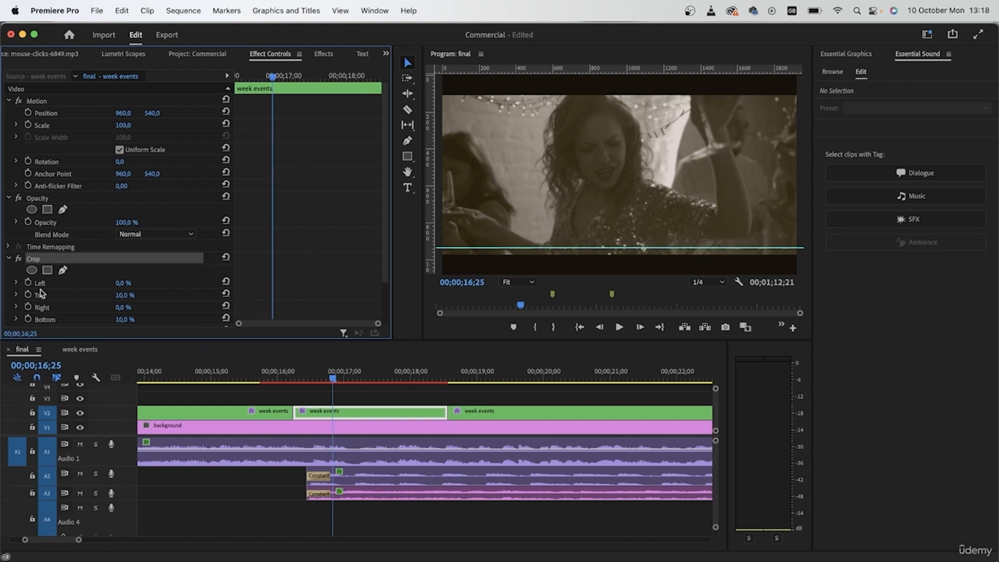
key("Delete")
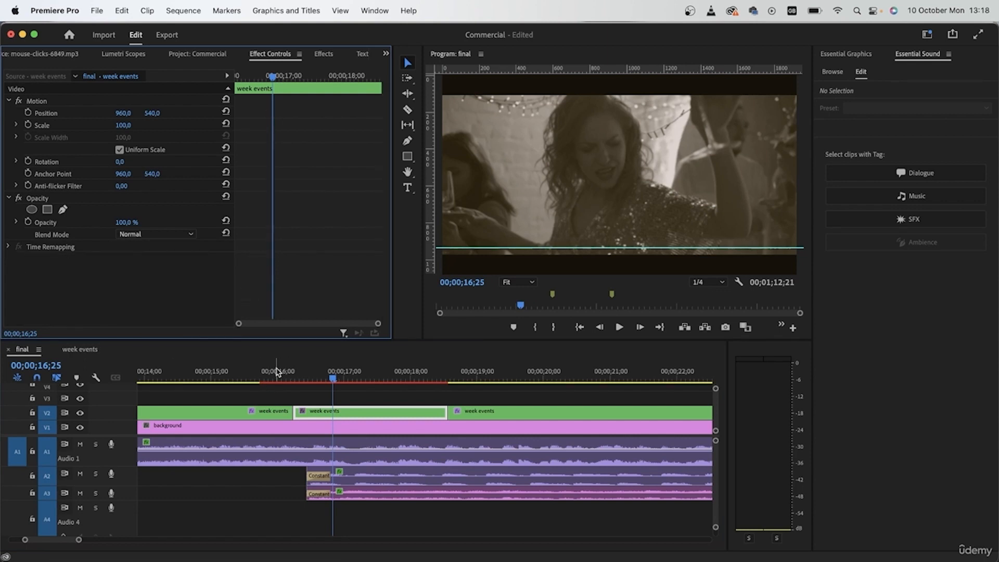
left_click(867, 509)
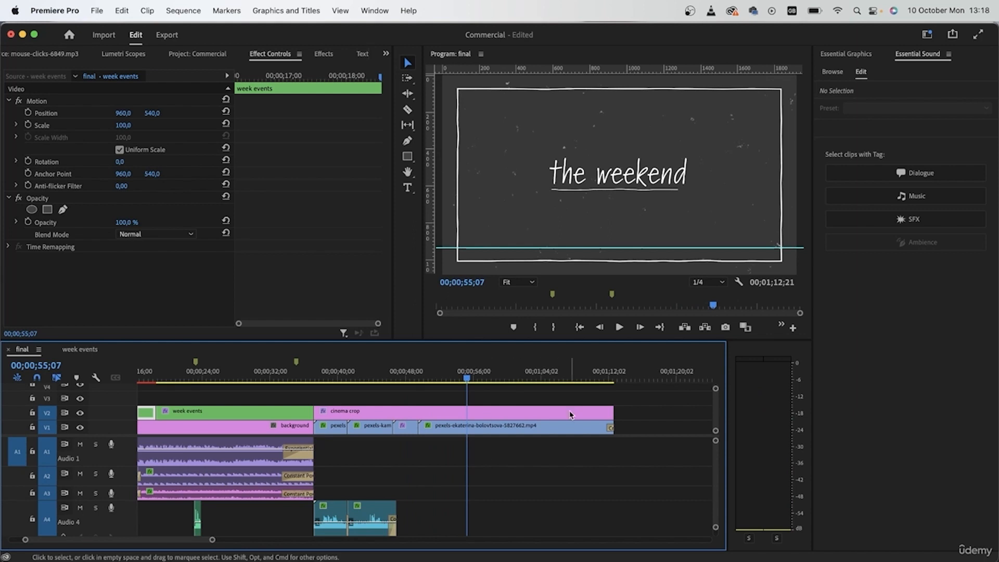
- Add the Bold Title template above the woman-by-the-window clip, starting at 00;00;51;28
left_click(590, 248)
left_click_drag(478, 383, 433, 384)
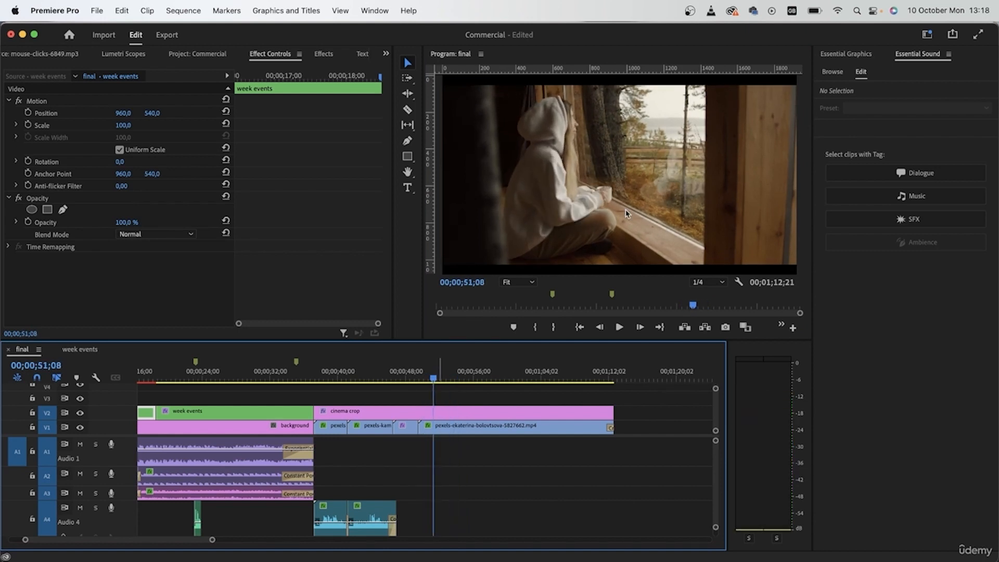
left_click(440, 384)
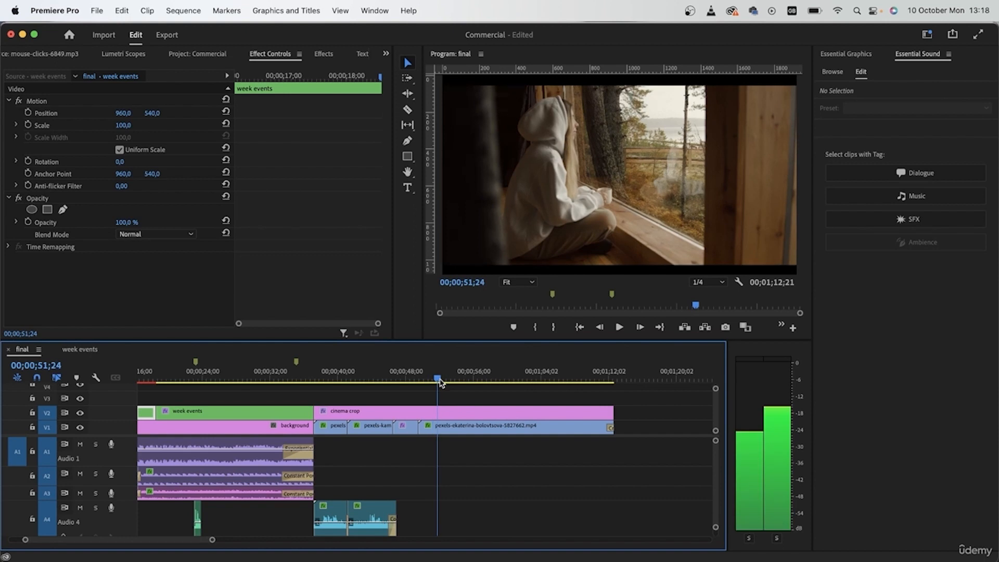
left_click(407, 64)
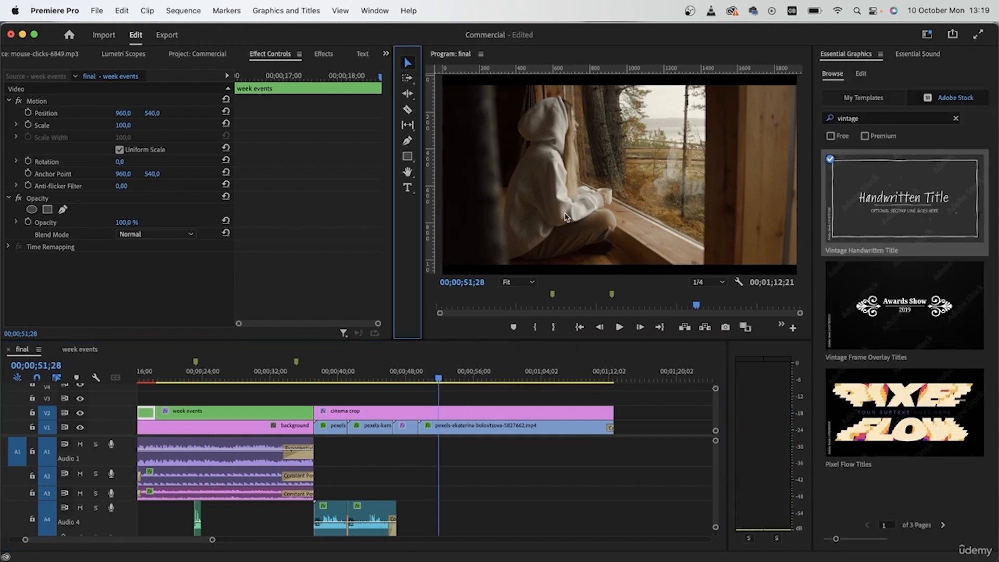
mouse_move(922, 337)
left_click(867, 100)
scroll(877, 344, "down", 10)
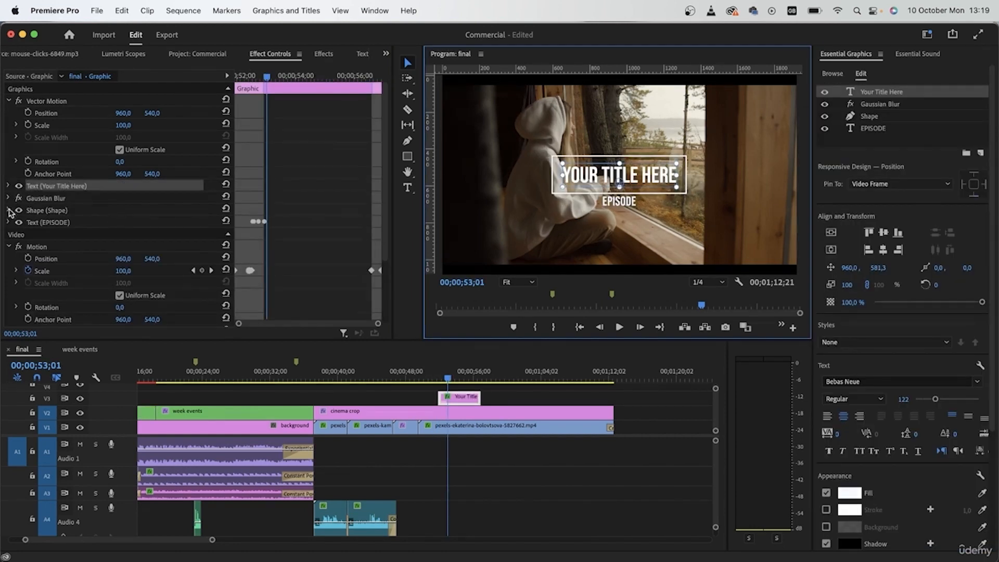
- Delete the rectangular frame shape from the title graphic and move the title text to about 1120, 296
left_click(58, 222)
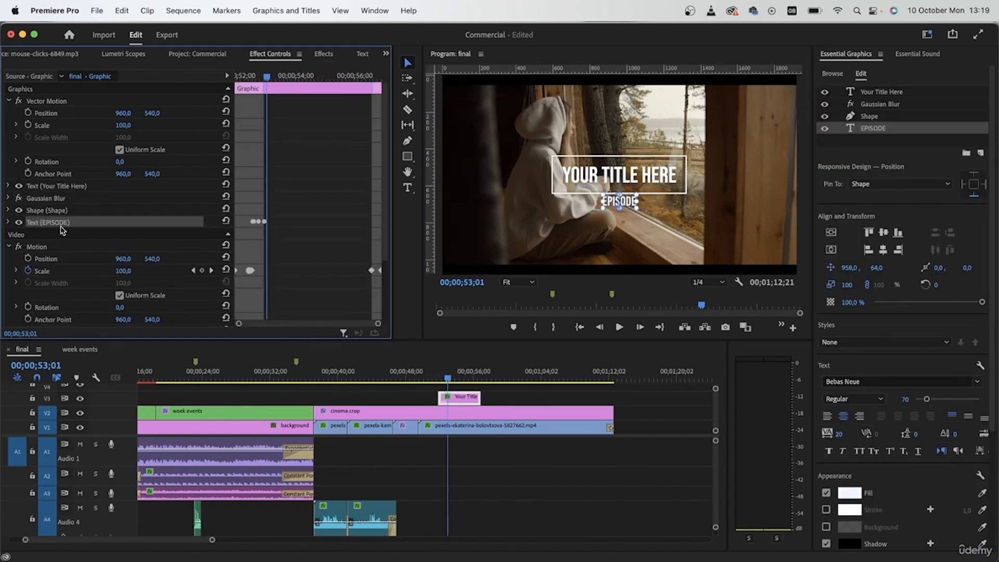
key("Delete")
left_click(58, 212)
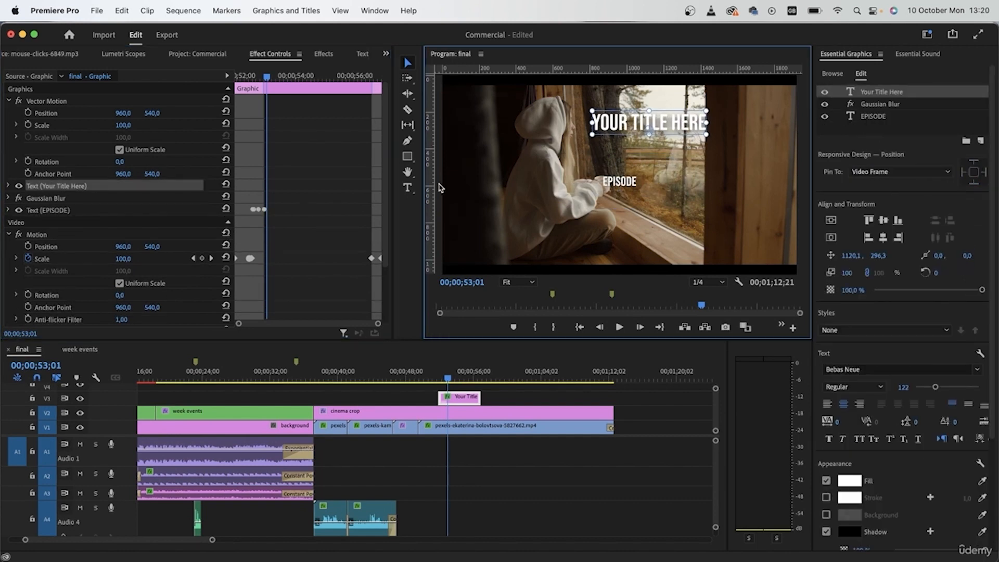
- Replace the title placeholder with "Start your week right" on two lines
left_click(409, 188)
triple_click(676, 119)
type("St")
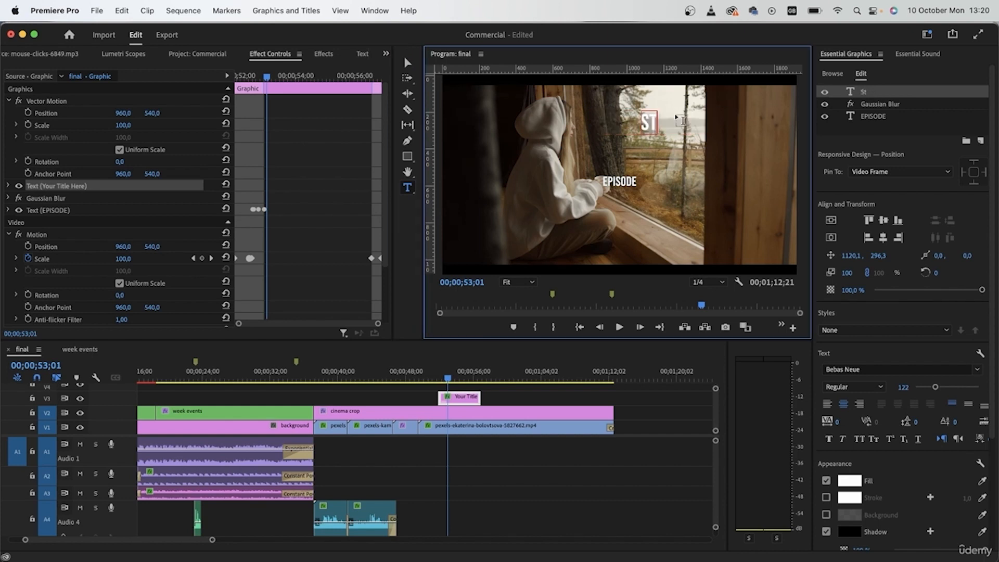
type("art your")
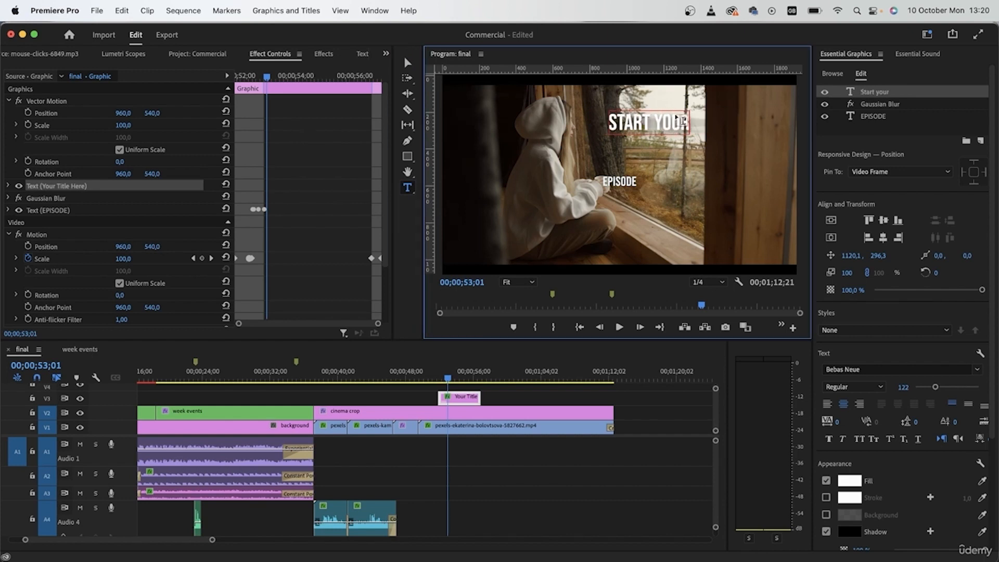
key("Return")
type("week right")
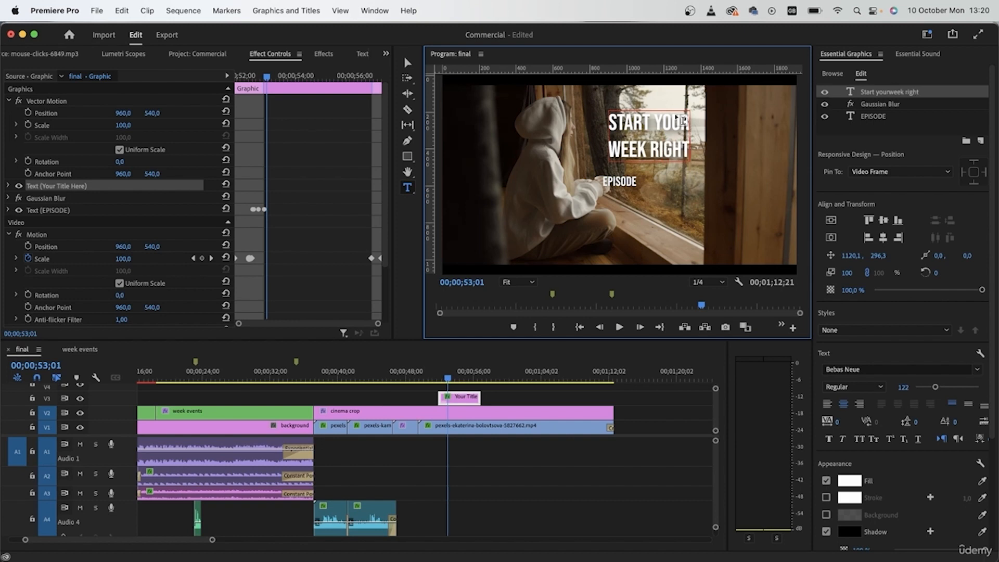
- Set the title's font size to 181, delete the EPISODE text and play the start of the graphic
key("super+a")
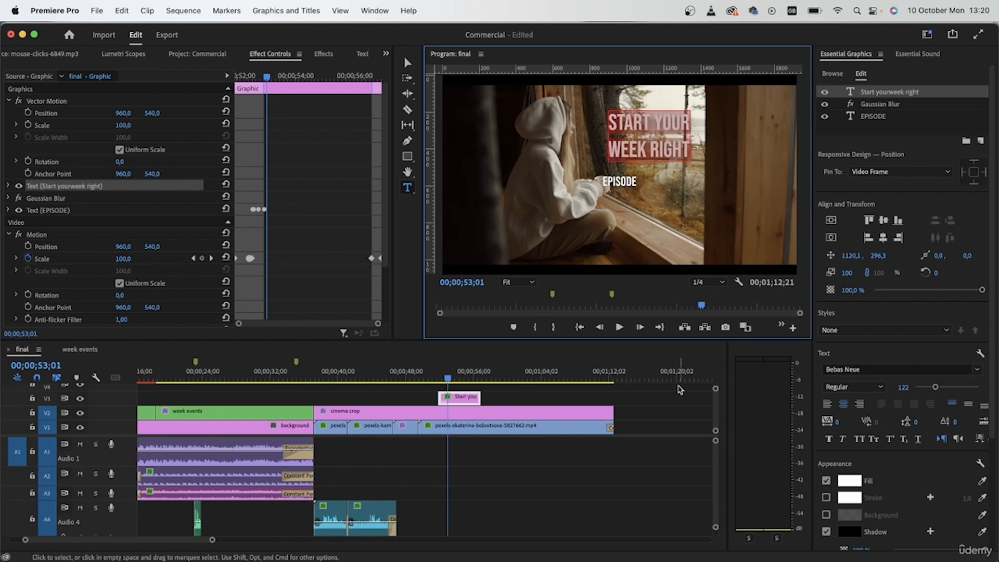
key("space")
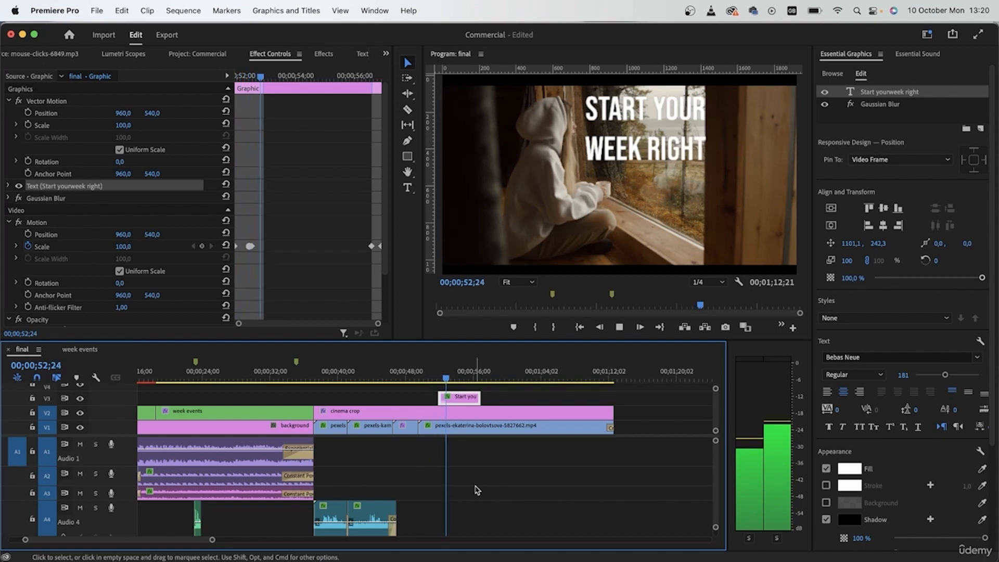
left_click(444, 369)
mouse_move(444, 370)
left_mouse_down()
mouse_move(435, 370)
mouse_move(446, 370)
left_mouse_up()
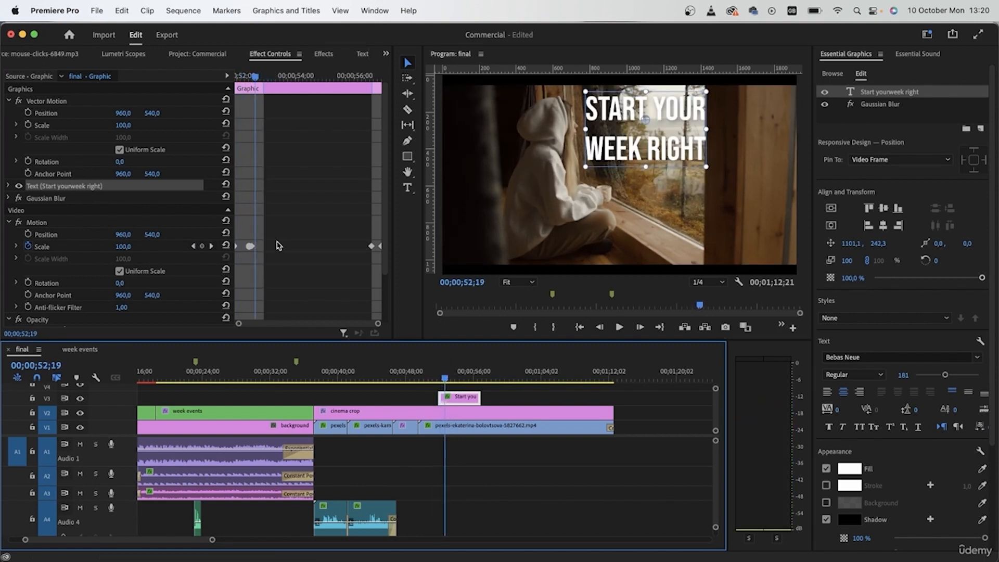
- Remove the Scale keyframes from the title graphic's Motion and play the title from just before its start
left_click(28, 247)
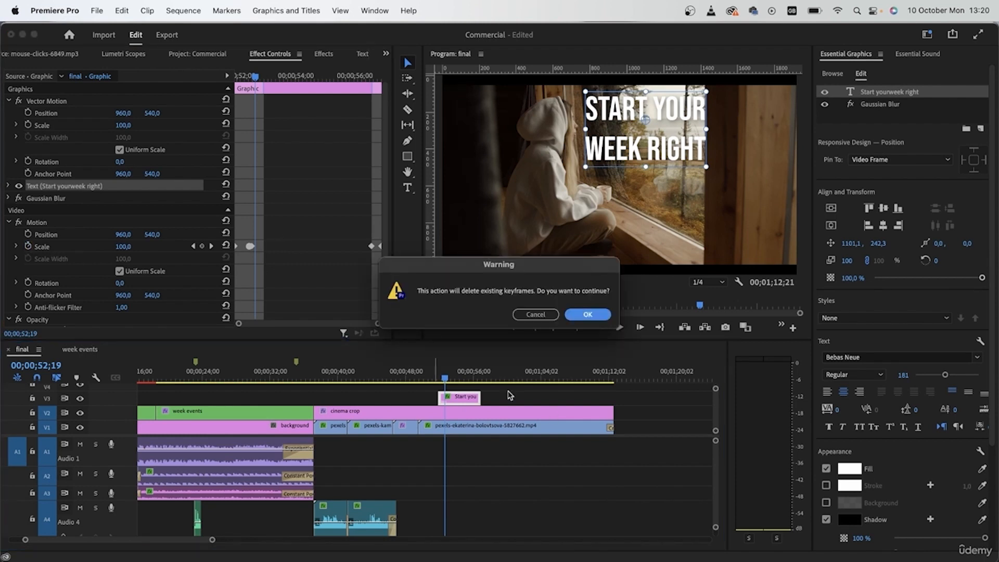
left_click(588, 314)
left_click(433, 372)
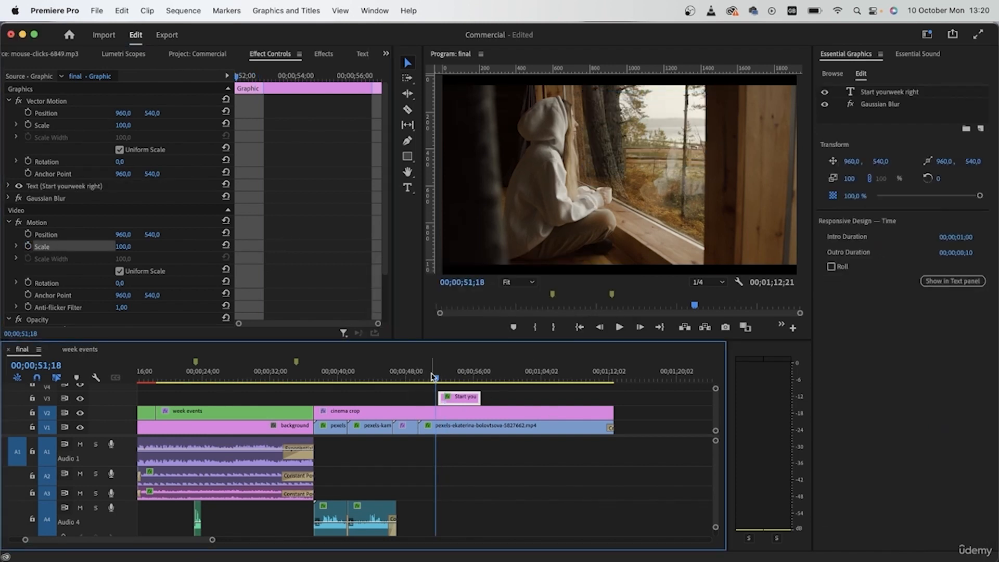
key("space")
key("space")
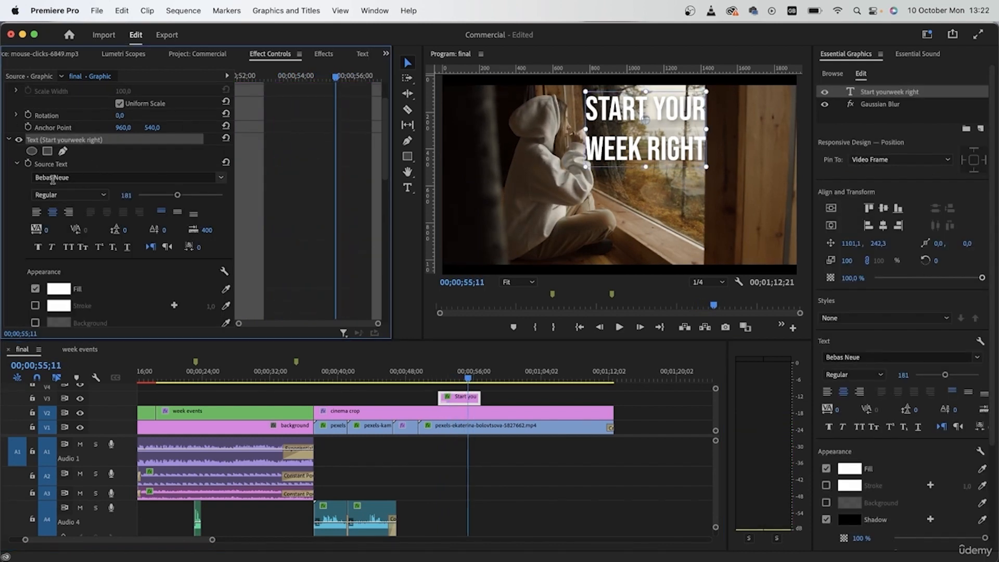
- Keyframe the title's Source Text at 00;00;55;11 and change it to "with Sample tea" on two lines at 00;00;55;18
left_click(37, 164)
left_click(27, 181)
double_click(630, 151)
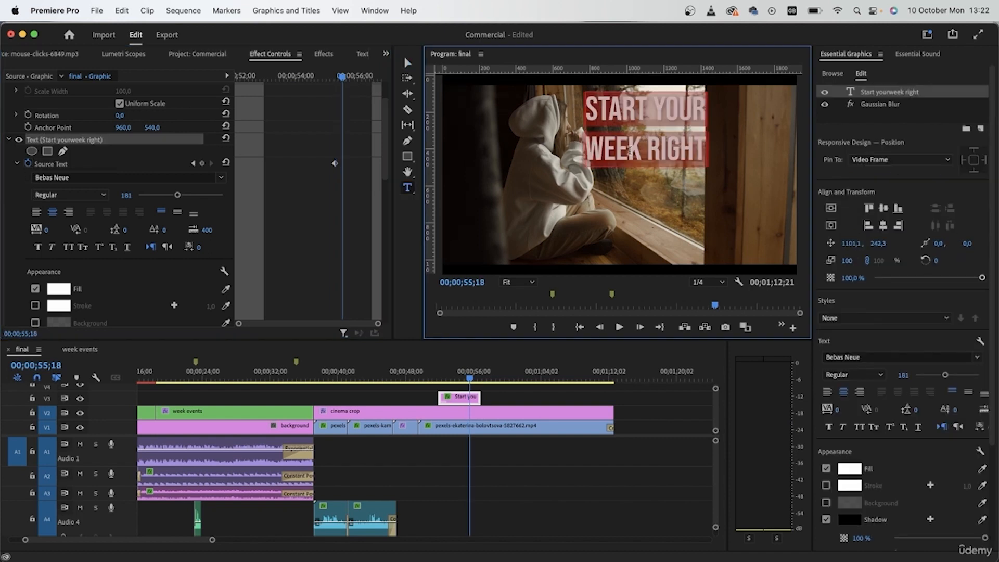
type("w")
type("ith")
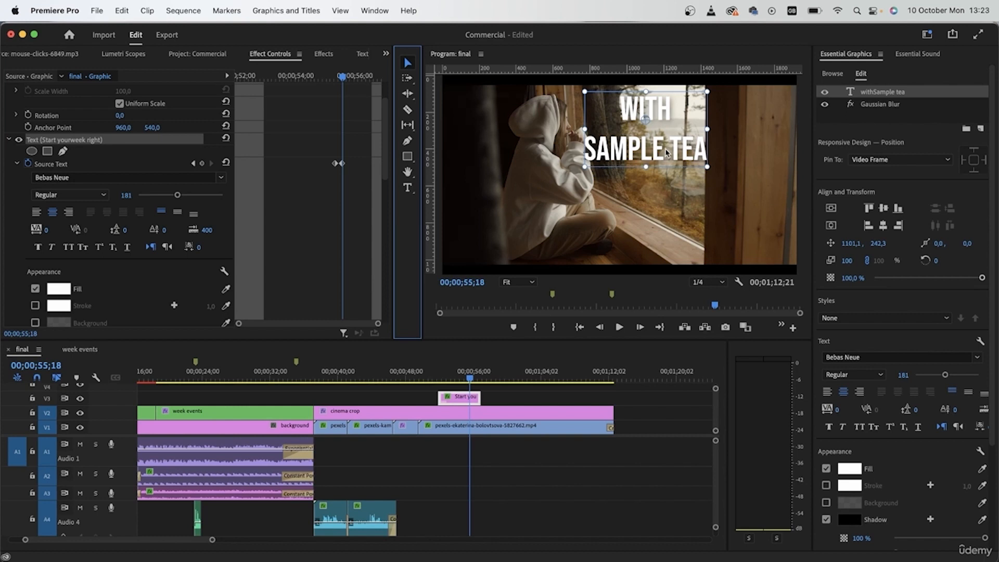
left_click_drag(668, 152, 670, 154)
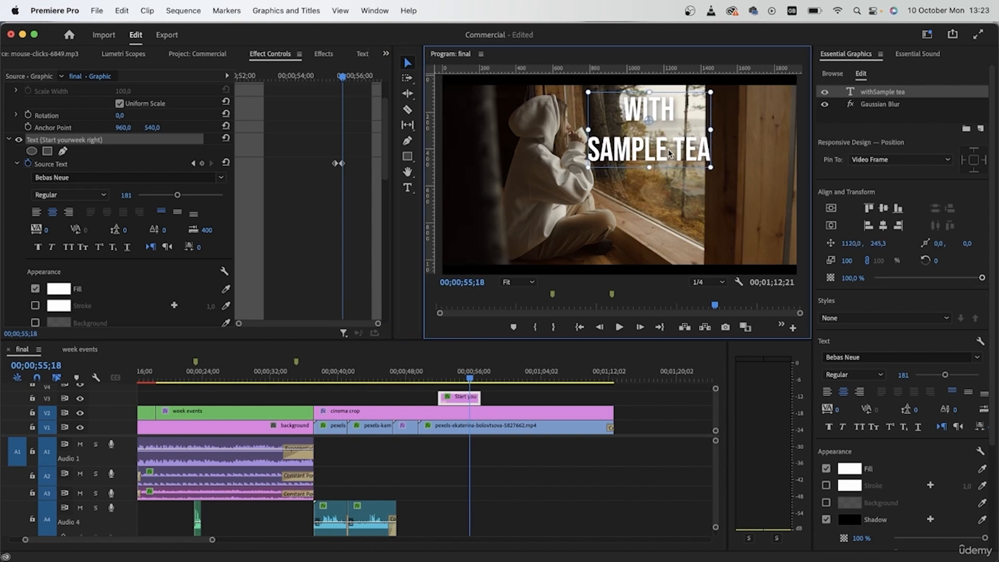
- Extend the end of the "Start your week right" title clip and play through both texts
left_click(439, 375)
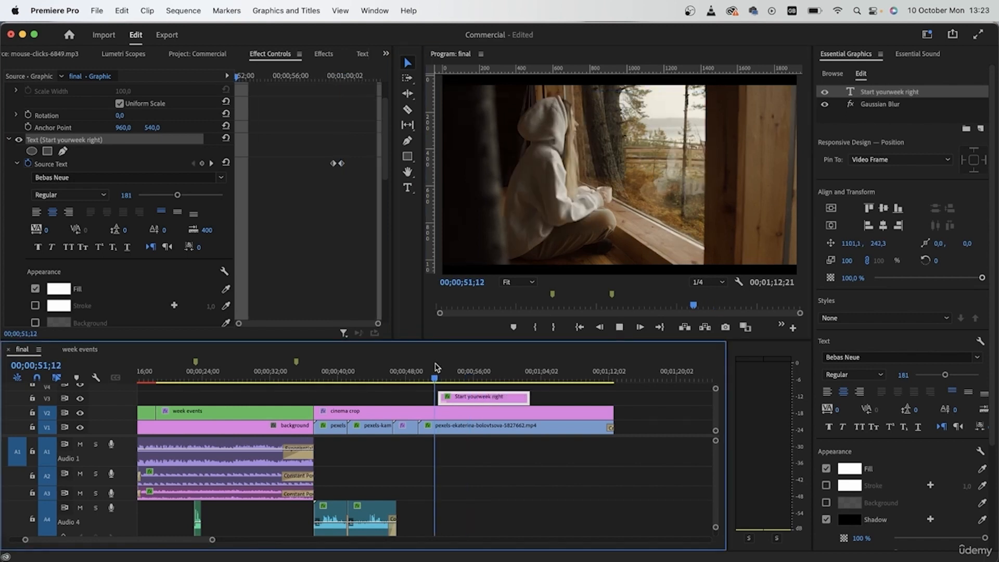
key("space")
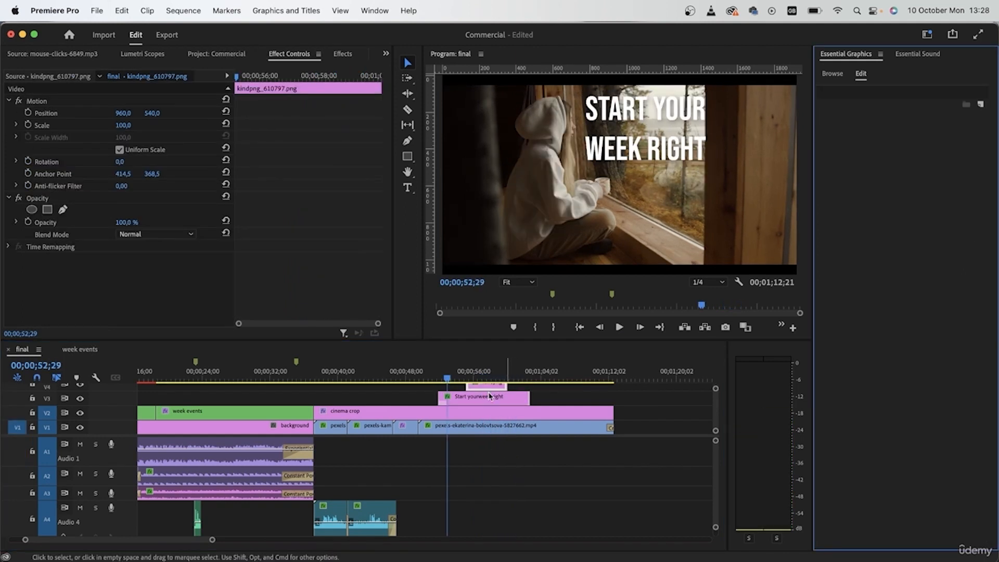
- Move the 100% Natural logo to the lower-right corner of the picture, at about 1665, 800
left_click(491, 374)
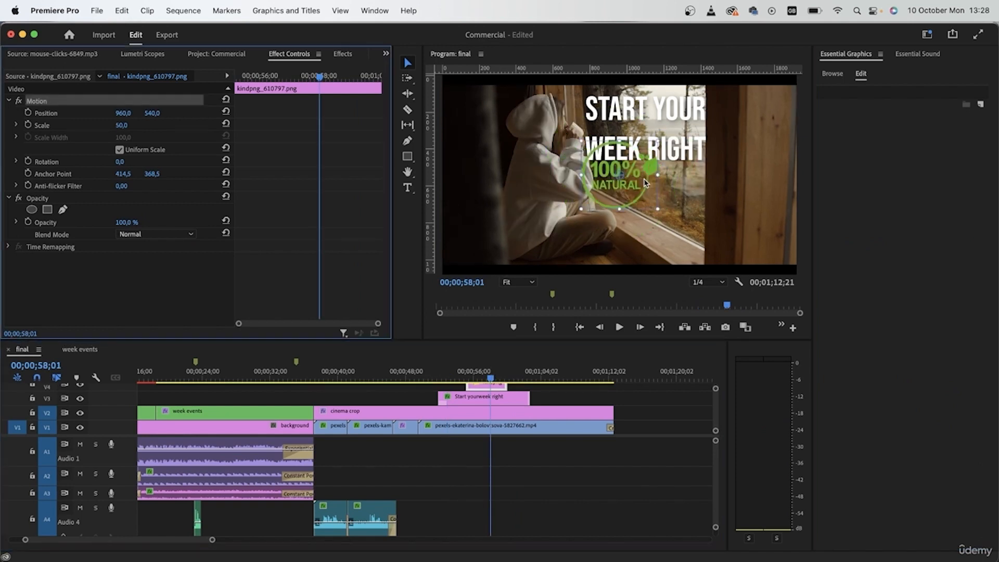
left_click_drag(642, 182, 764, 229)
left_click_drag(763, 229, 769, 231)
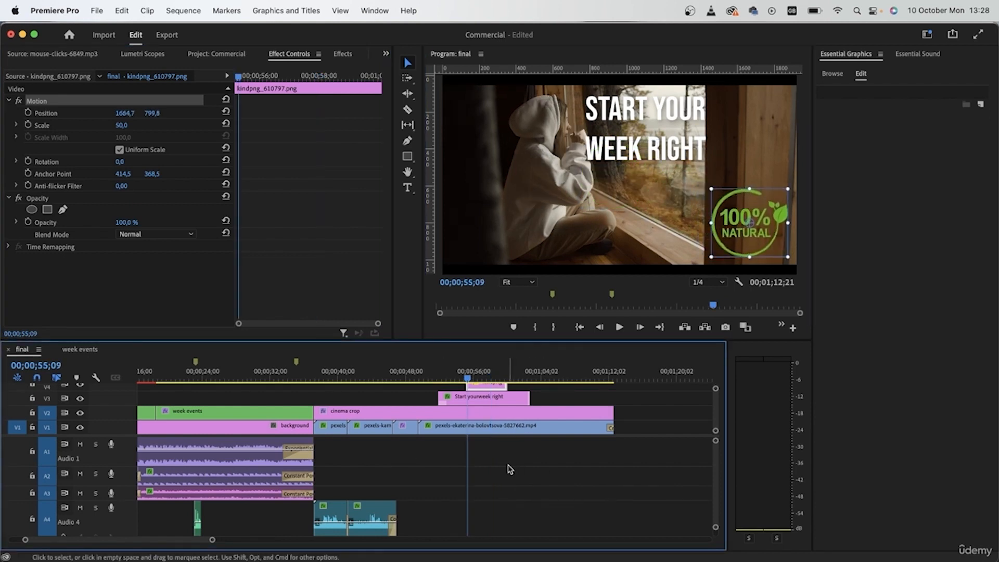
- Keyframe the logo's Opacity from 0% at the clip start to 100% at about 00;00;55;24, and play the fade-in
left_click_drag(243, 71, 236, 73)
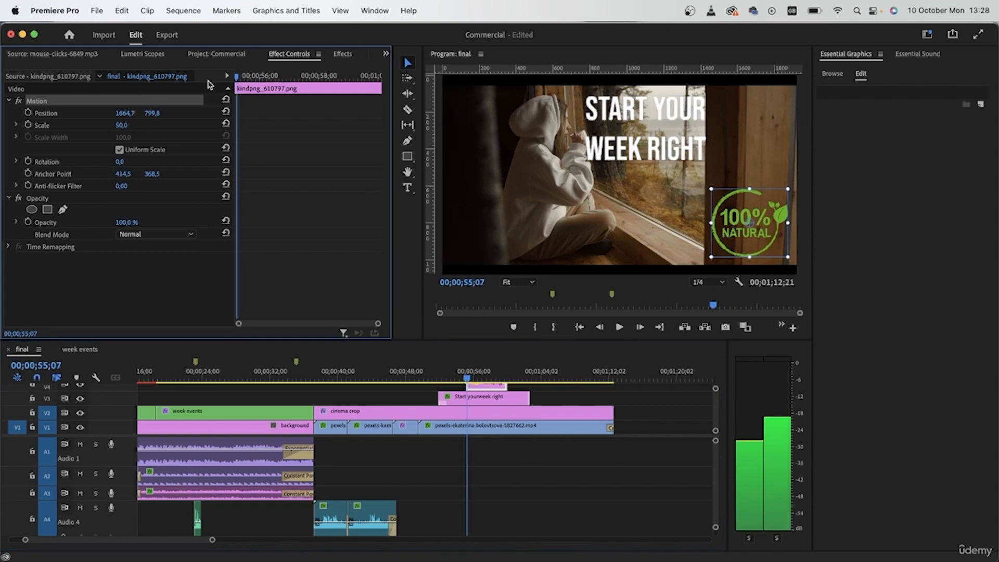
left_click(28, 221)
left_click_drag(247, 223, 253, 222)
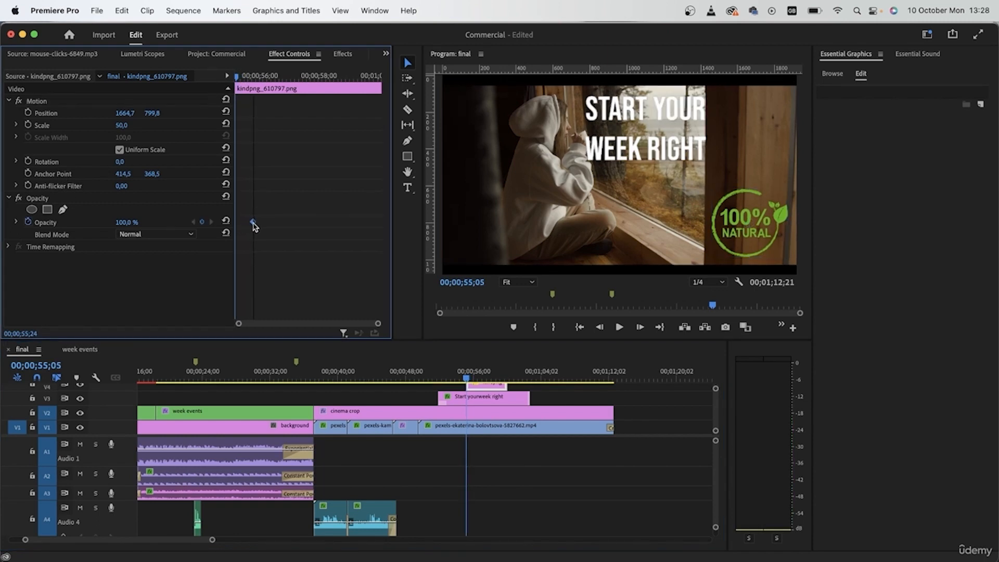
key("space")
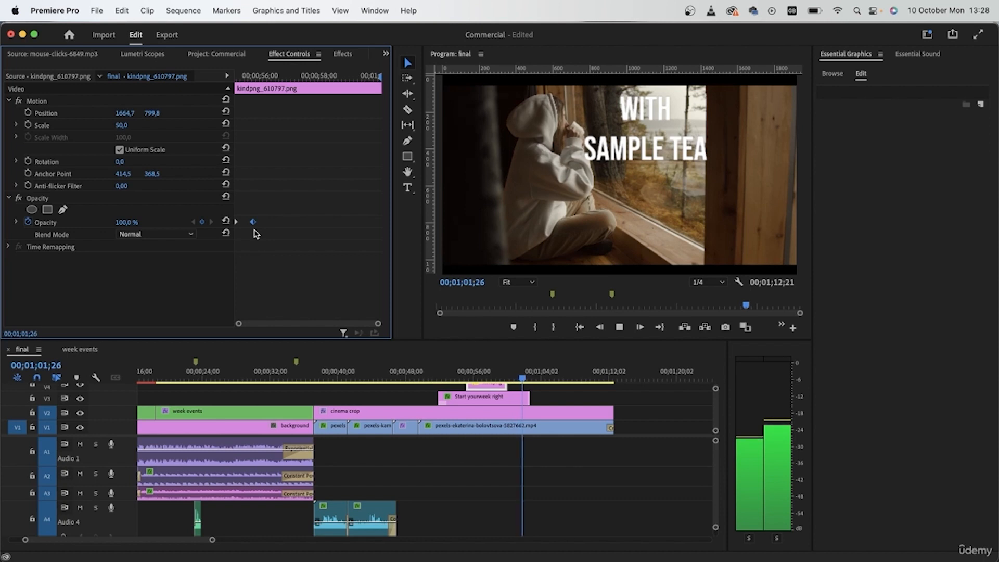
key("space")
- Shift the logo clip later in the timeline and keyframe its Opacity to fade from 100% to 0% at the clip's end
left_click(498, 390)
left_click_drag(498, 391, 514, 390)
key("space")
left_click(202, 222)
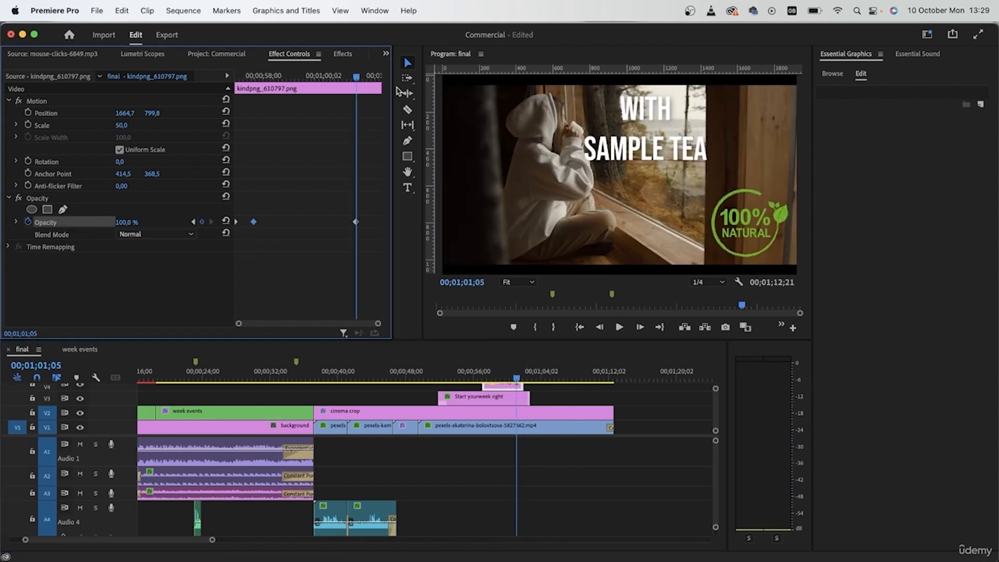
key("shift+Right")
key("shift+Right")
key("shift+Right")
key("shift+Right")
left_click_drag(126, 222, 99, 222)
left_click_drag(99, 222, 73, 222)
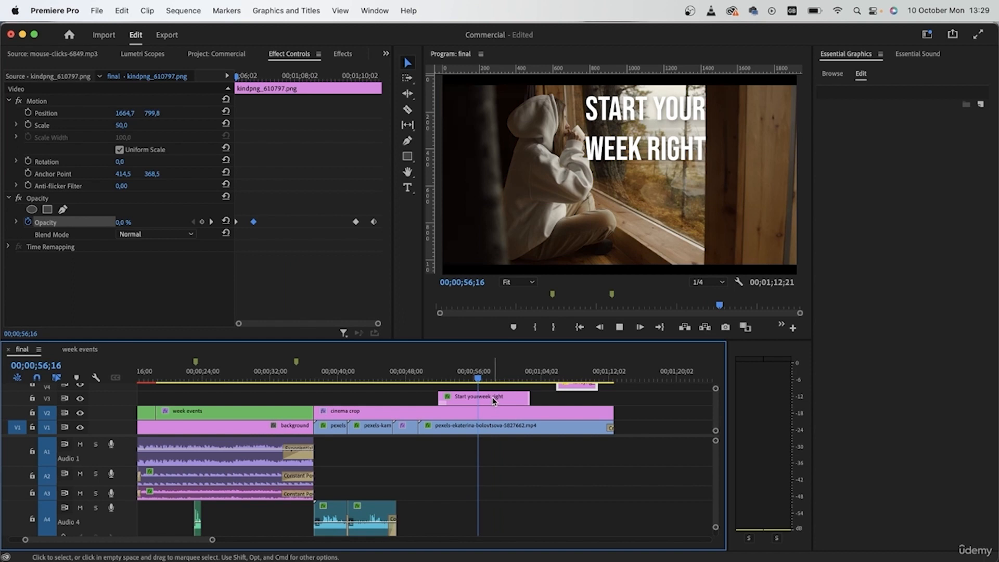
- Extend the "Start your week right" title clip, align the ends of the logo, cinema crop and video clips with it, and play the ending
left_click_drag(579, 386, 549, 397)
key("space")
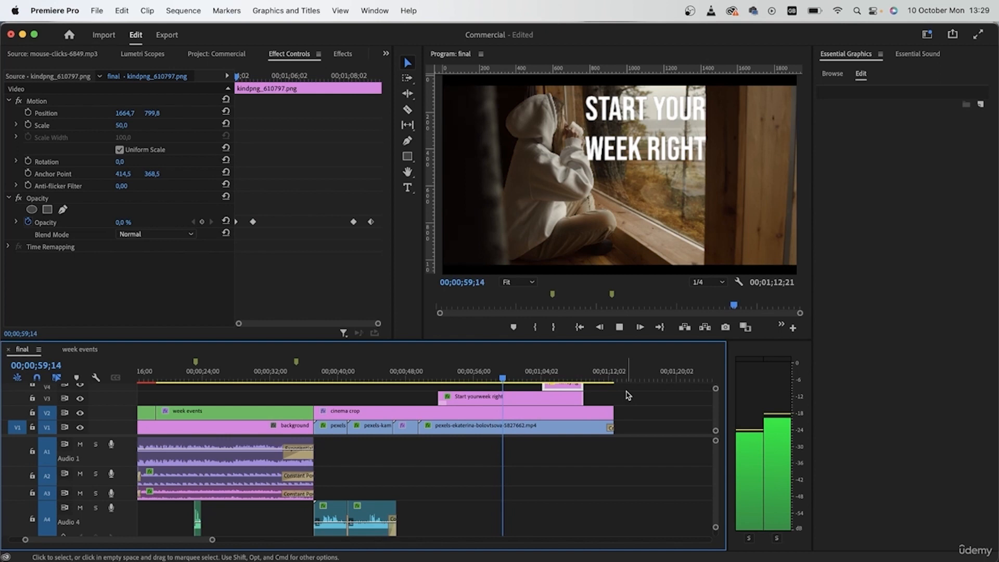
left_click(533, 401)
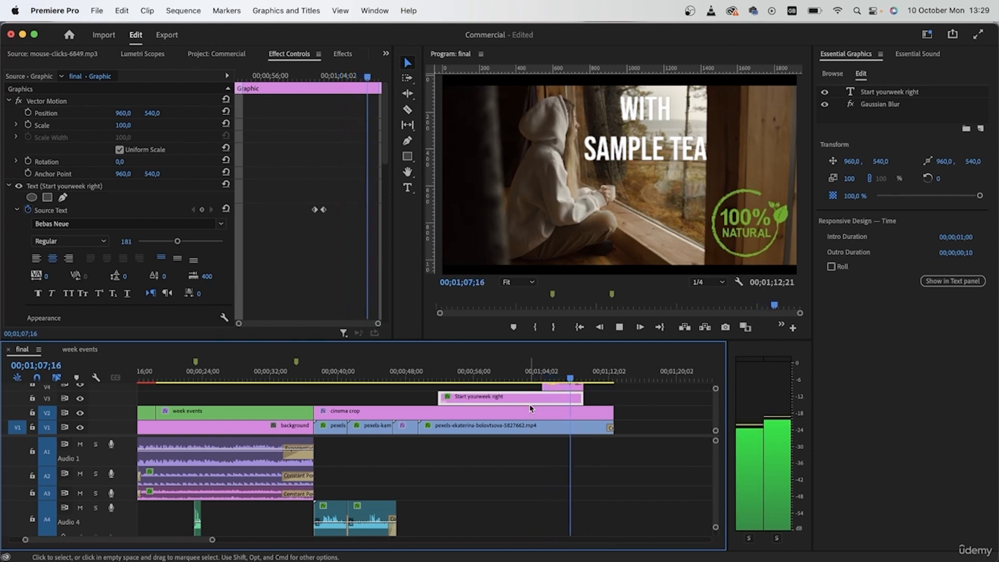
left_click(562, 378)
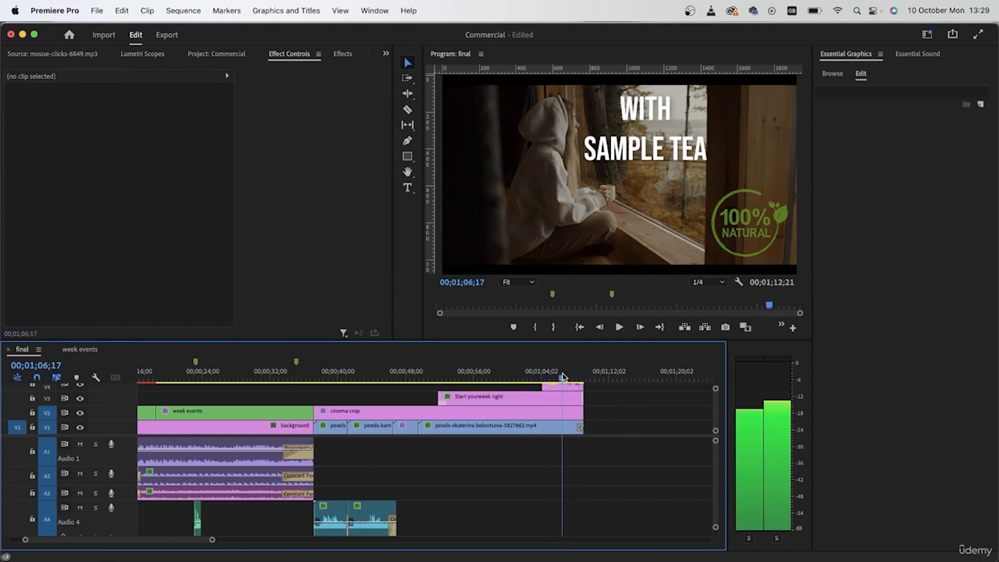
key("space")
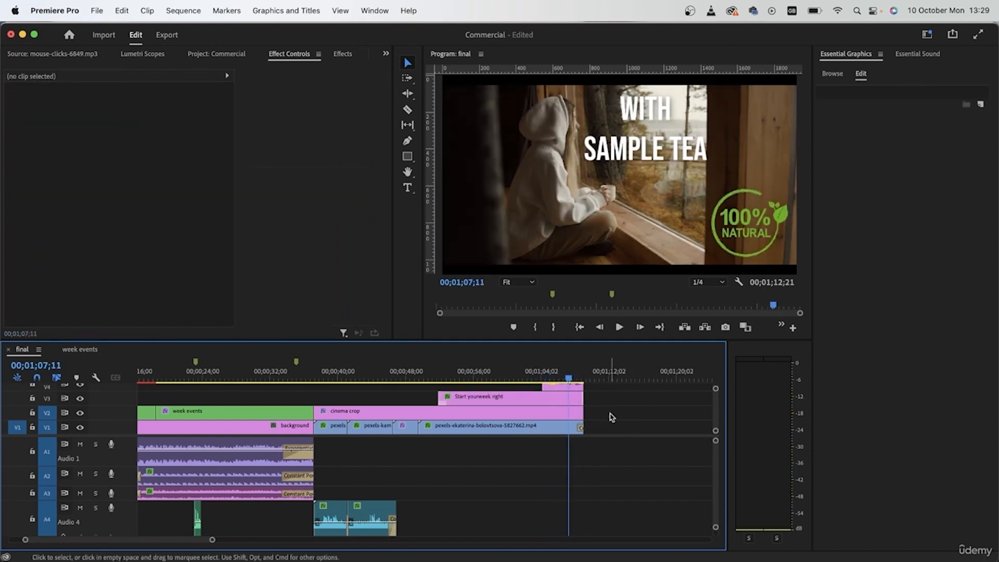
- Select the title and logo clips together and add a Cross Dissolve to their ends
scroll(611, 417, "up", 3)
scroll(585, 424, "down", 1)
left_click_drag(604, 403, 570, 431)
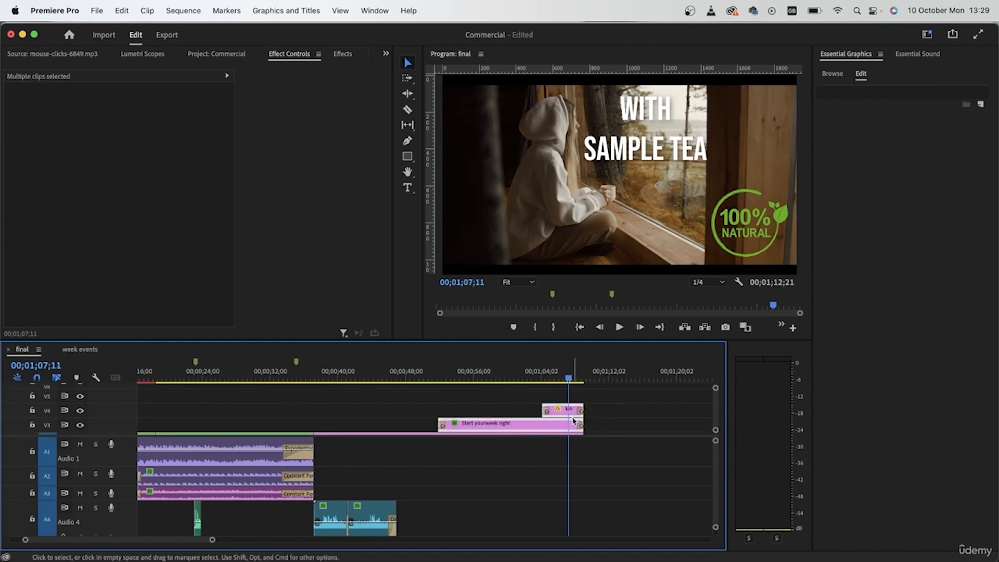
scroll(570, 431, "down", 2)
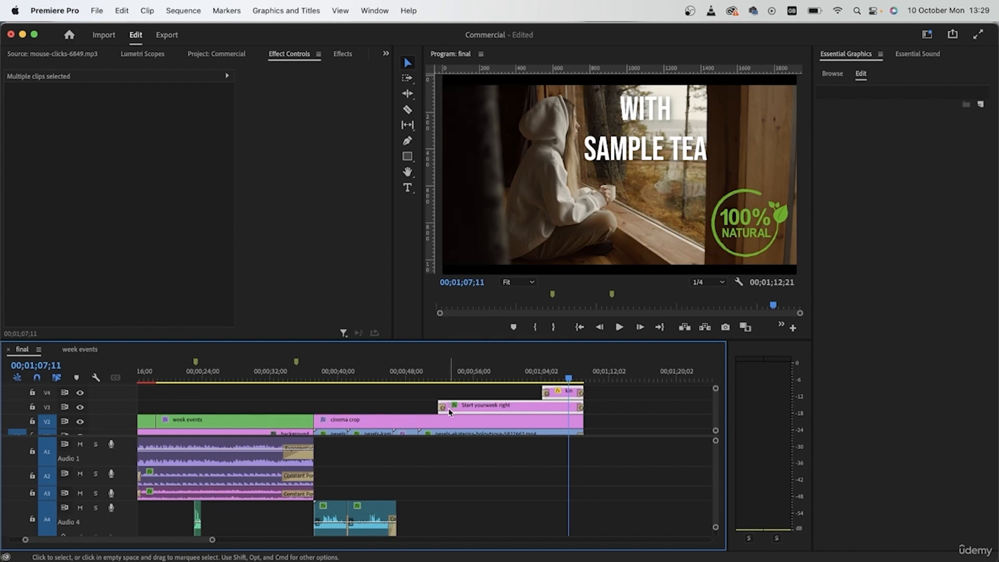
key("space")
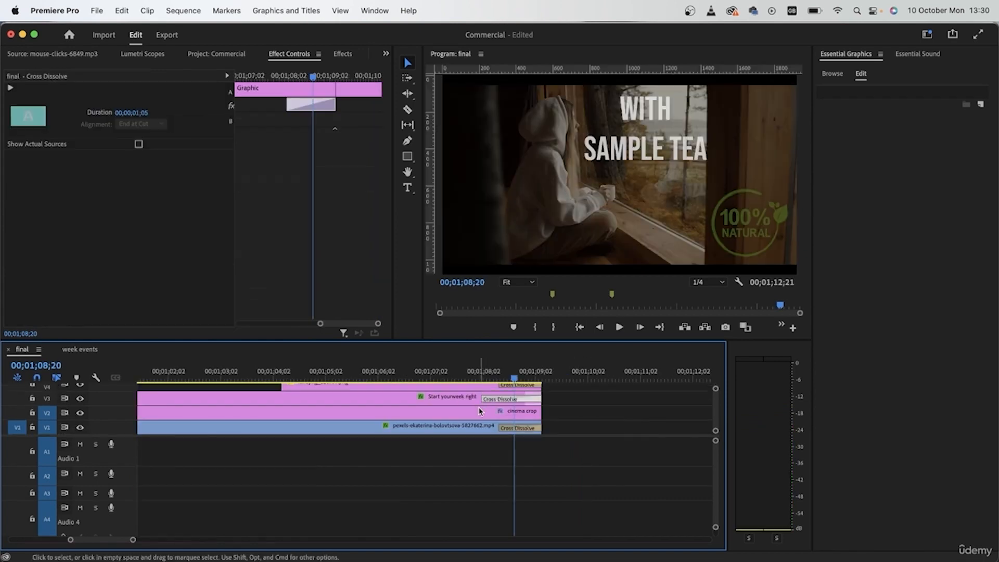
- Lengthen the Cross Dissolve at the logo clip's end to 00;00;01;06 and play the closing fade-out
scroll(479, 411, "up", 1)
left_click_drag(499, 400, 480, 399)
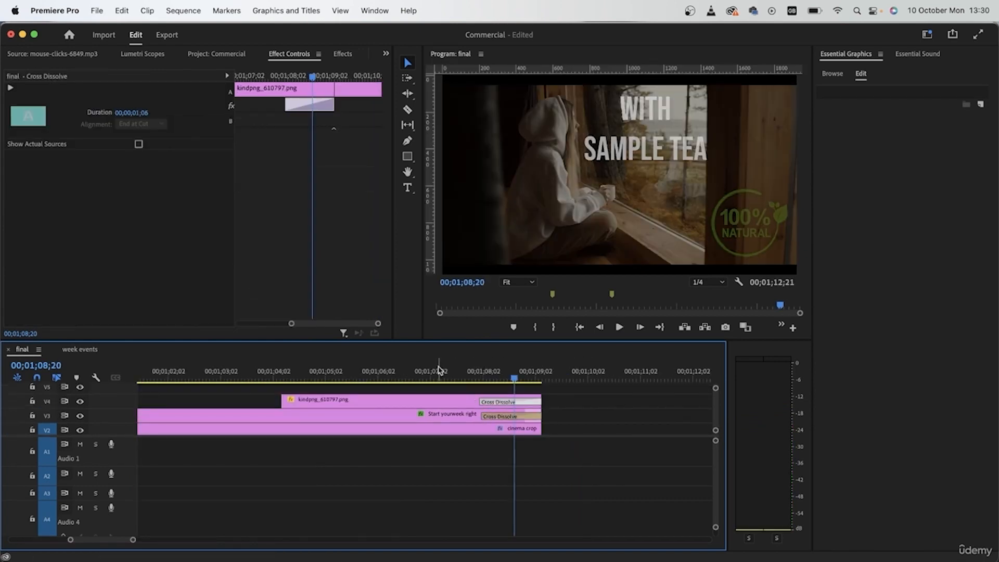
left_click(437, 370)
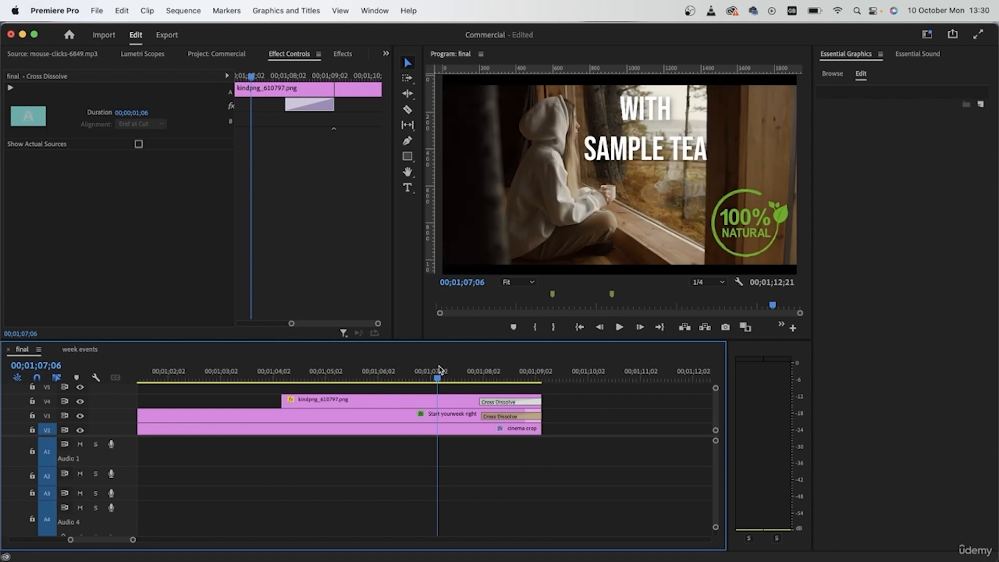
key("space")
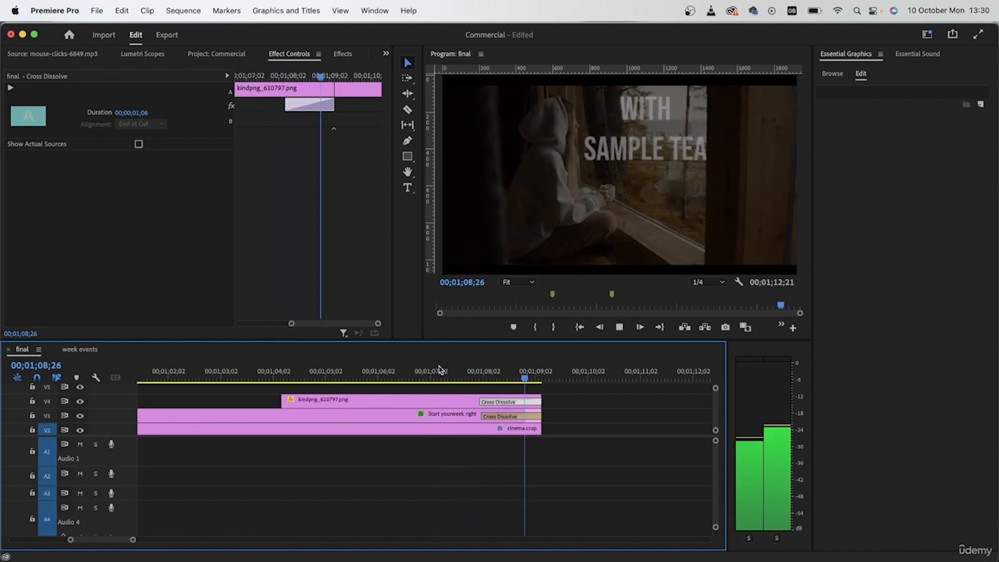
key("space")
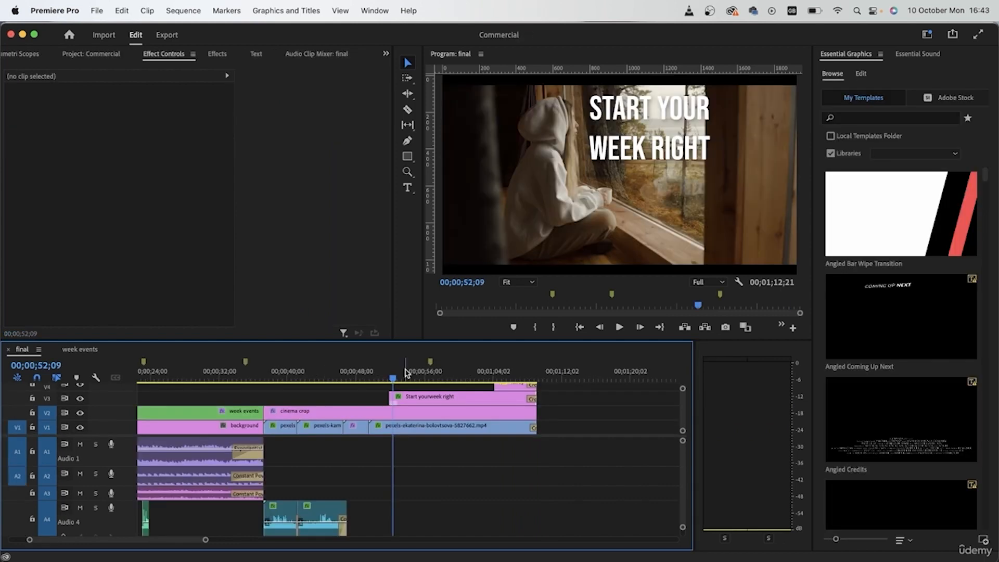
- Find the Transform effect by searching for "trans" and apply it to the "Start your week right" title clip
left_click_drag(406, 373, 448, 379)
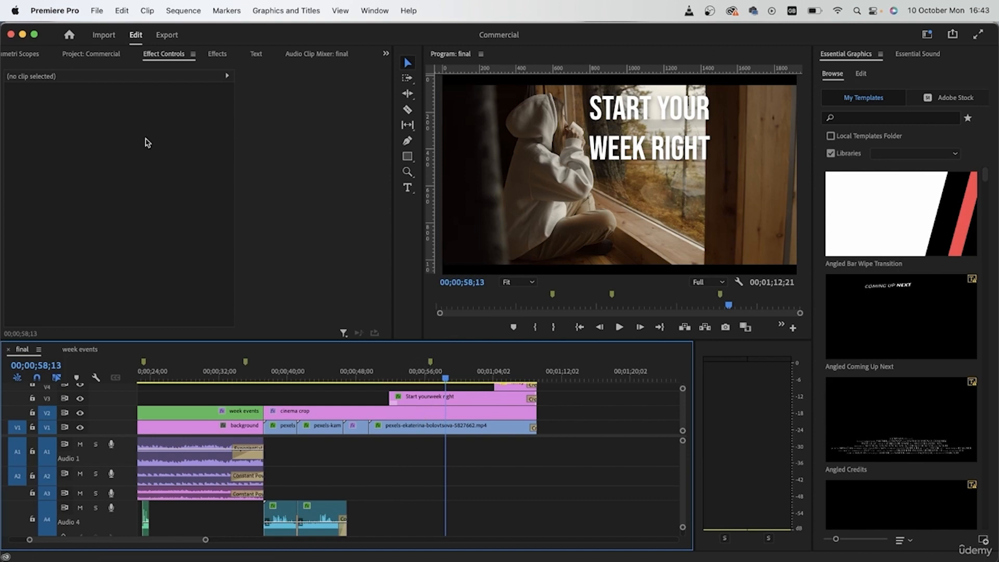
left_click(218, 54)
left_click(119, 70)
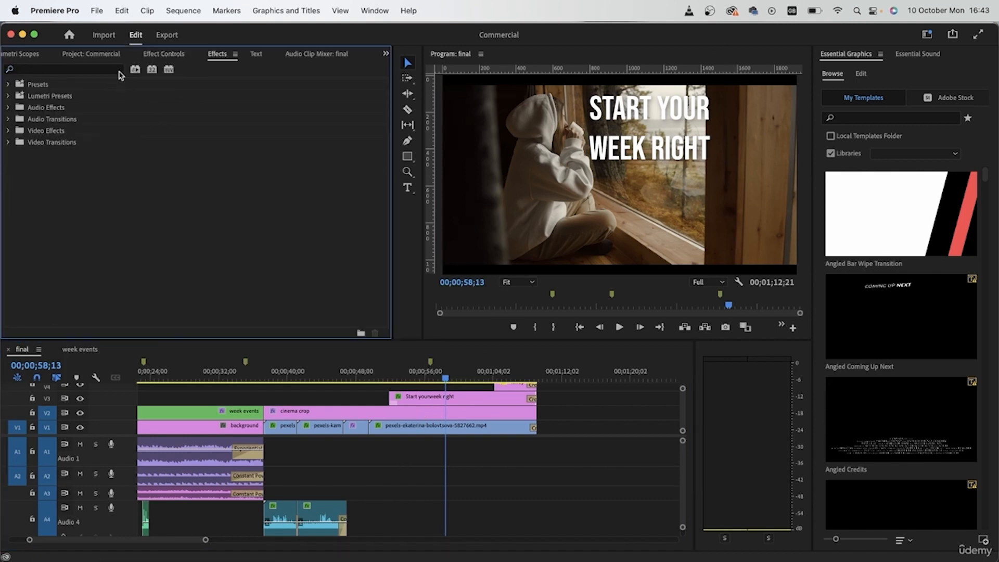
left_click(111, 73)
type("trans")
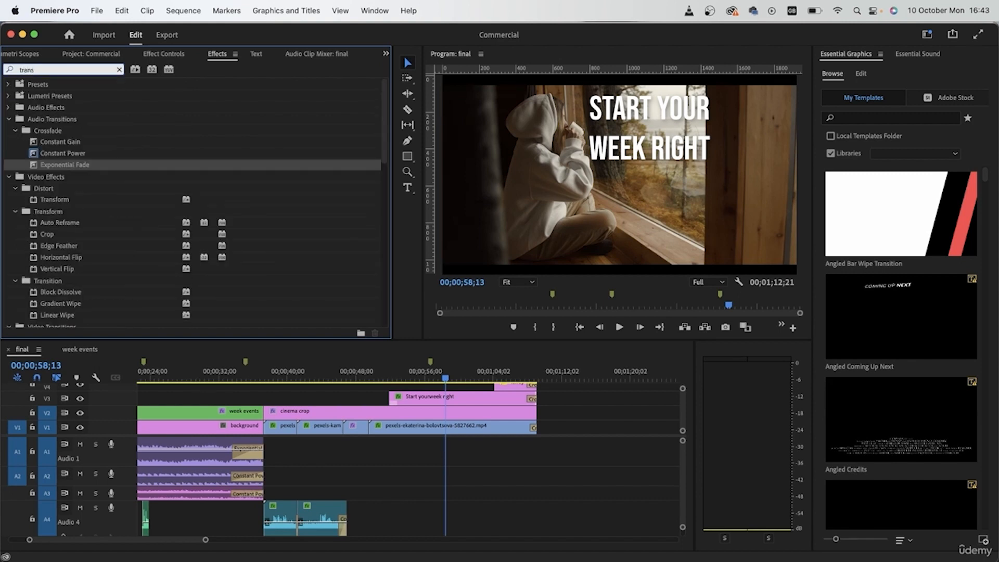
left_click_drag(95, 195, 452, 403)
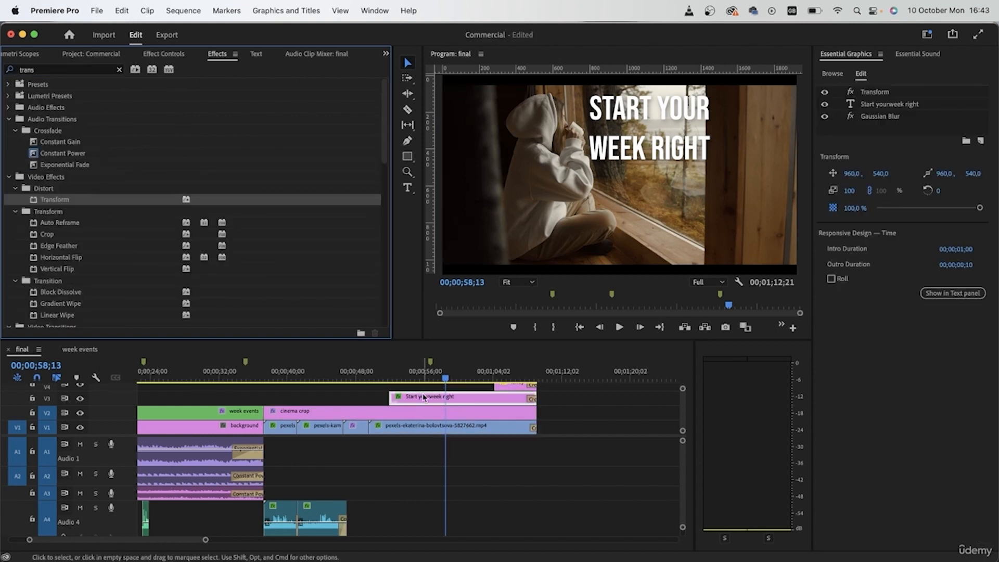
- Set the title's Transform Skew to 23 and adjust the skew so the text follows the window's perspective
left_click(163, 54)
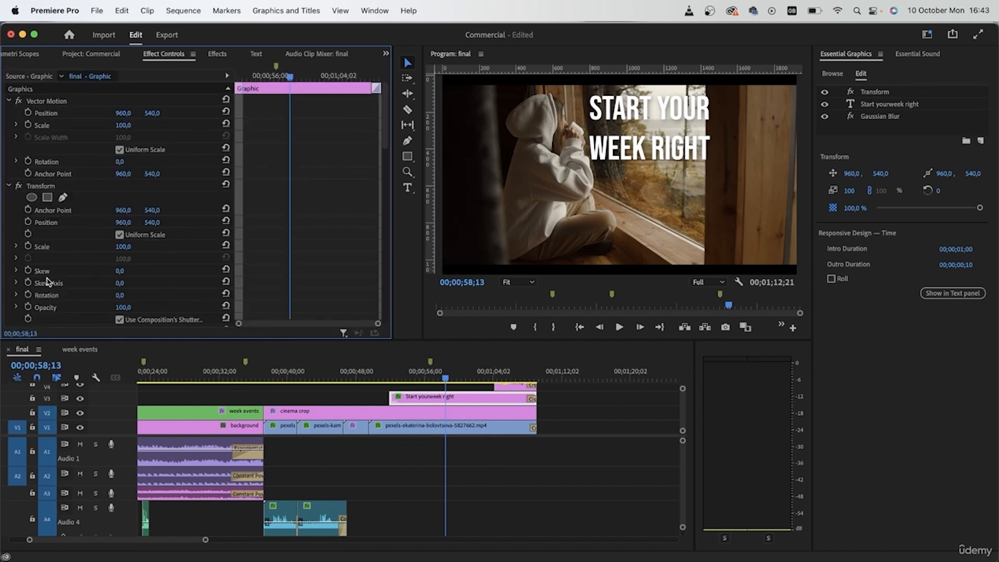
left_click_drag(119, 271, 130, 271)
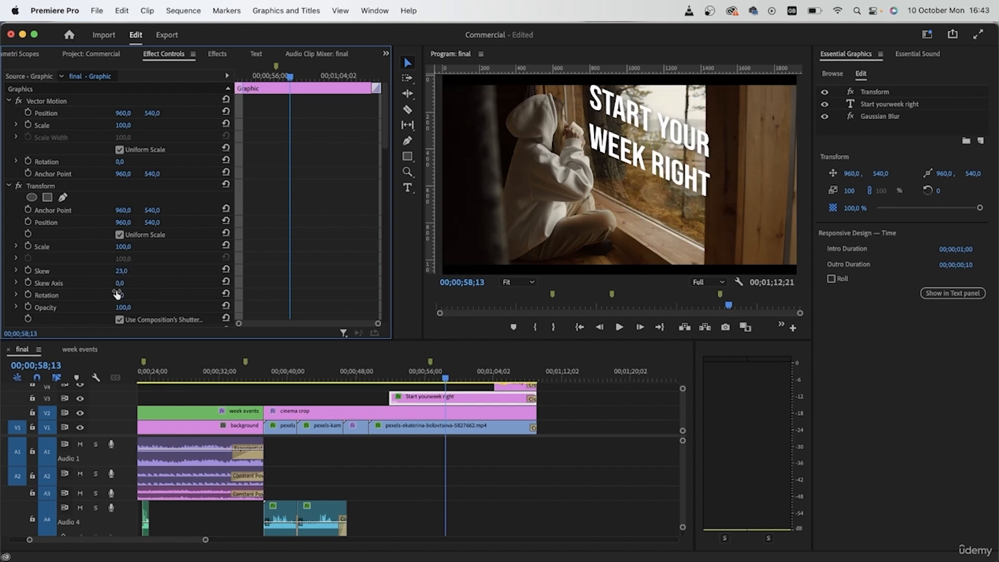
mouse_move(125, 283)
left_mouse_down()
mouse_move(139, 283)
mouse_move(108, 283)
mouse_move(116, 271)
left_mouse_up()
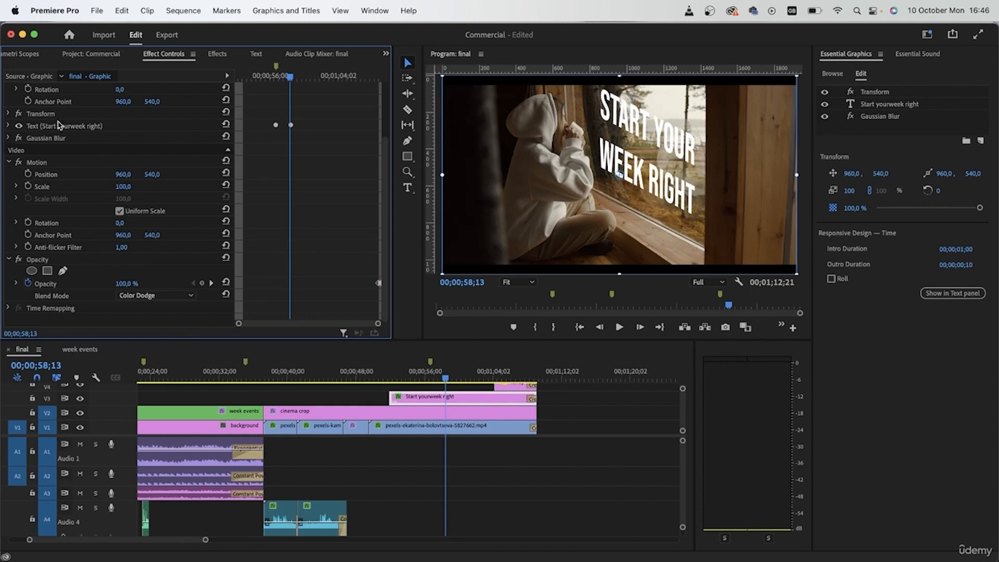
- Change the title text's fill to the beige B9B5A8 sampled from the woman's hoodie
left_click(8, 126)
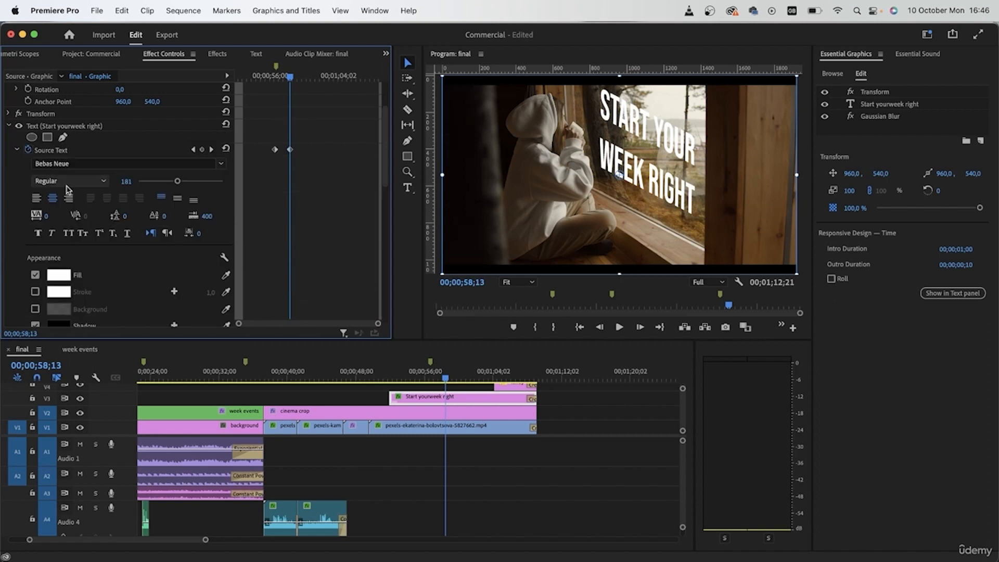
left_click(59, 276)
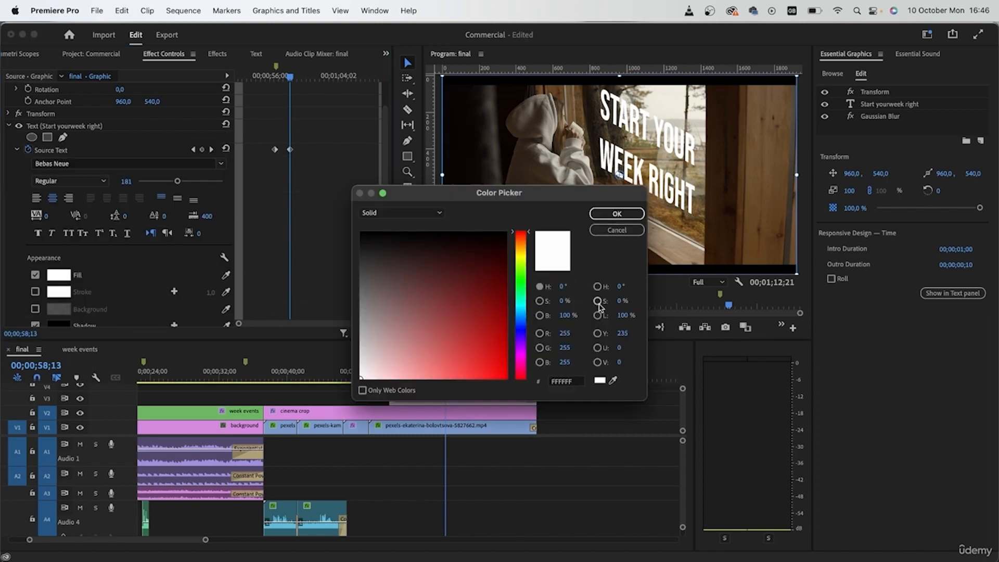
left_click_drag(573, 197, 327, 124)
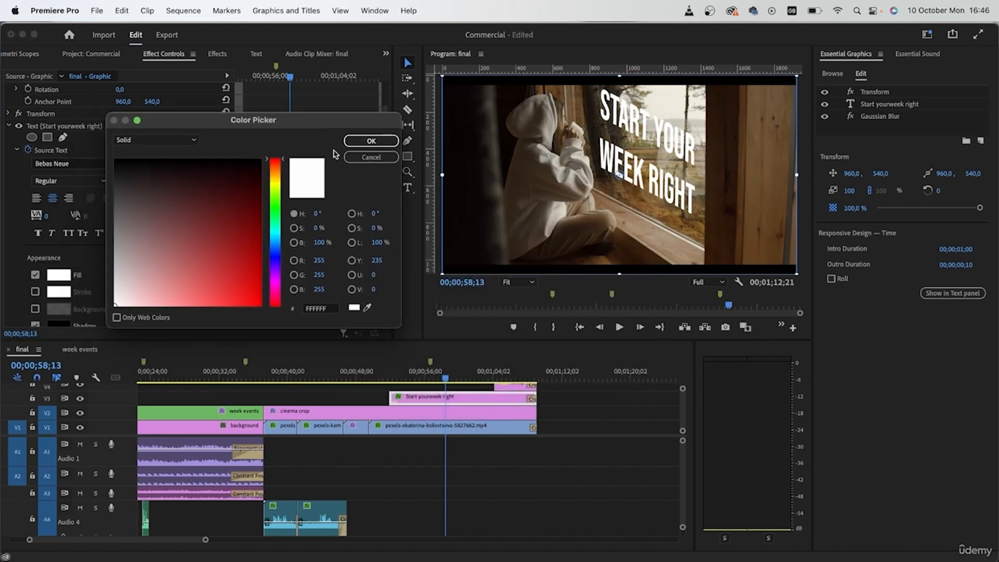
left_click(366, 309)
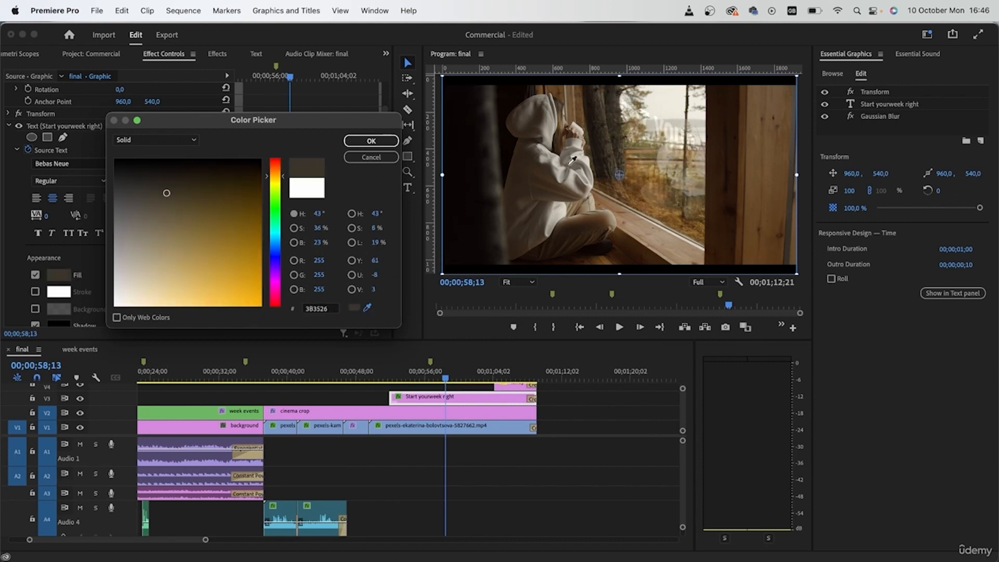
left_click(557, 219)
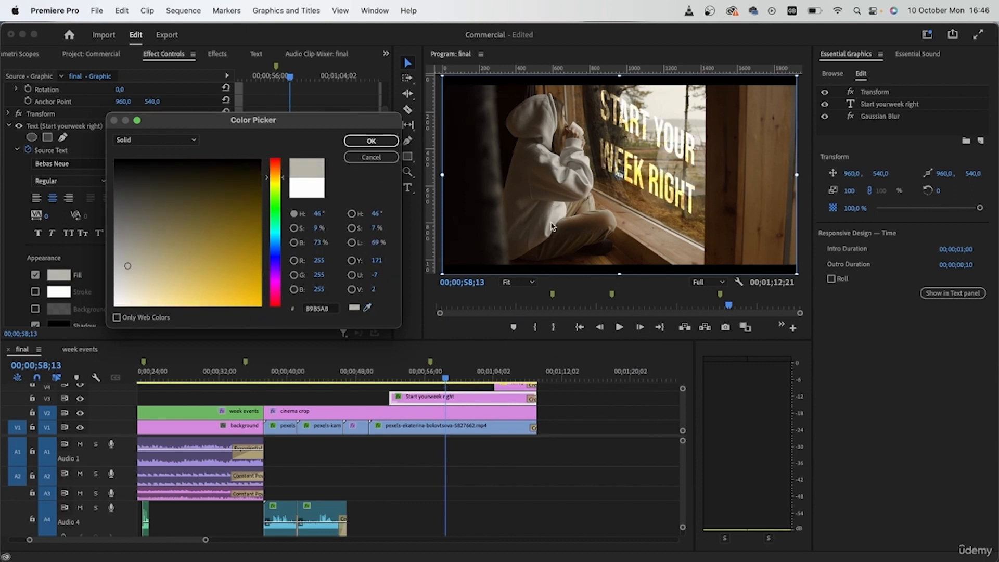
left_click(397, 142)
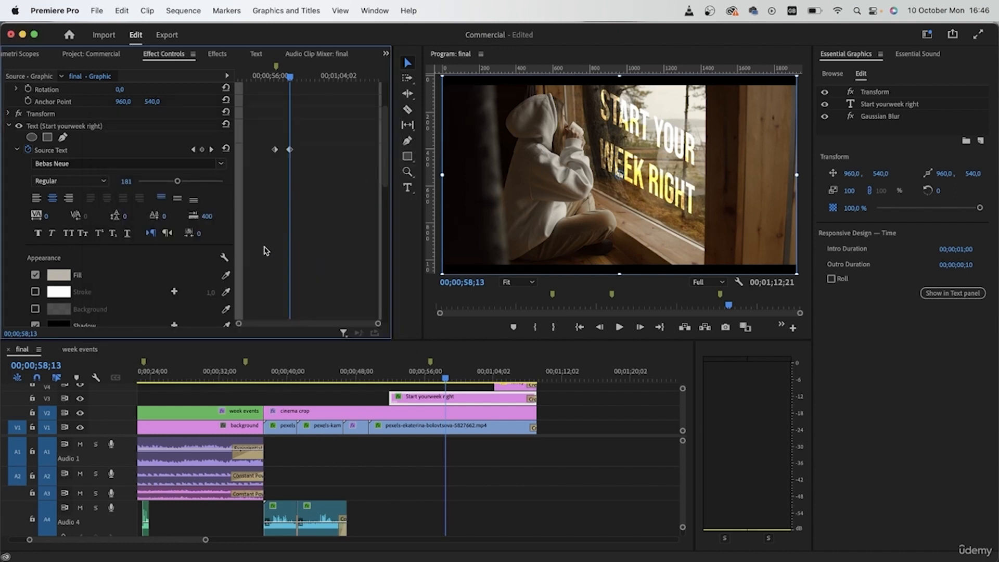
- Set the title clip's opacity blend mode to Linear Dodge (Add) and play through the title
scroll(6, 198, "down", 5)
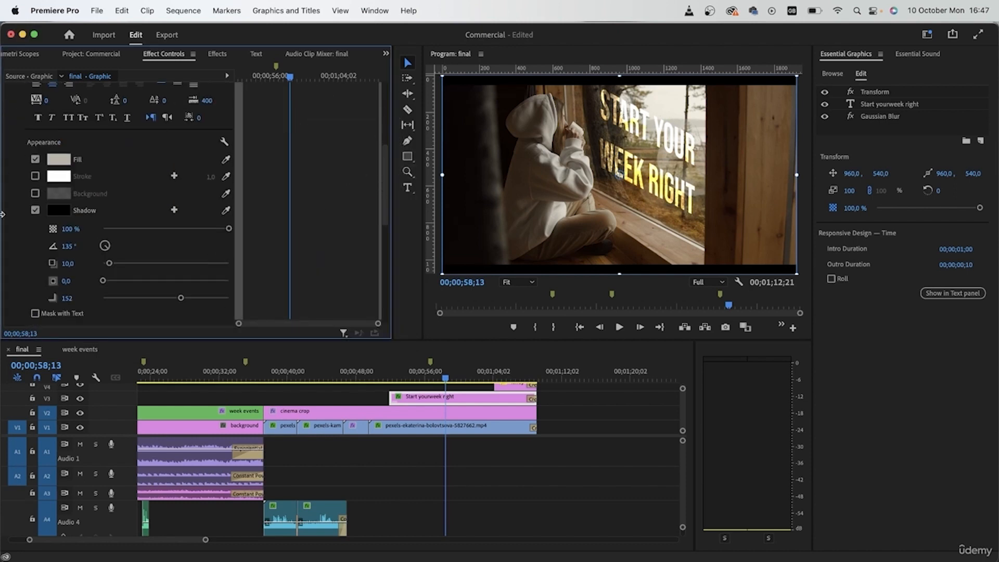
scroll(13, 256, "down", 10)
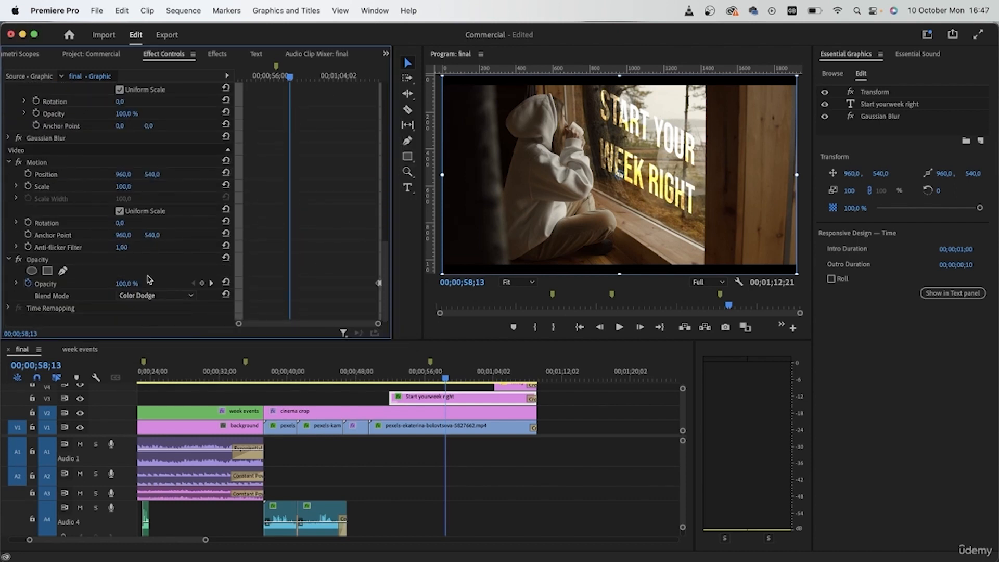
left_click(171, 296)
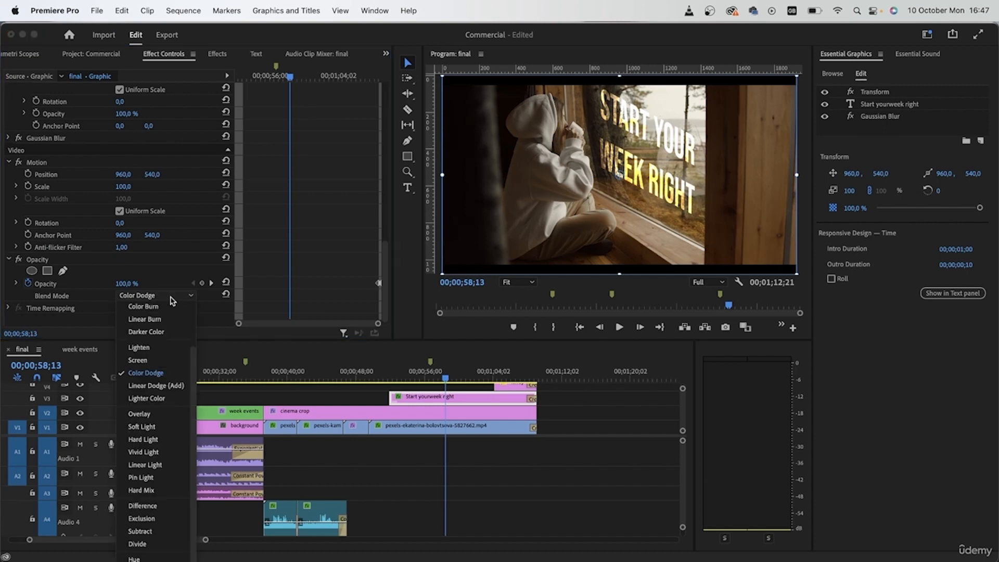
left_click(170, 386)
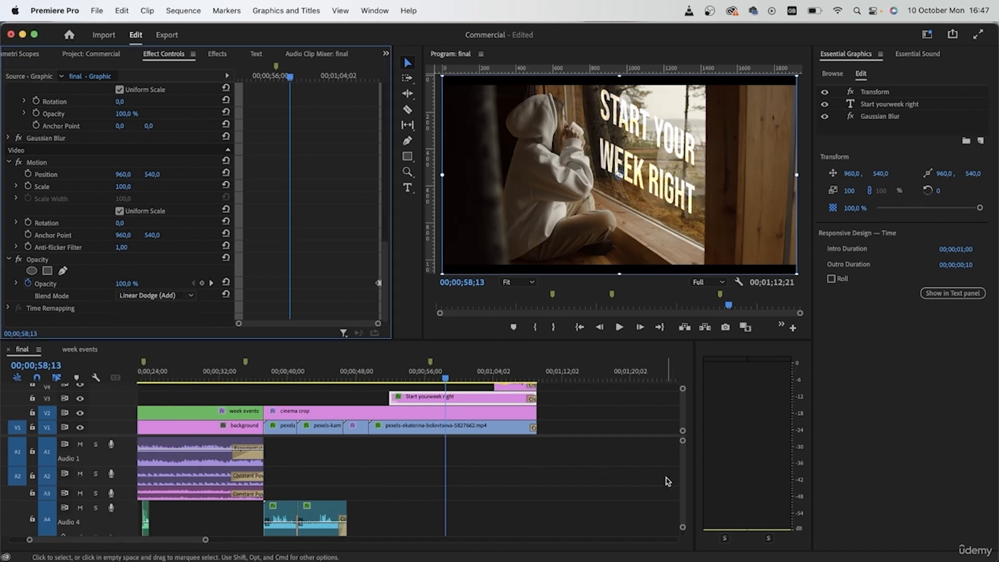
scroll(278, 183, "up", 10)
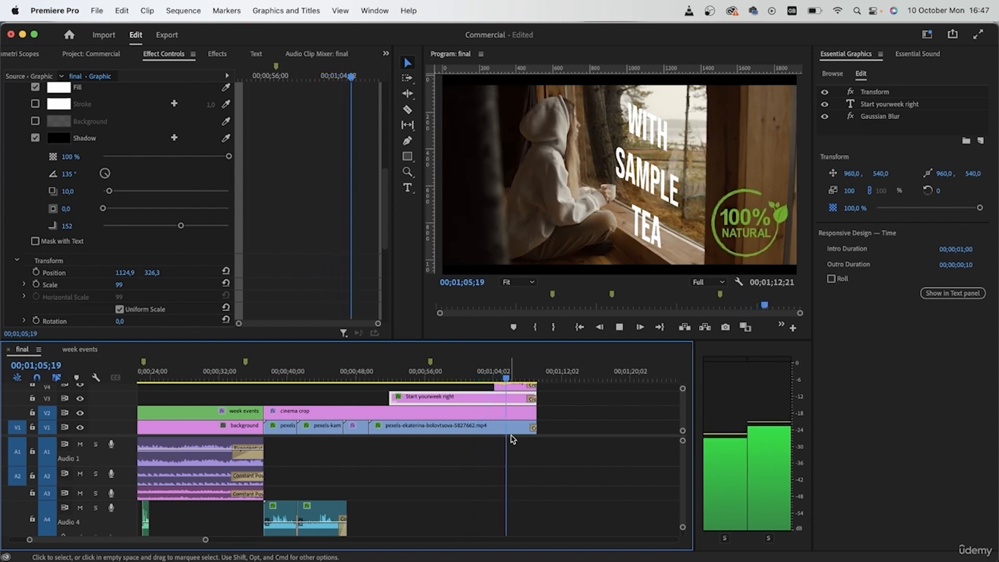
key("space")
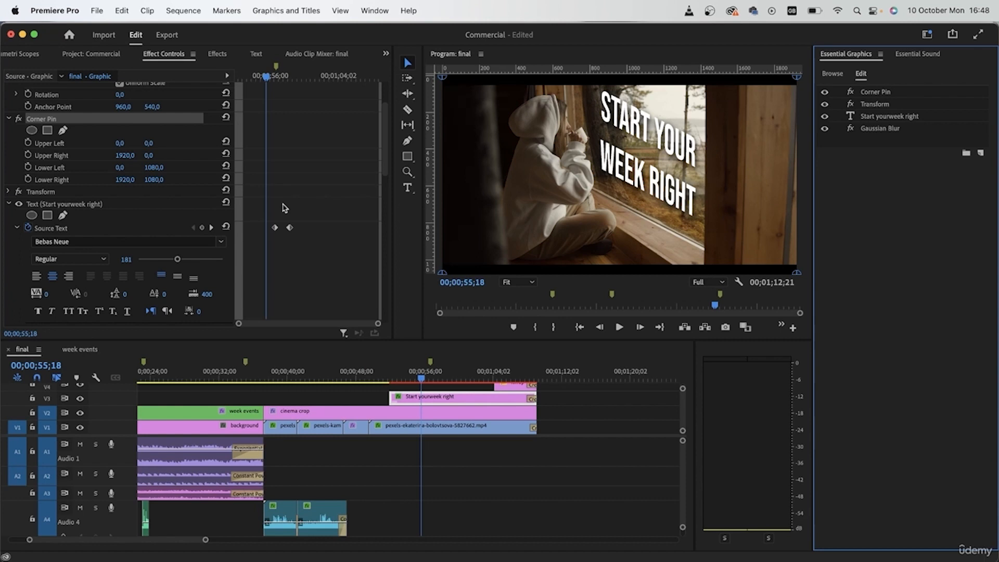
- Search the effects for "corner" to locate Corner Pin, and return to the title's effect settings
left_click(218, 54)
left_click(63, 70)
type("corner")
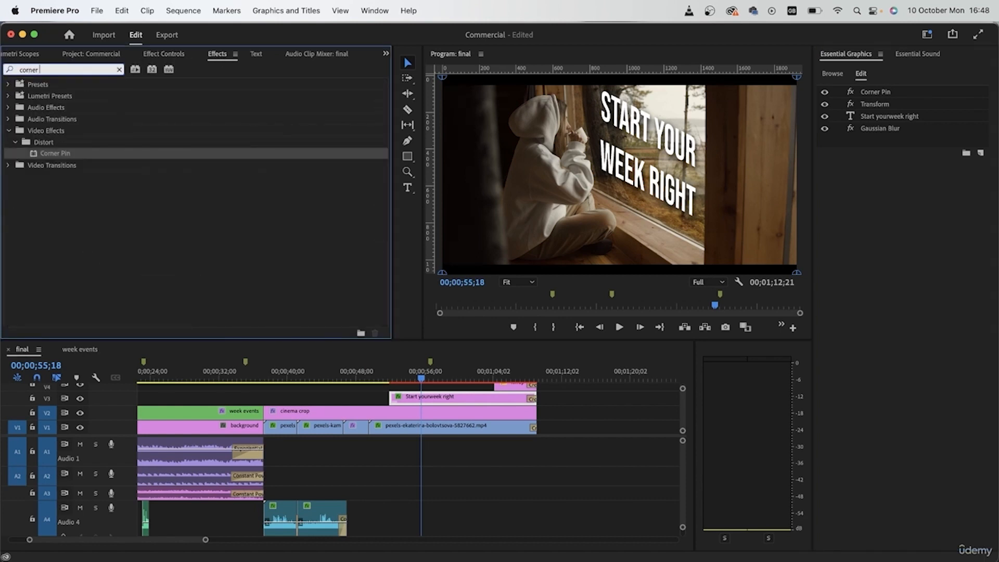
left_click(147, 55)
- Pin the title's corners to the window: upper left about 702, 56, upper right 1428, 66, lower left 733, 567, lower right 1413, 920
left_click_drag(442, 272, 579, 183)
left_click_drag(750, 94, 707, 88)
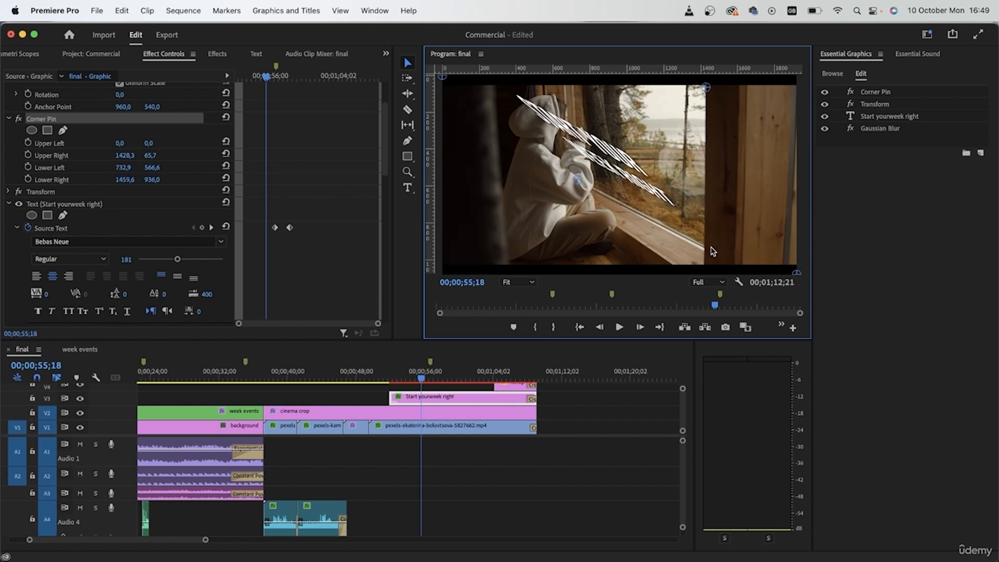
left_click_drag(704, 250, 704, 249)
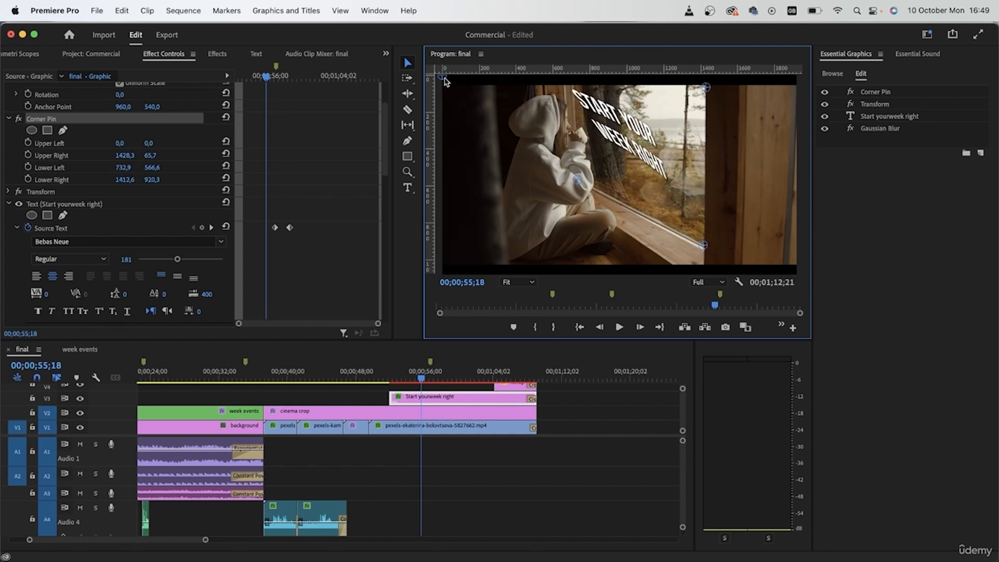
left_click_drag(444, 79, 572, 85)
scroll(52, 203, "up", 2)
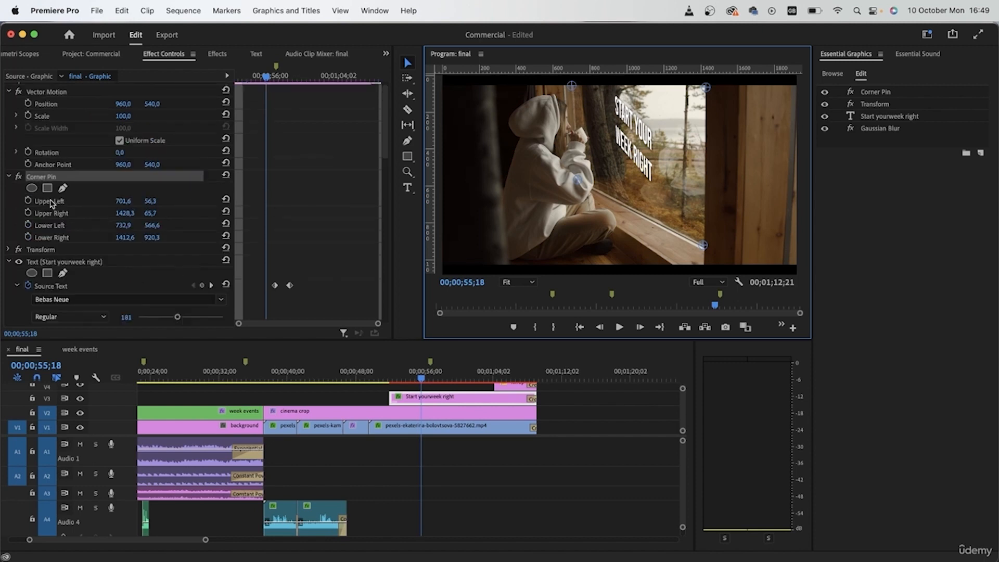
- Compare the slogan title with its Transform effect switched off and on, and delete the Transform effect
left_click(8, 263)
scroll(46, 185, "up", 1)
left_click(18, 259)
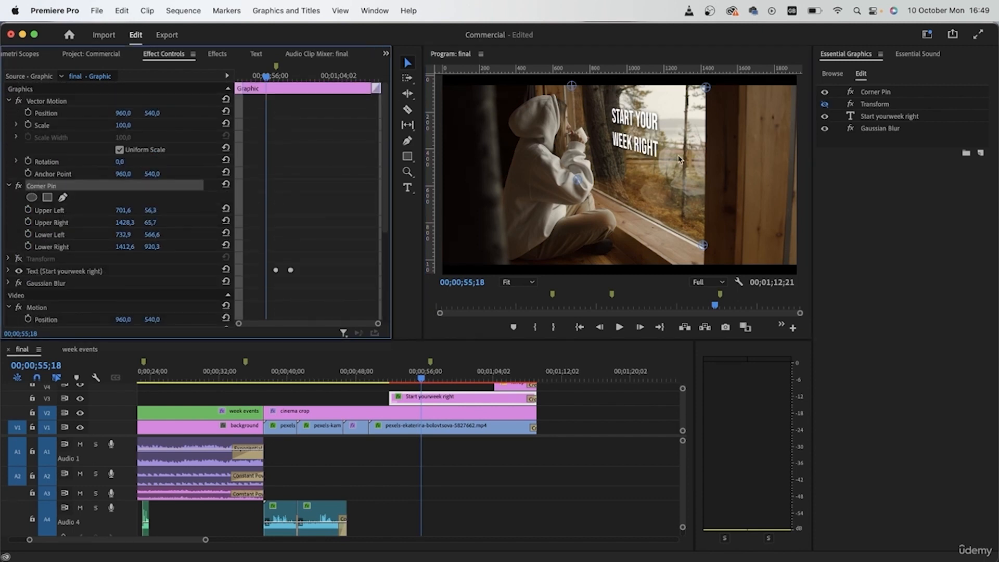
left_click(18, 259)
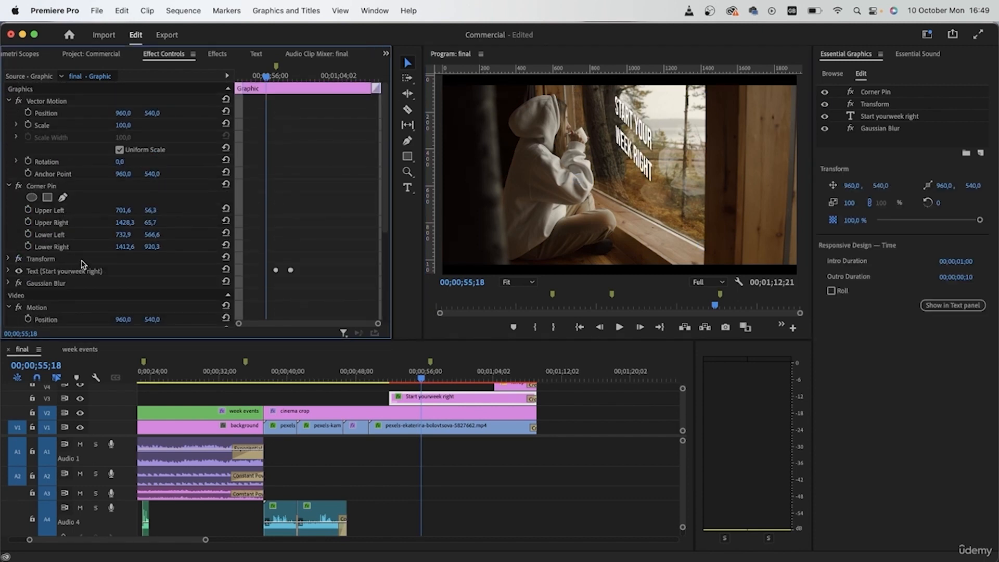
left_click(37, 260)
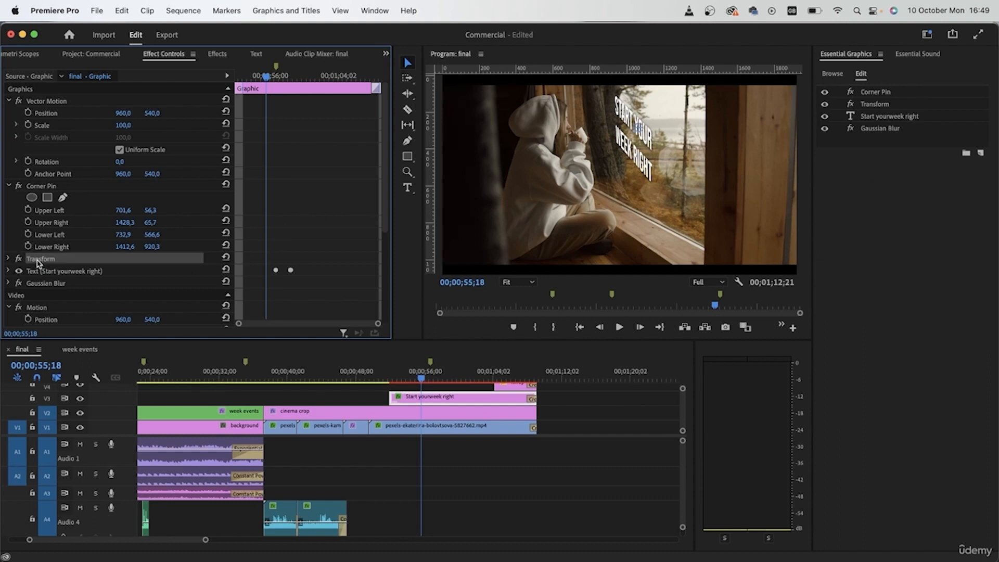
key("Delete")
- Enlarge the slogan text to size 400, set its shadow blur to 150 and reduce the shadow distance
left_click(8, 258)
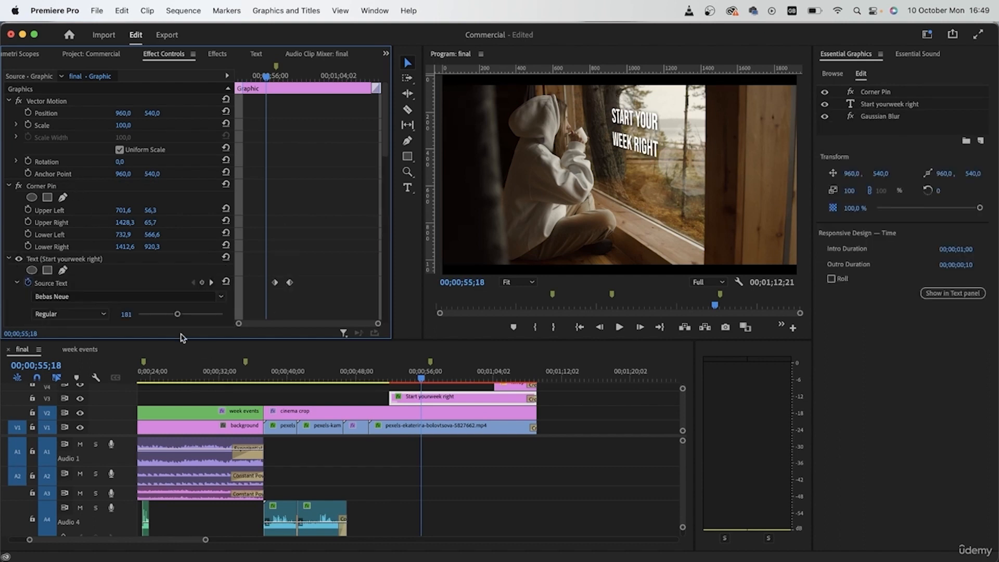
left_click_drag(177, 316, 218, 325)
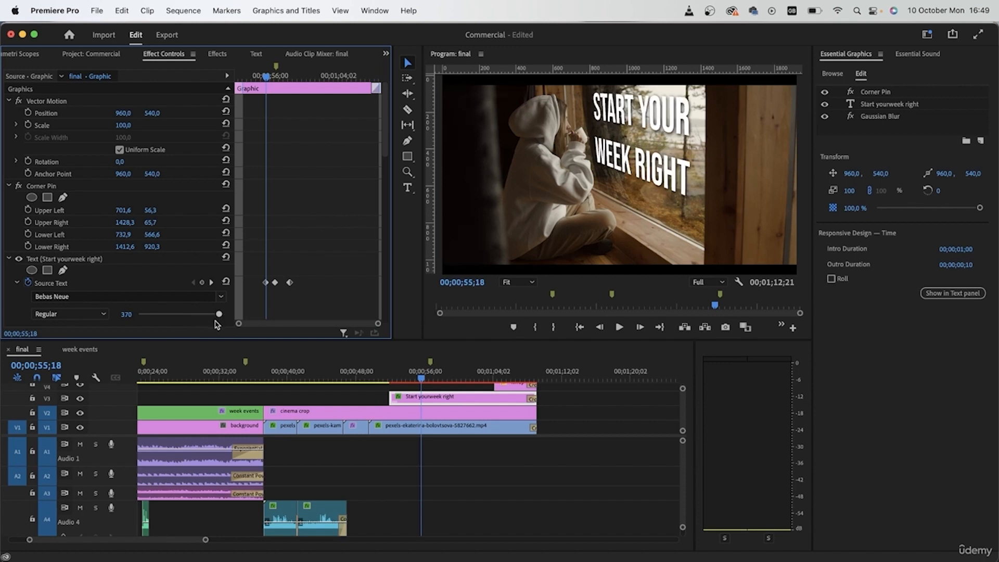
scroll(104, 234, "down", 10)
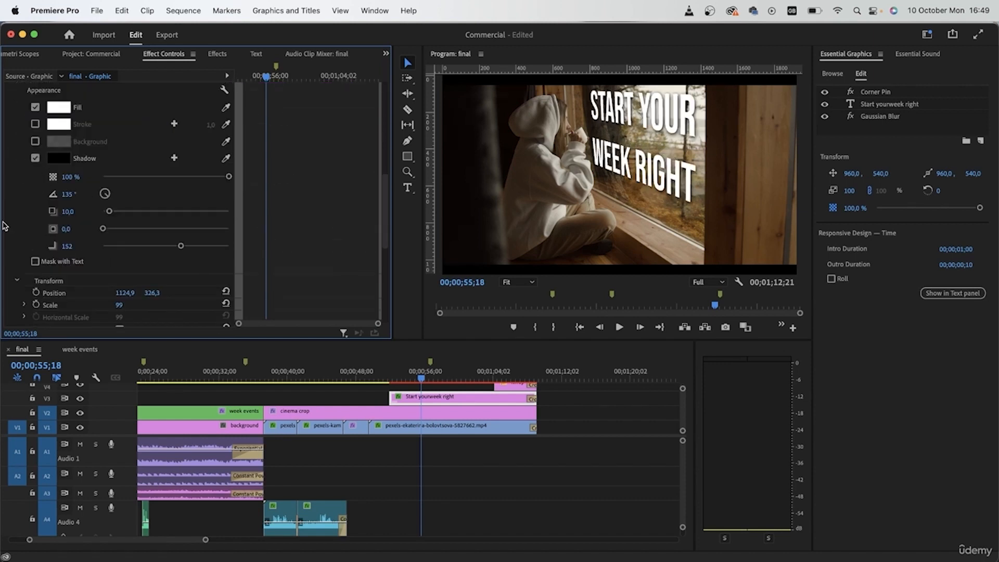
mouse_move(180, 248)
left_mouse_down()
mouse_move(159, 249)
mouse_move(179, 248)
left_mouse_up()
scroll(707, 208, "up", 2)
scroll(708, 208, "up", 2)
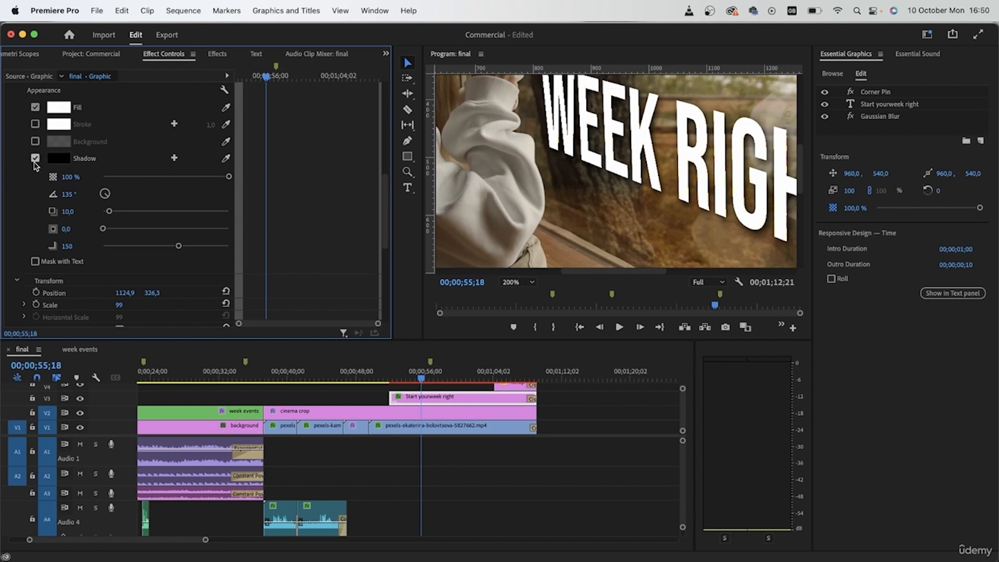
left_click_drag(109, 212, 89, 238)
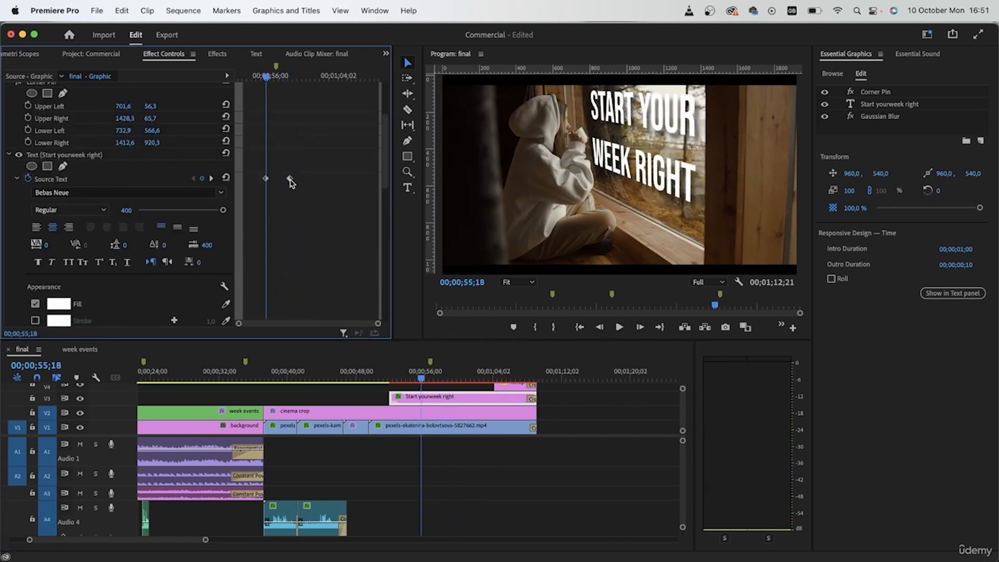
- Remove the slogan's last source text keyframe, retype the text at 00;00;57;15 as "with" over "sample tea", and play it through
left_click_drag(306, 166, 280, 193)
left_click_drag(274, 78, 283, 78)
left_click(408, 188)
left_click(636, 170)
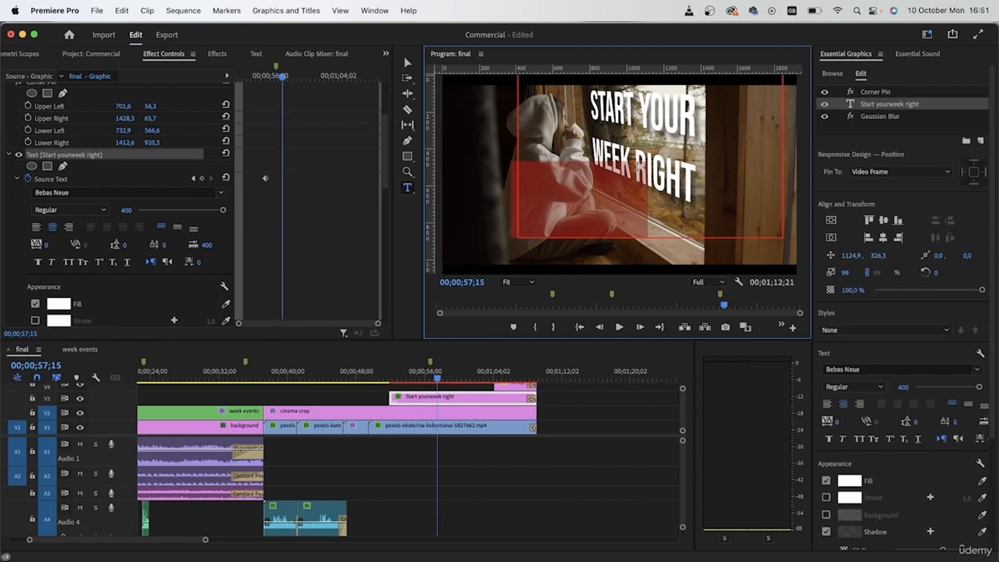
key("super+s")
type("with")
key("Return")
type("sample tea")
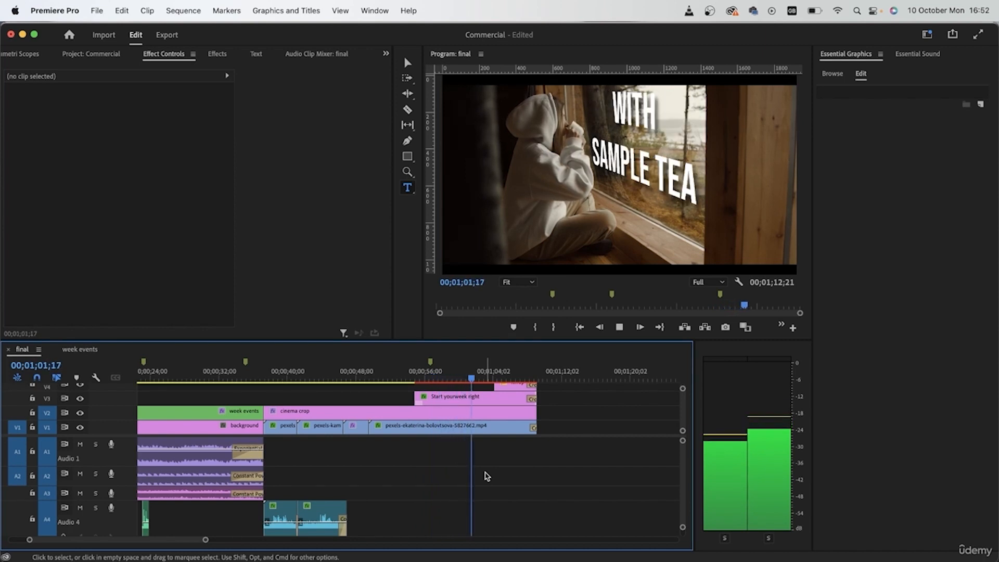
key("space")
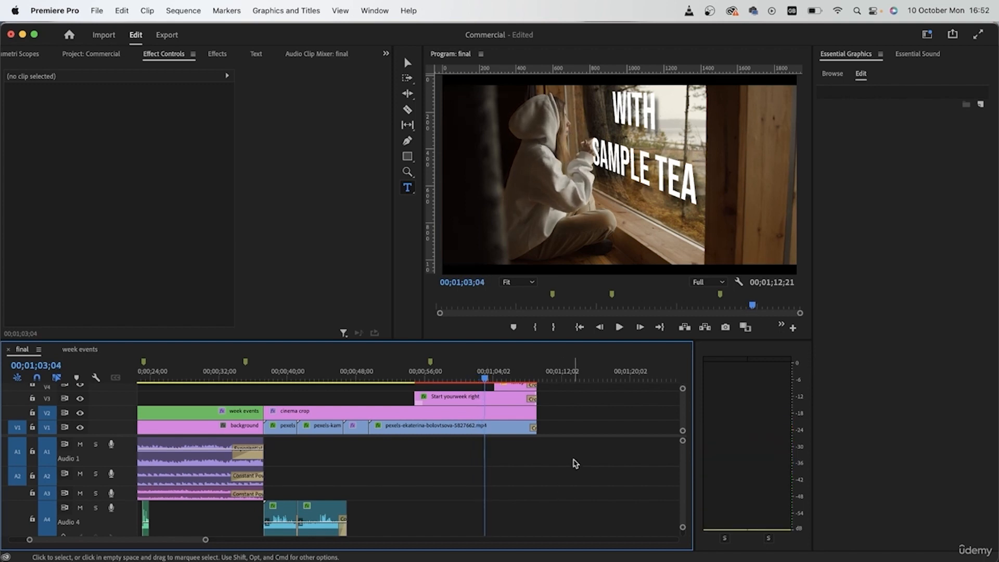
- Delete the Commercial Linked item from the project's media
scroll(580, 411, "up", 3)
scroll(486, 426, "down", 1)
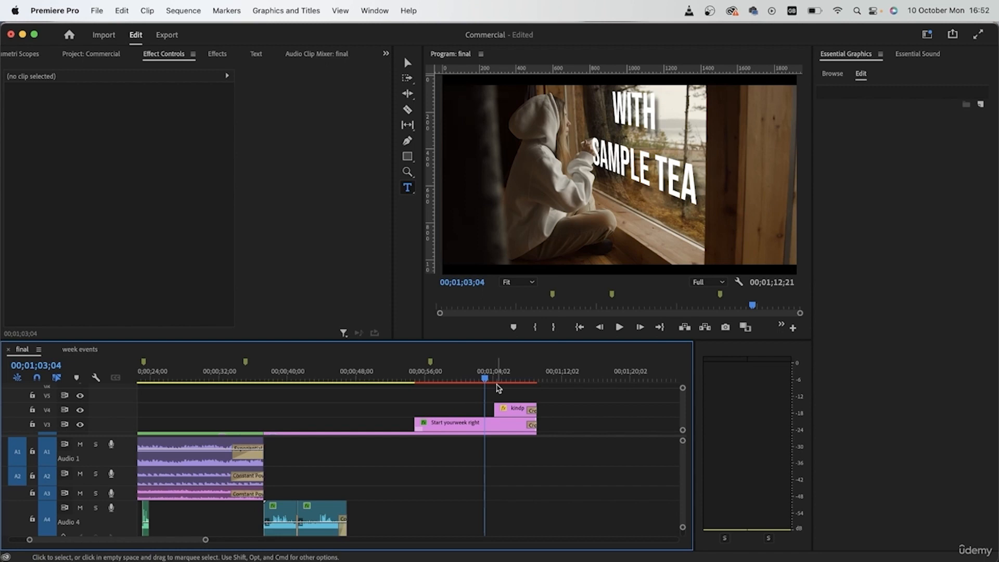
left_click(92, 55)
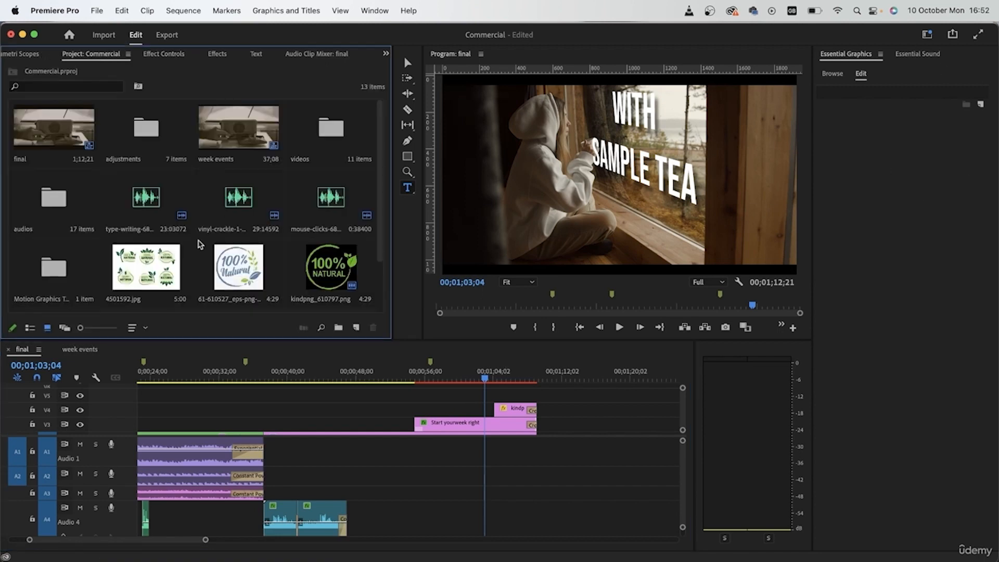
left_click(72, 290)
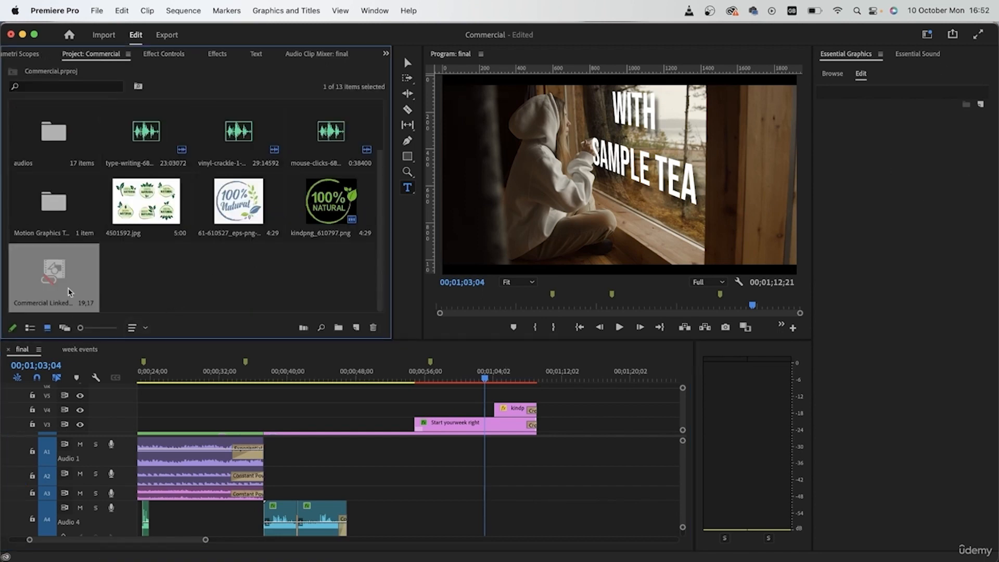
key("Delete")
- Find the Gaussian Blur effect by searching for "gaussi" and apply it to the video clip of the woman at the window
key("shift+7")
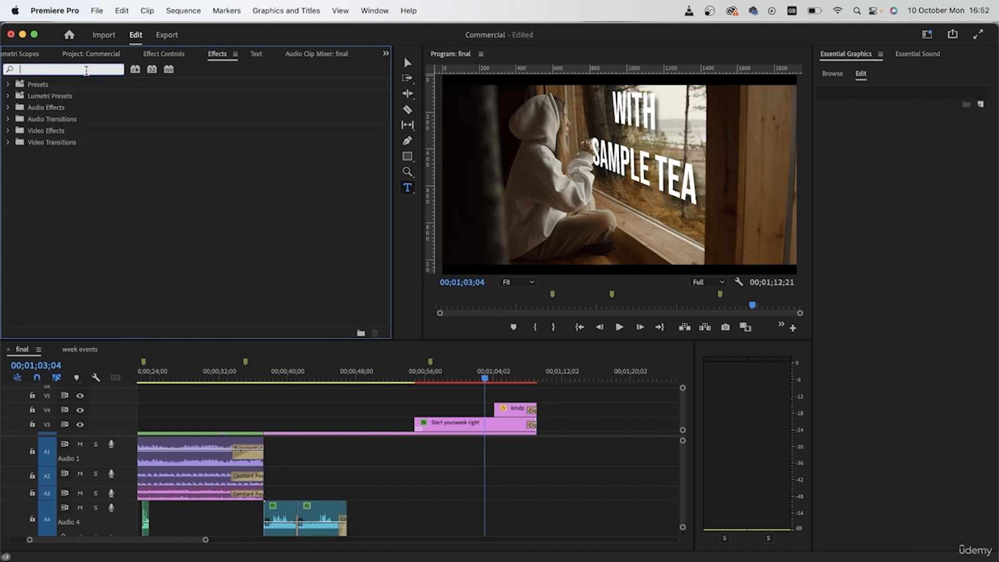
type("gaussi")
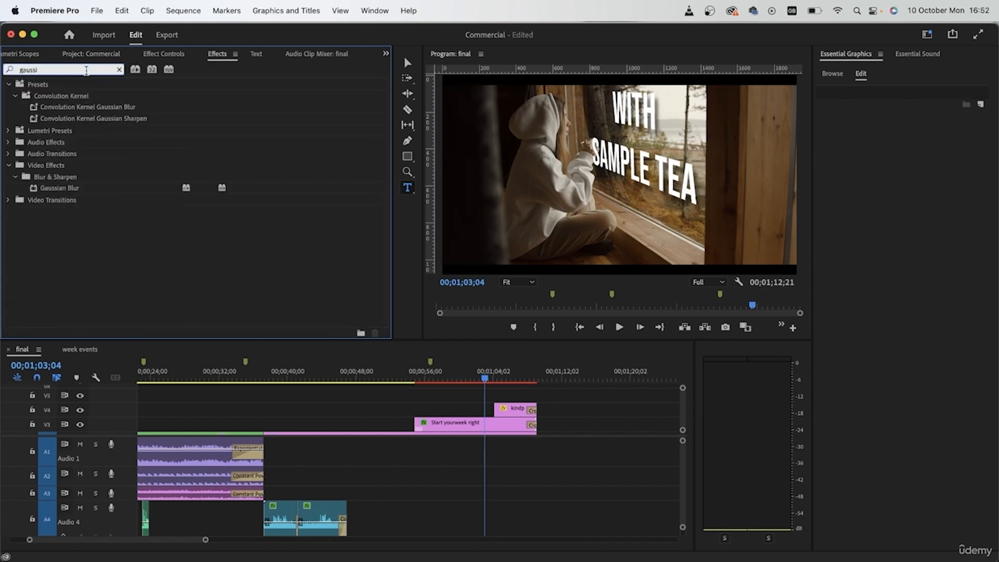
left_click_drag(47, 189, 243, 285)
scroll(585, 427, "down", 3)
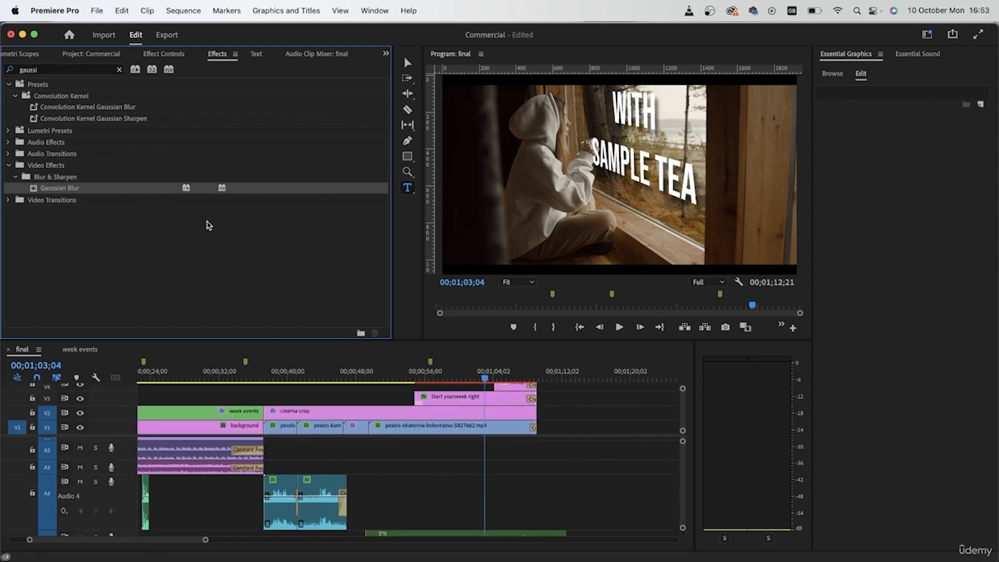
left_click_drag(66, 189, 452, 427)
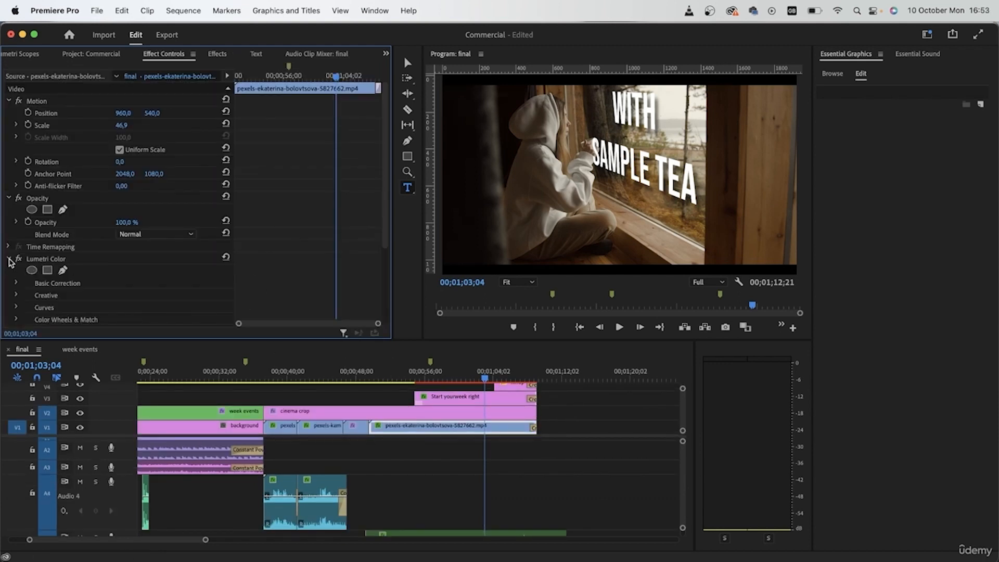
- Keyframe the clip's Gaussian Blur blurriness from 0 to 124 at 00;01;03;04, starting about a second earlier
left_click(9, 259)
scroll(27, 281, "down", 1)
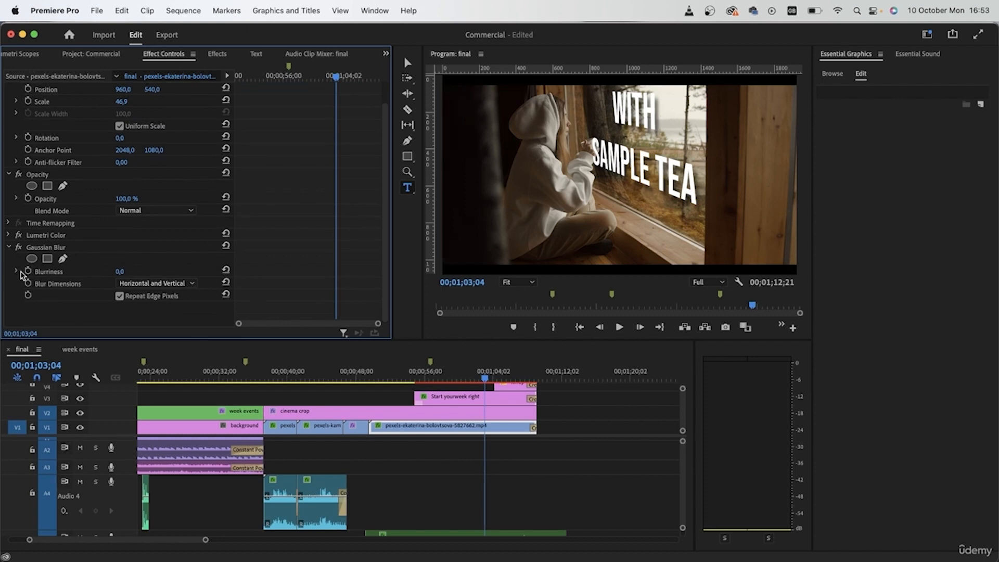
left_click(28, 271)
left_click_drag(332, 271, 326, 271)
left_click_drag(120, 271, 185, 271)
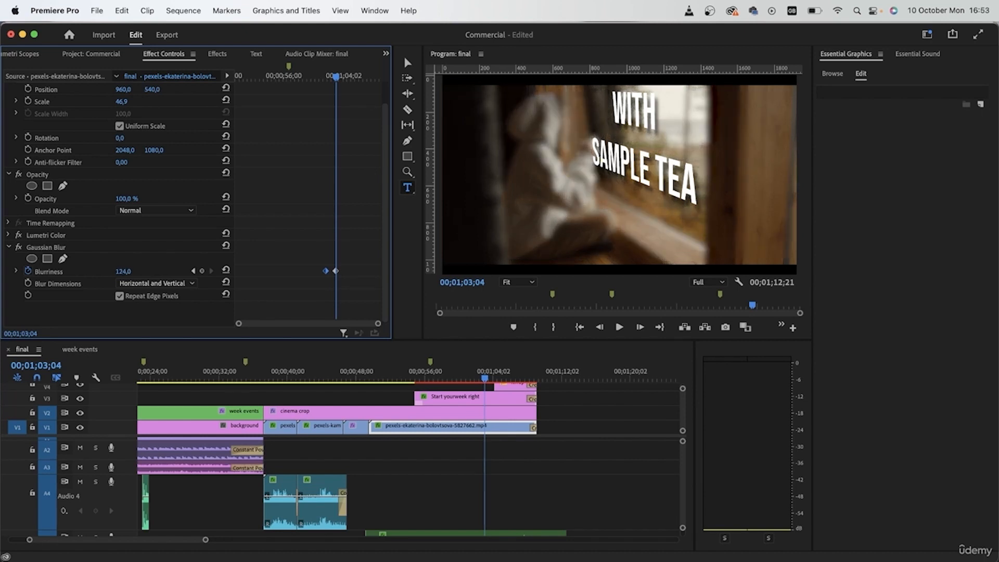
- Trim the end of the slogan title so it finishes just before the background blur begins, and play that section
left_click(513, 402)
left_click_drag(536, 401, 482, 408)
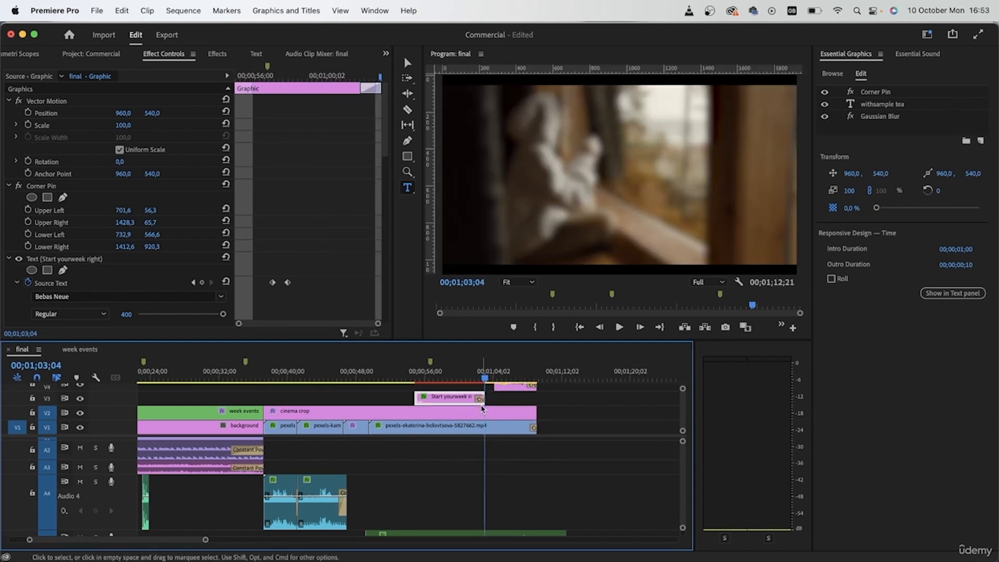
left_click(493, 430)
left_click(331, 77)
left_click_drag(331, 77, 317, 74)
left_click(458, 397)
left_click_drag(483, 398, 417, 379)
key("space")
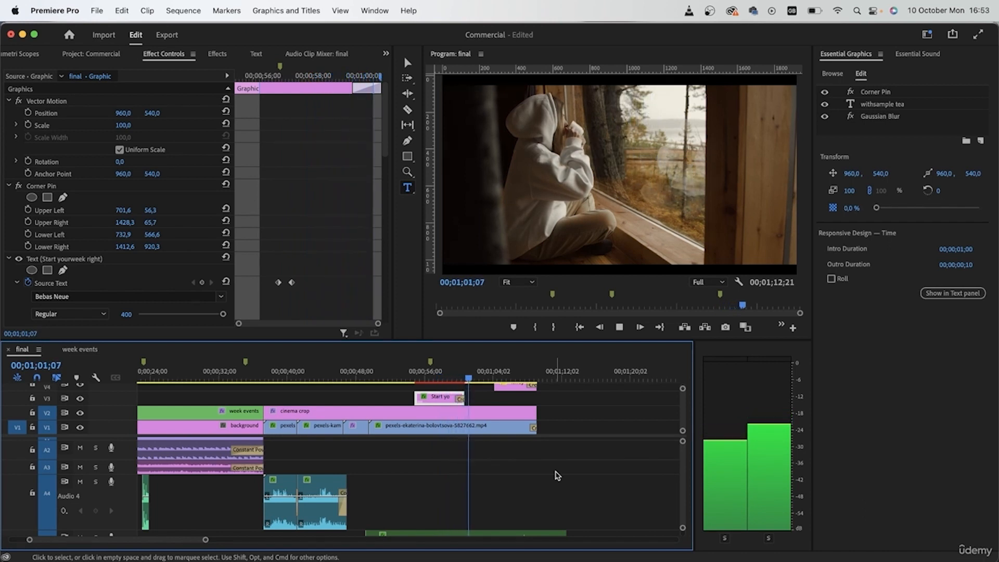
key("space")
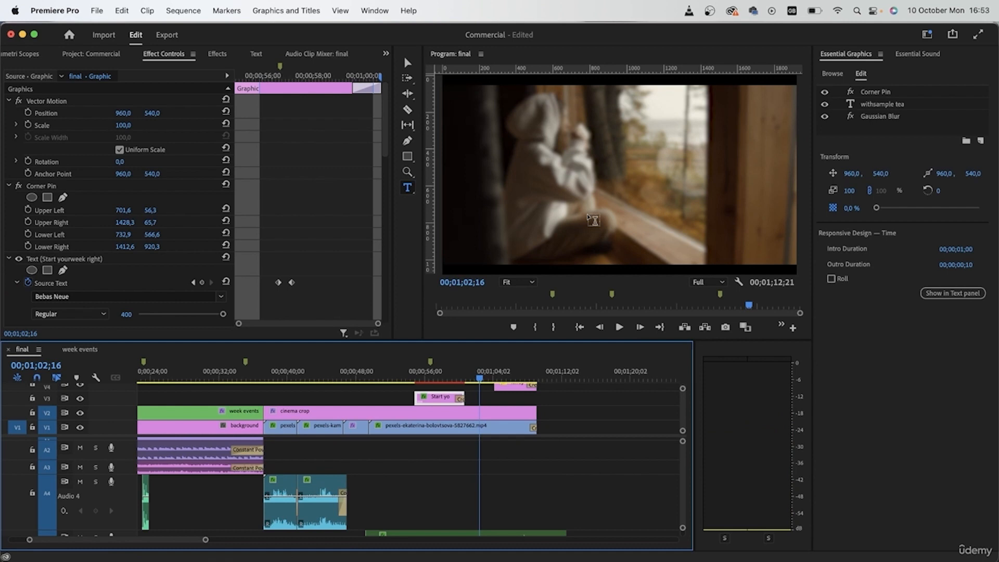
- Extend the start of the kindpng_610797.png logo clip back to 00;01;02;16
scroll(504, 455, "up", 2)
left_click(515, 403)
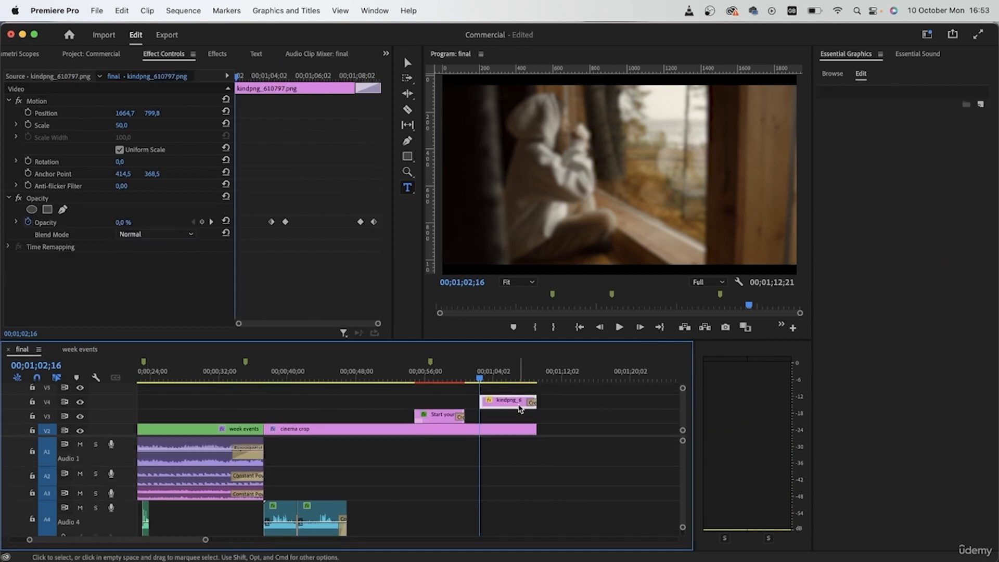
scroll(521, 411, "up", 1)
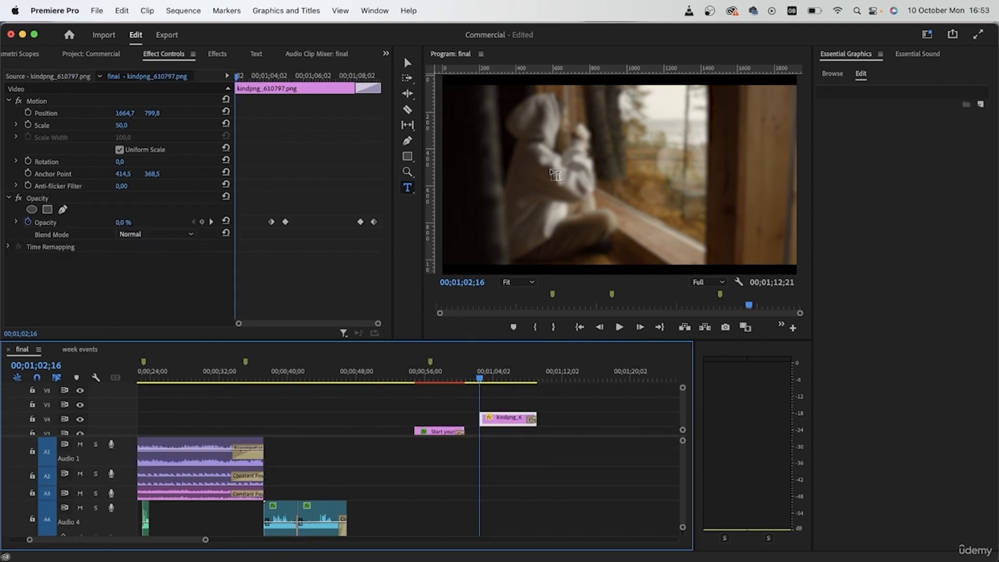
- Add a new "sample tea" text title above the logo clip at 00;01;02;16
left_click(555, 174)
type("sample")
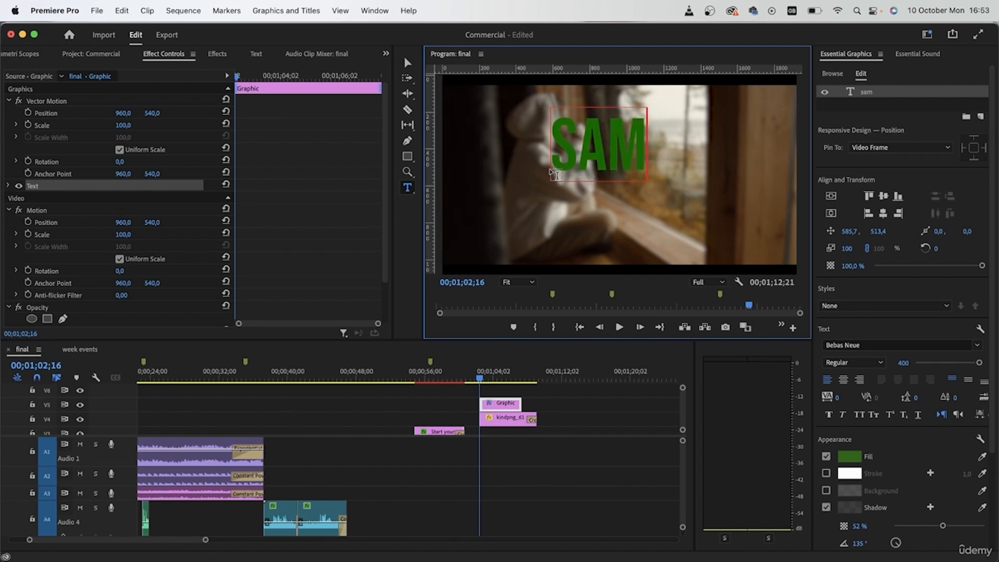
type(" tea")
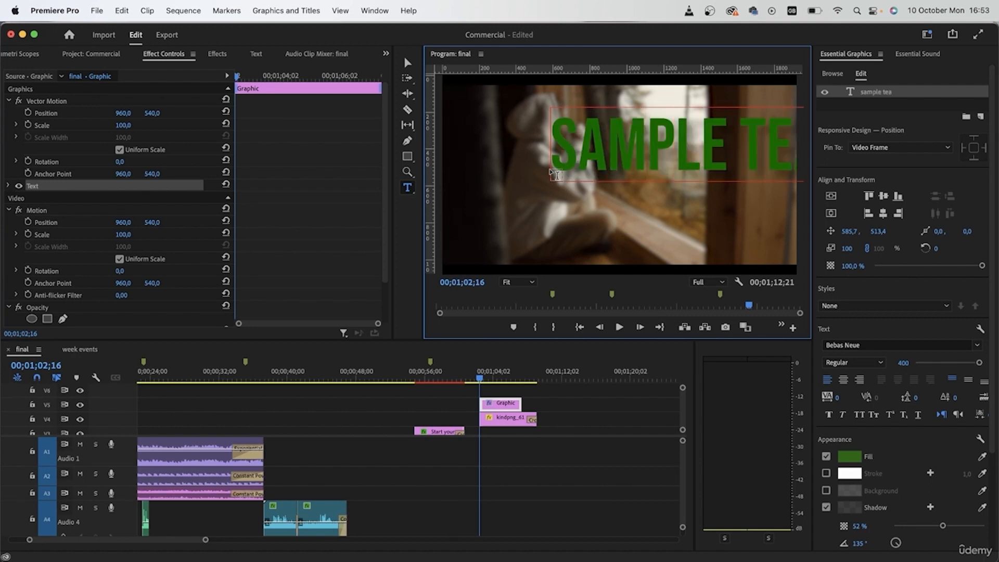
- Fill the new "sample tea" text with white FFFFFF and centre it horizontally and vertically in the frame
key("super+a")
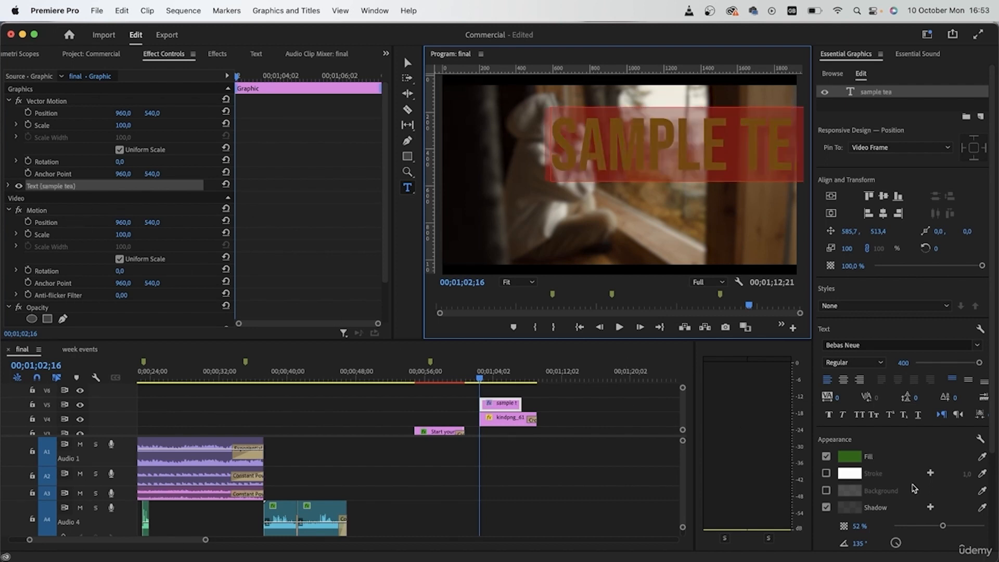
left_click(849, 457)
left_click_drag(183, 266, 3, 333)
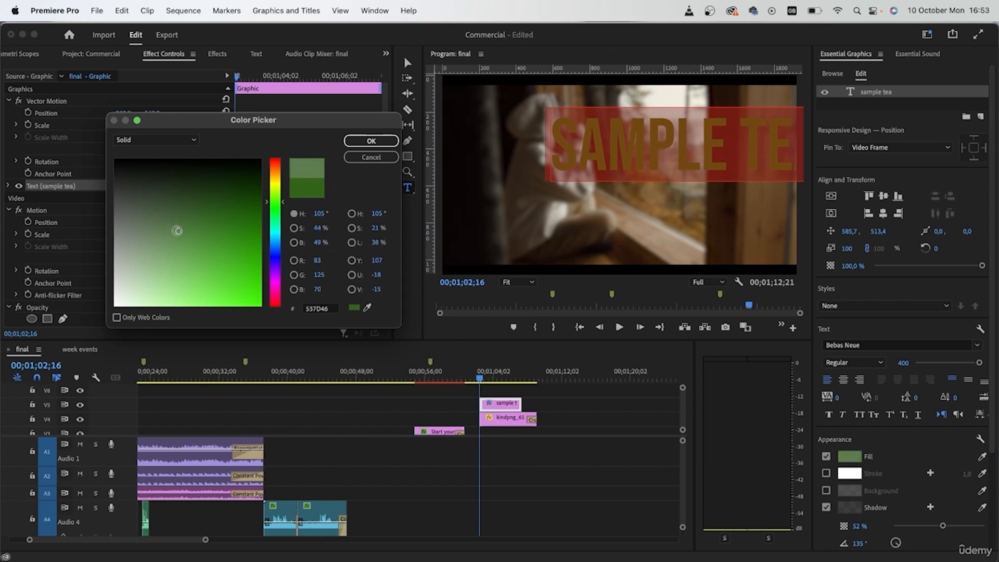
left_click(372, 141)
left_click(883, 213)
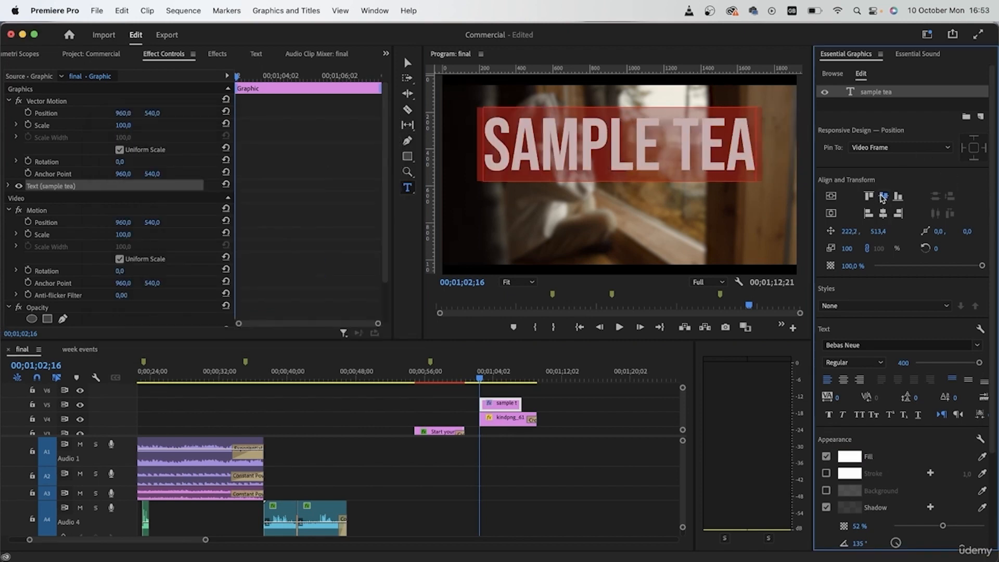
left_click(884, 196)
- Scale down the 100% Natural logo at 00;01;05;15 so it sits clear of the "sample tea" text
left_click(484, 372)
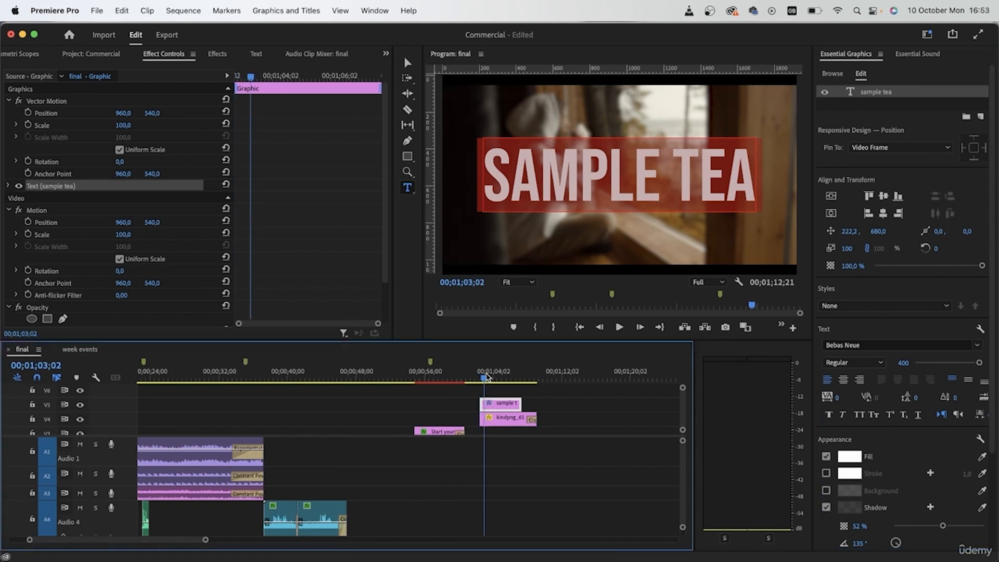
left_click(508, 421)
left_click_drag(499, 372, 508, 382)
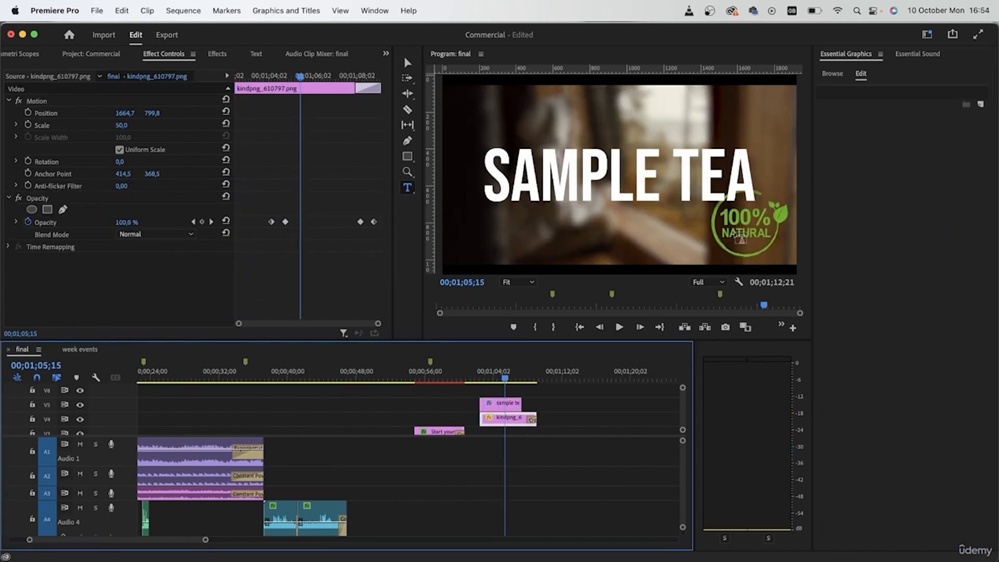
left_click(408, 62)
left_click(743, 218)
left_click_drag(122, 125, 161, 113)
- Extend the "sample tea" title to the end of the logo clip and give it the default transition at its end only
left_click(512, 403)
left_click_drag(522, 403, 537, 407)
key("super+d")
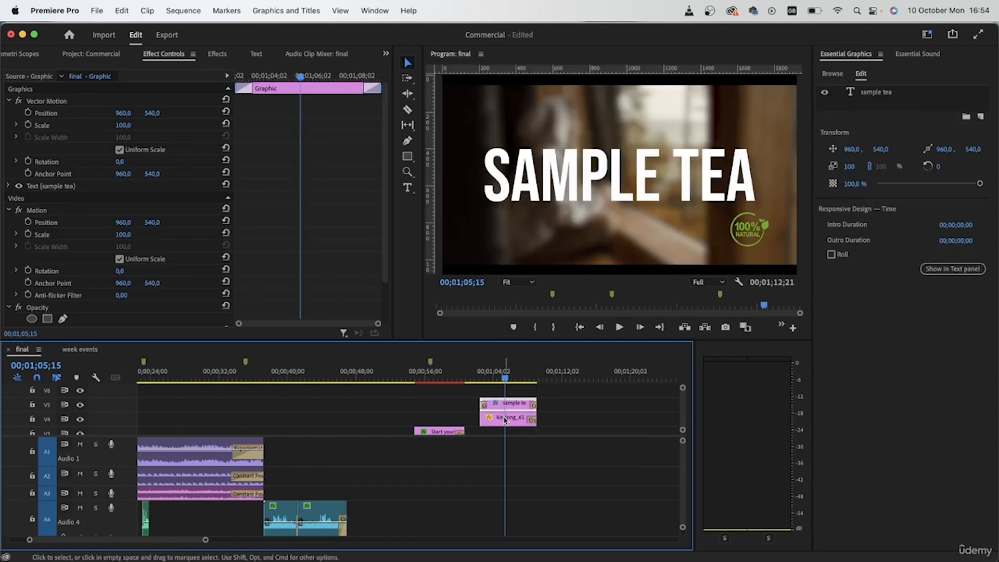
left_click(484, 409)
key("Delete")
- Look over the audio tracks under the closing shot and fit the whole sequence in the timeline
scroll(549, 482, "down", 5)
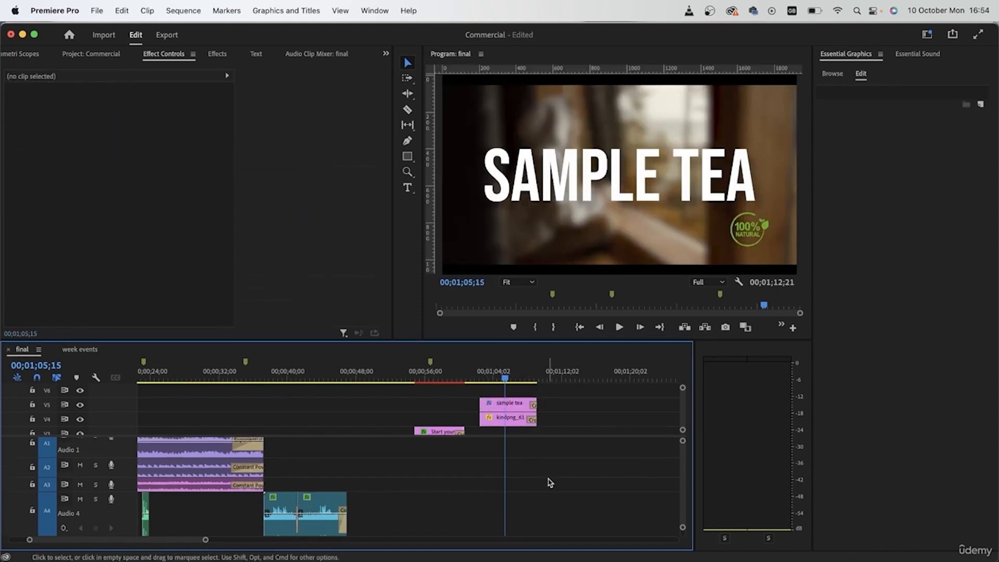
scroll(563, 426, "down", 3)
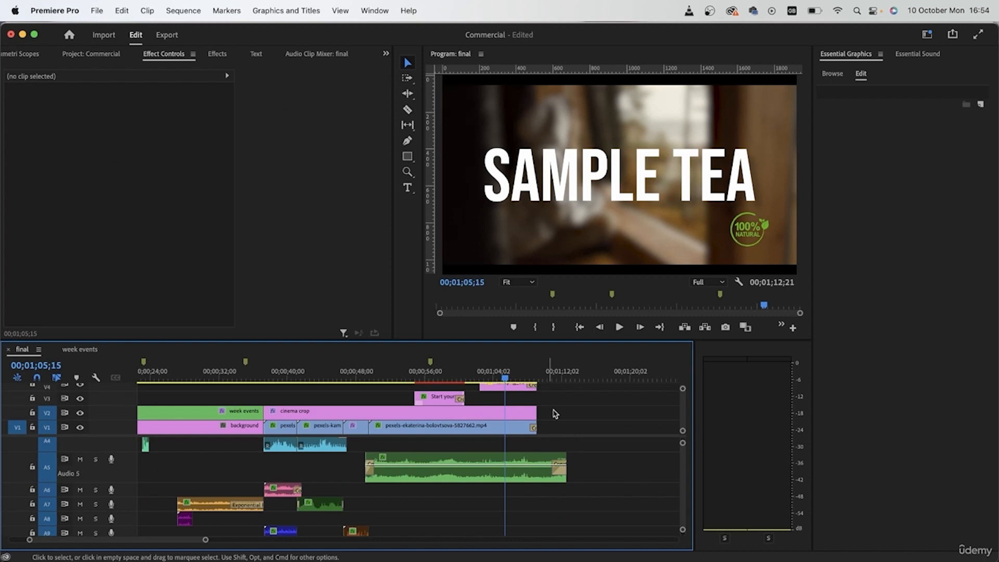
left_click(524, 414)
key("backslash")
left_click(484, 443)
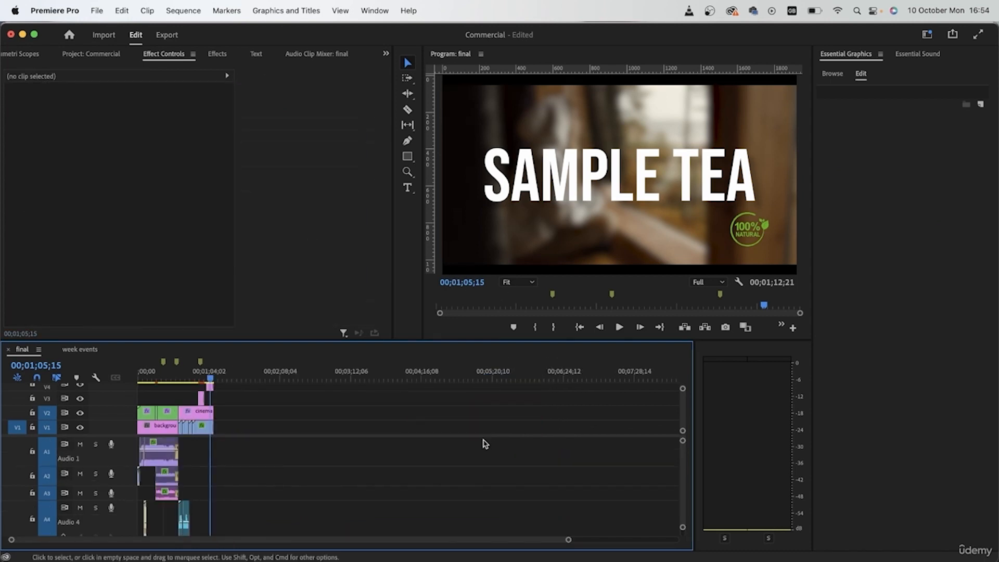